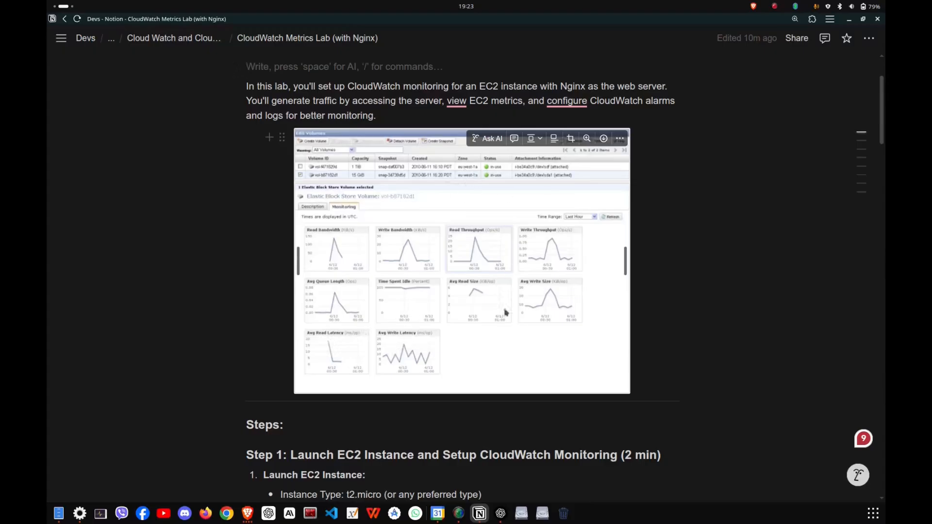
Read the CloudWatch Metrics Lab introduction and the Step 1 requirements for launching the EC2 instance.
scroll(518, 298, "down", 3)
scroll(520, 330, "down", 3)
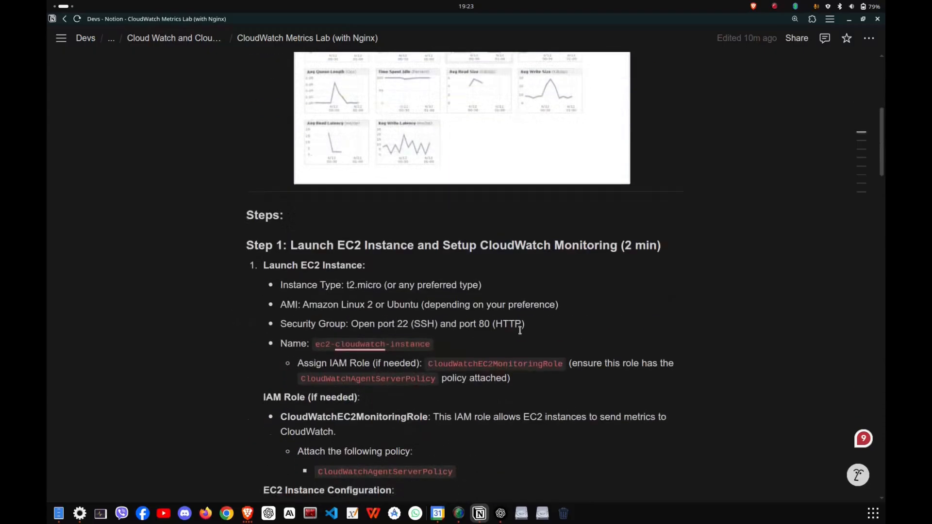
scroll(521, 327, "up", 9)
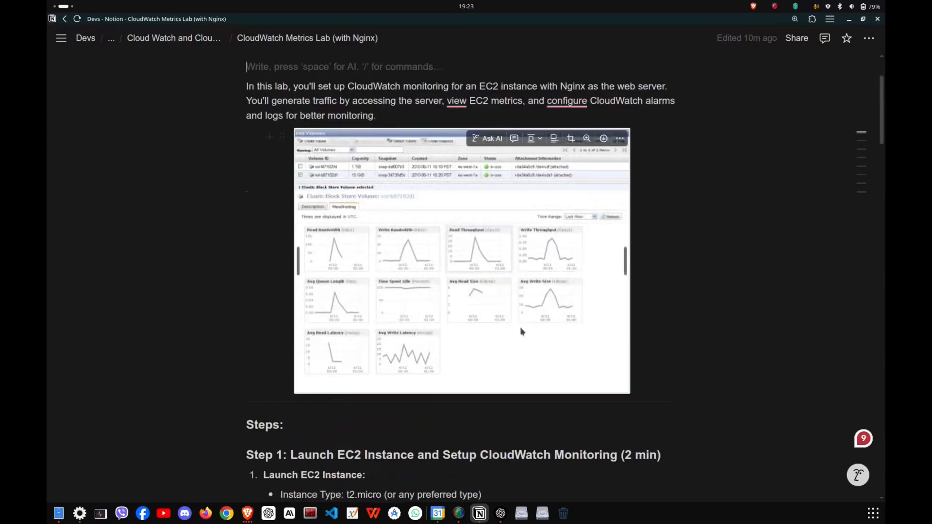
scroll(521, 327, "down", 7)
scroll(521, 328, "up", 6)
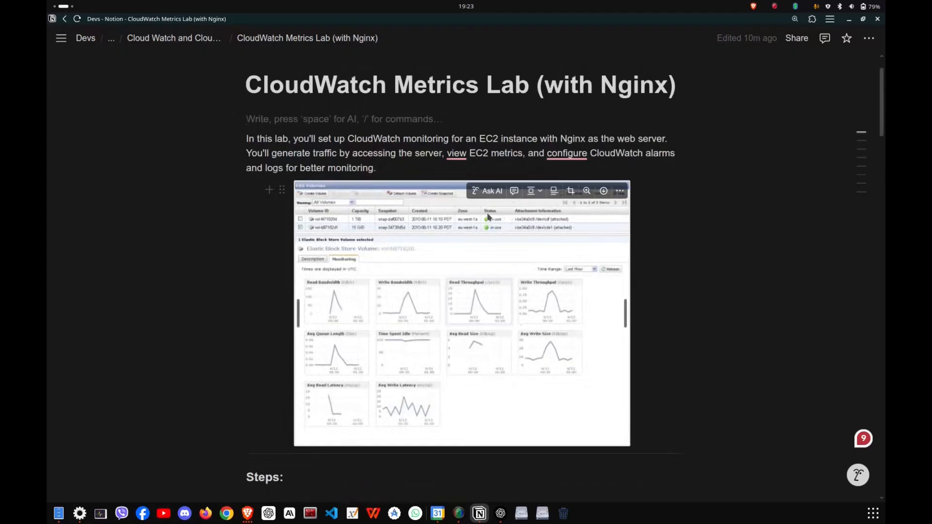
scroll(497, 208, "down", 10)
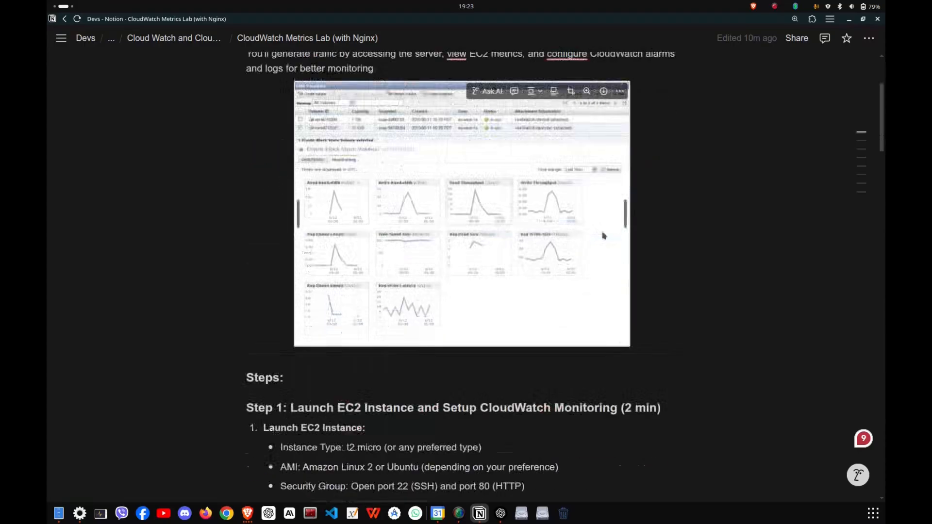
Switch to the AWS console in the browser and start a new EC2 instance launch named ec2-cloudwatch-test.
key("alt+Tab")
key("alt+Tab")
key("alt+Tab")
key("alt+Tab")
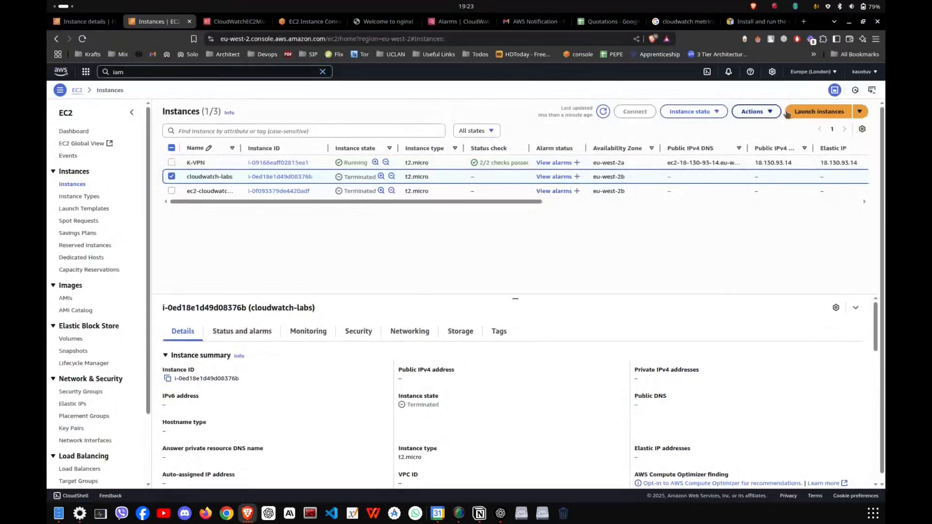
left_click(819, 111)
left_click(194, 214)
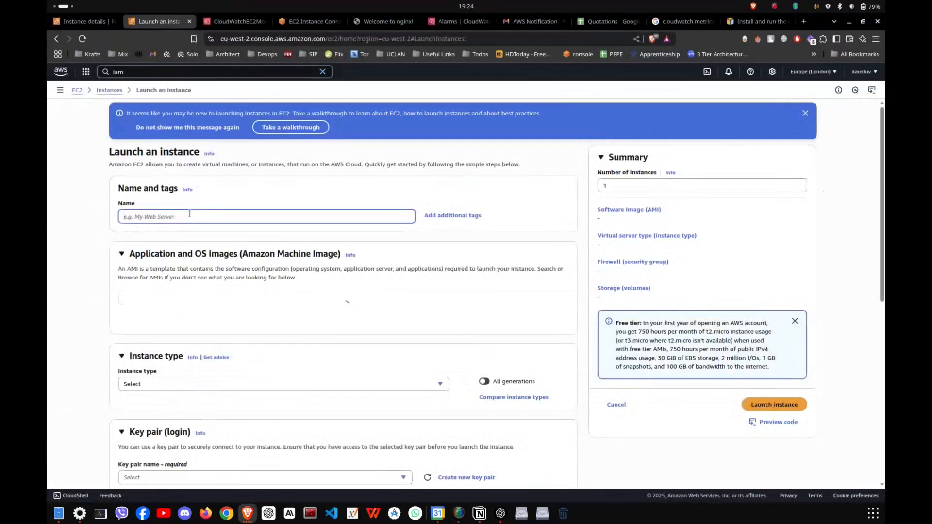
type("ec2-cloudwatch-tes")
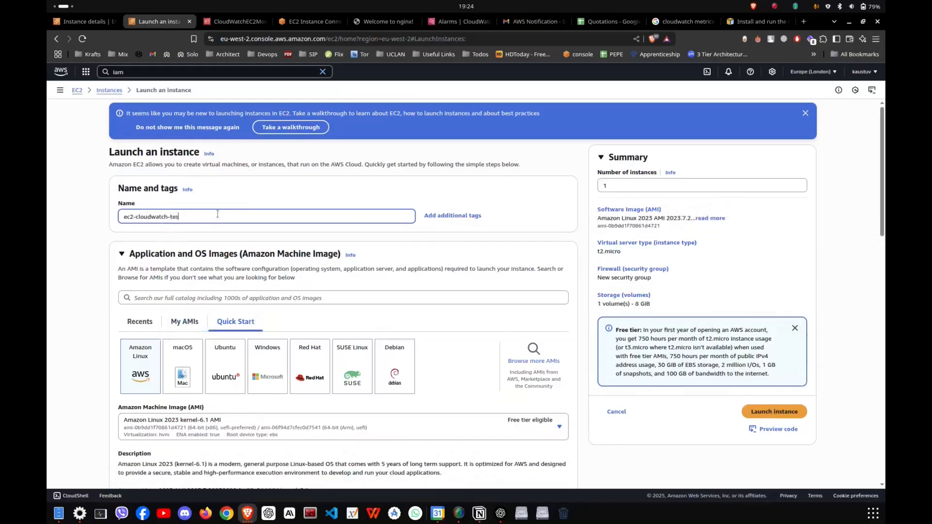
Choose the existing k-vpn key pair for logging in to the new instance.
scroll(342, 320, "down", 3)
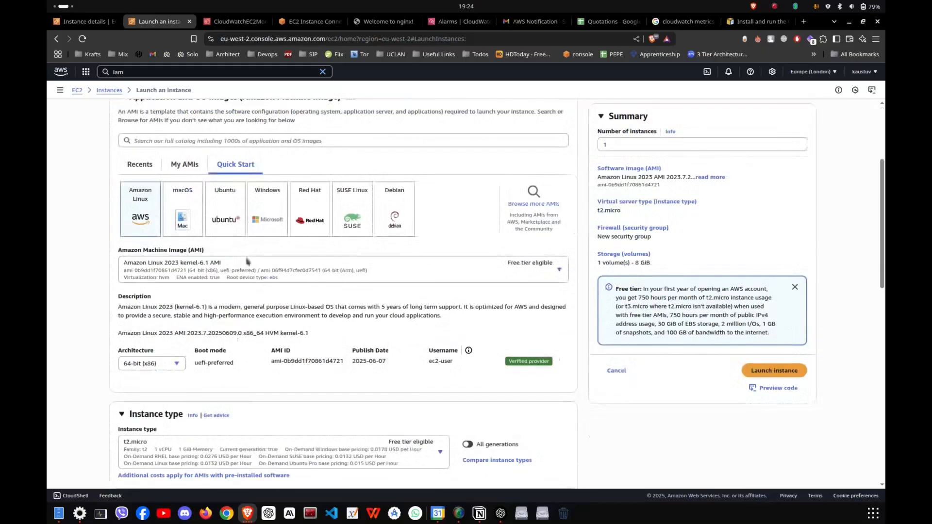
scroll(407, 375, "down", 3)
scroll(291, 335, "down", 2)
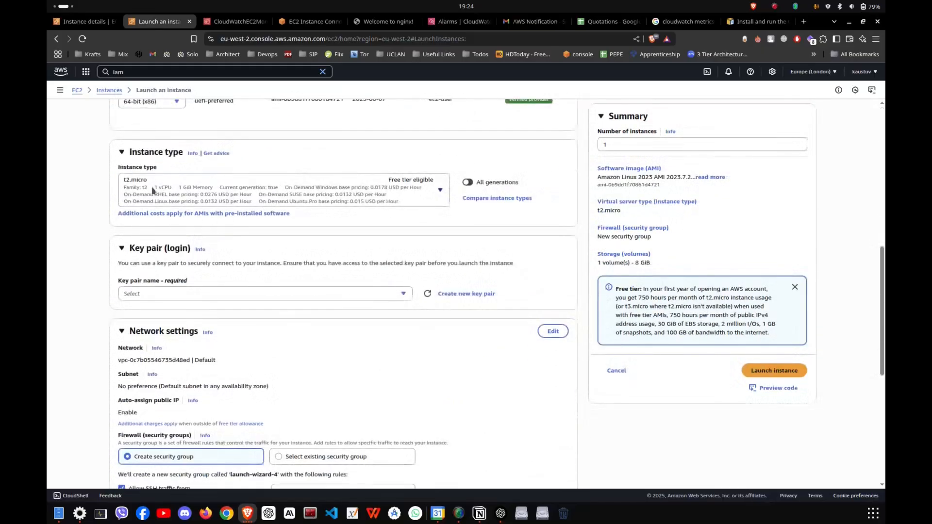
left_click(222, 295)
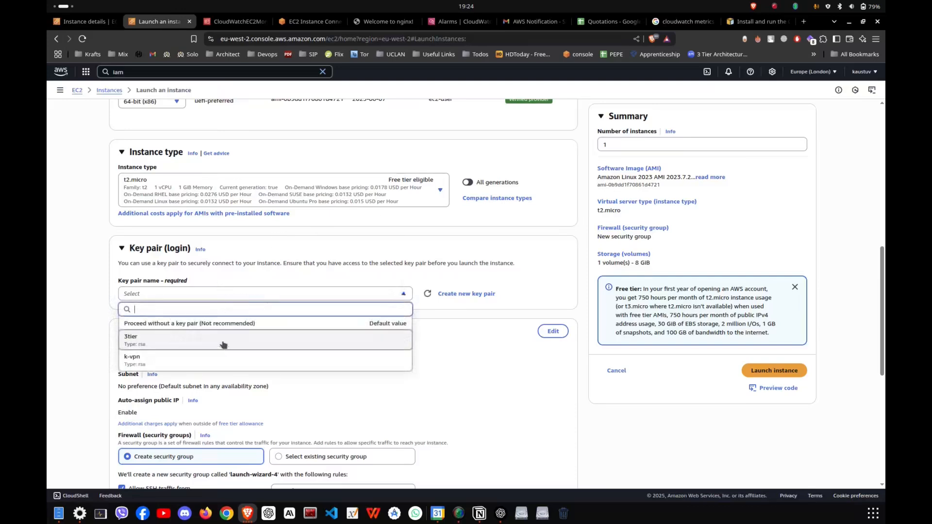
left_click(230, 362)
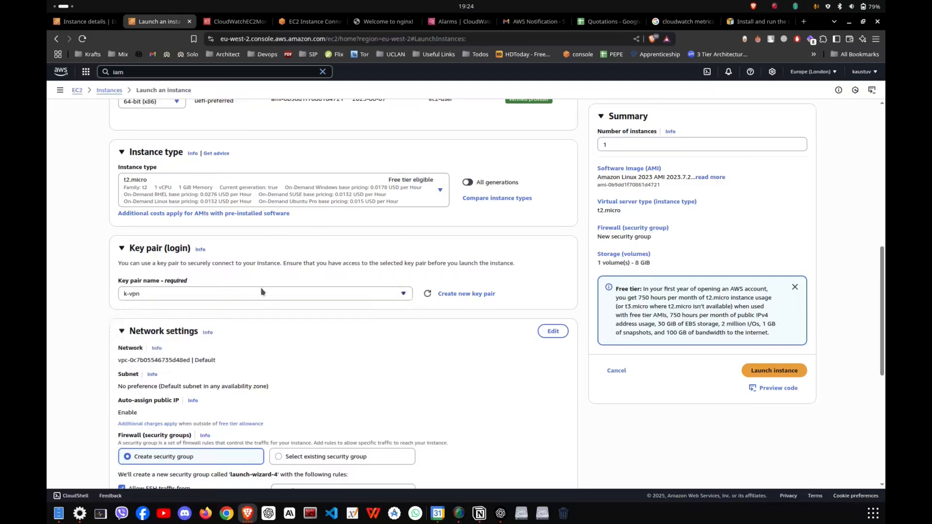
Allow HTTP traffic from the internet in the new security group and review the network settings.
scroll(379, 328, "down", 4)
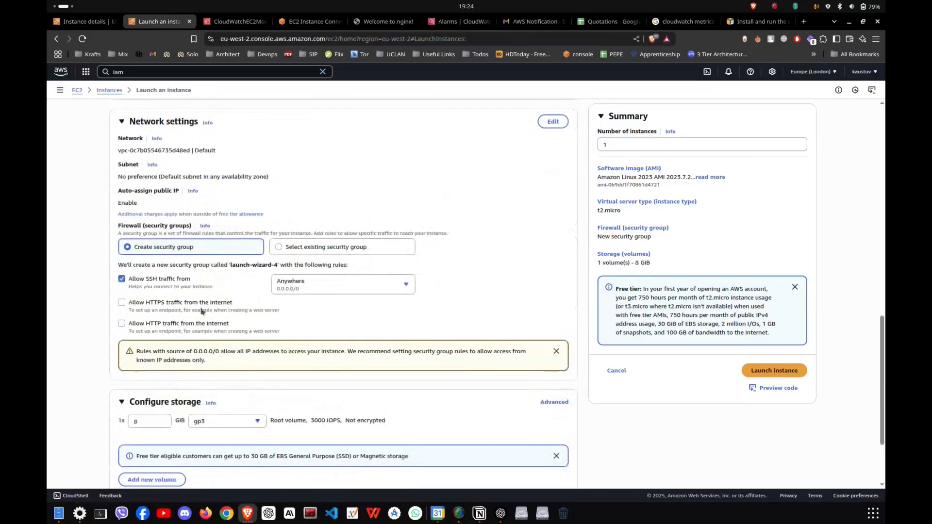
left_click(192, 327)
scroll(219, 346, "down", 1)
scroll(219, 347, "down", 1)
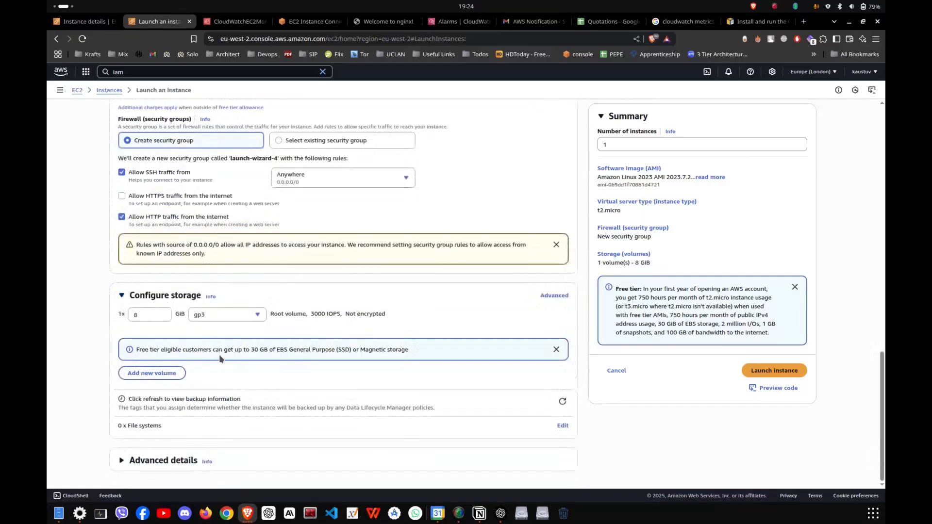
scroll(225, 372, "up", 4)
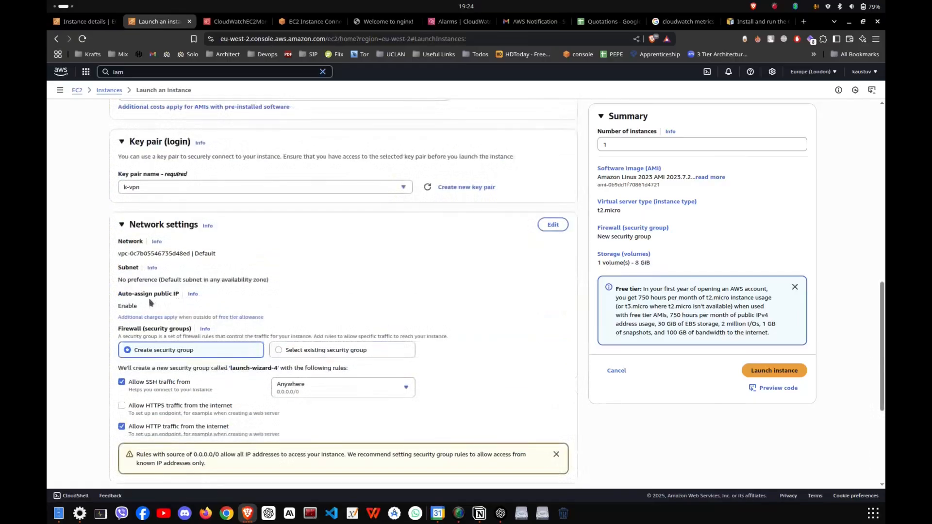
scroll(199, 310, "down", 4)
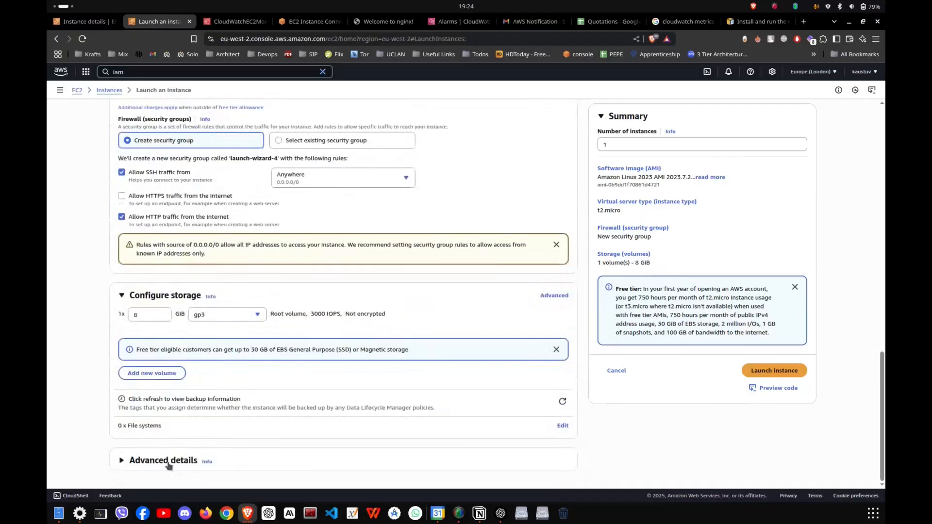
Open the user data field in the advanced details and copy the Amazon Linux 2 Nginx install commands from the Notion lab page.
left_click(168, 462)
scroll(237, 398, "down", 15)
left_click(240, 369)
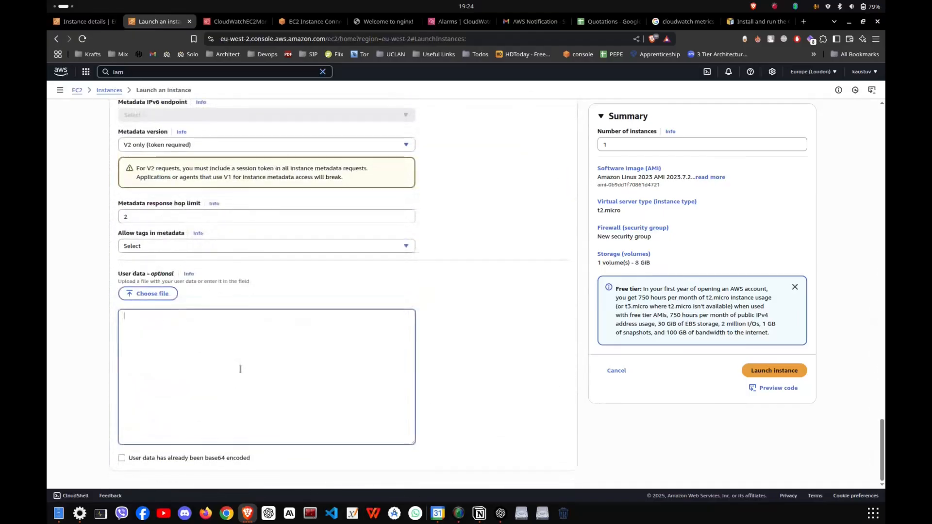
key("alt+Tab")
scroll(548, 295, "down", 8)
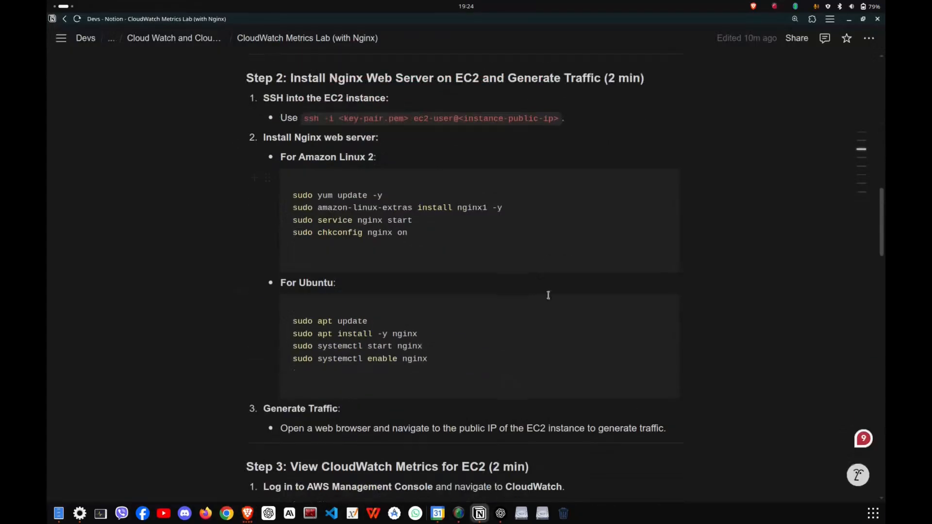
left_click(616, 184)
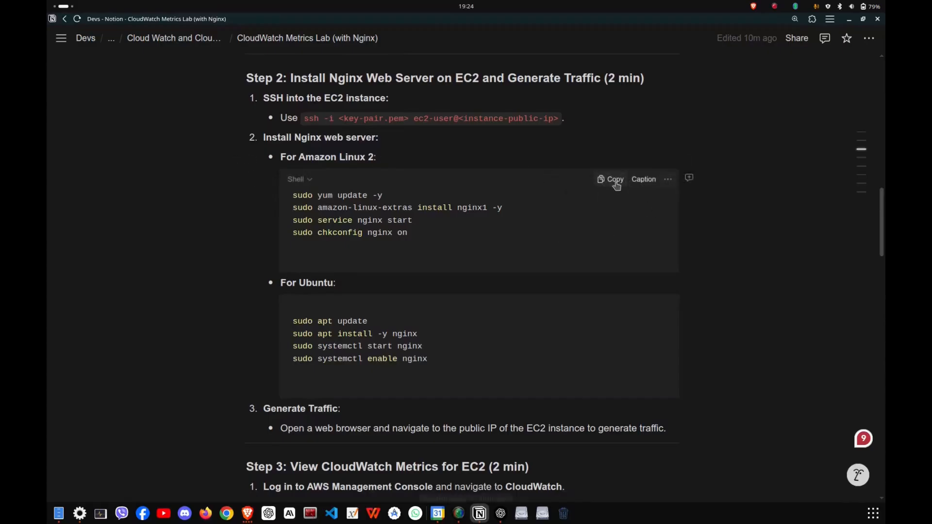
left_click_drag(321, 204, 437, 244)
left_click(437, 244)
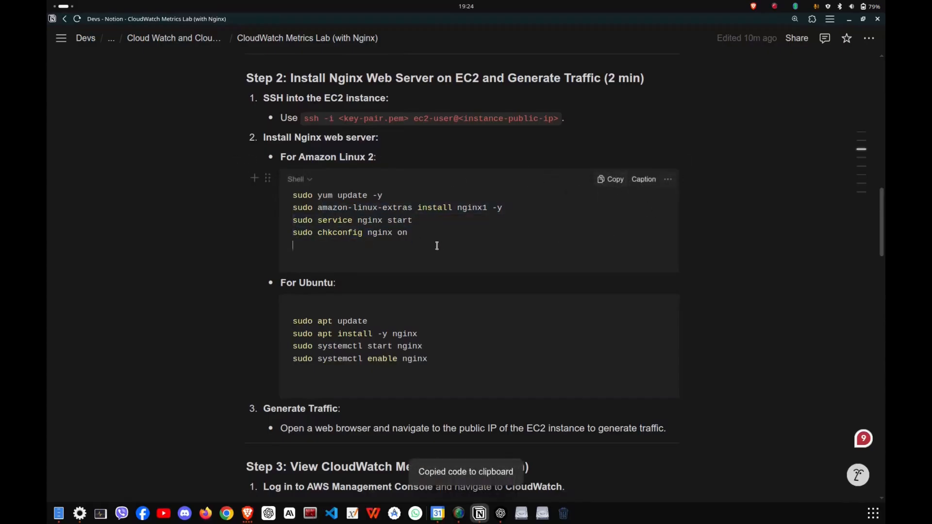
Paste the copied Nginx install commands into the instance's user data in the AWS console and launch the instance.
key("alt+Tab")
key("ctrl+v")
left_click_drag(231, 345, 188, 334)
left_click(194, 350)
left_click(207, 347)
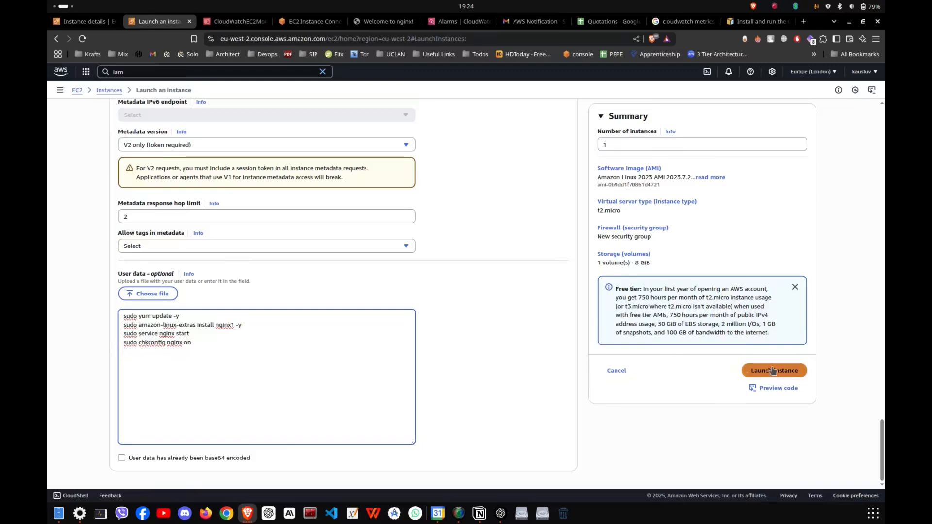
left_click(773, 371)
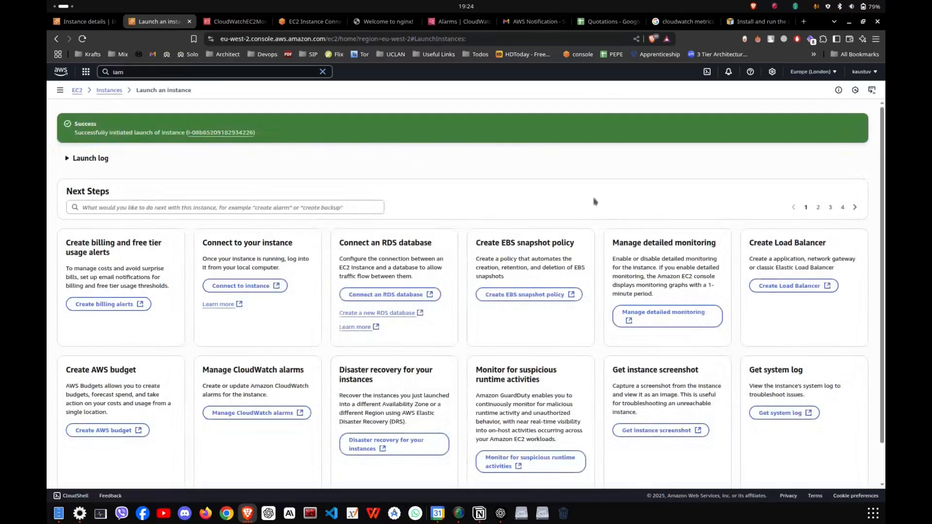
Open the summary page of the newly launched instance and refresh its status.
left_click(212, 138)
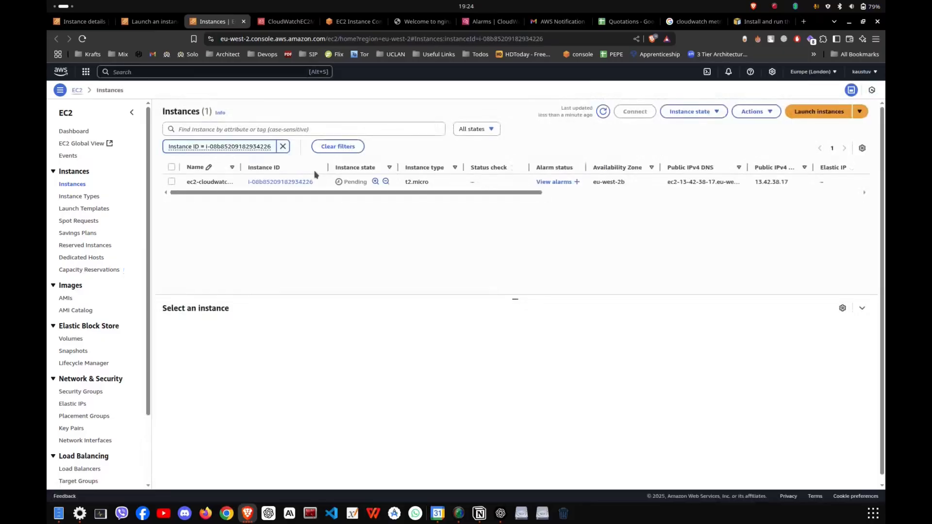
left_click(292, 183)
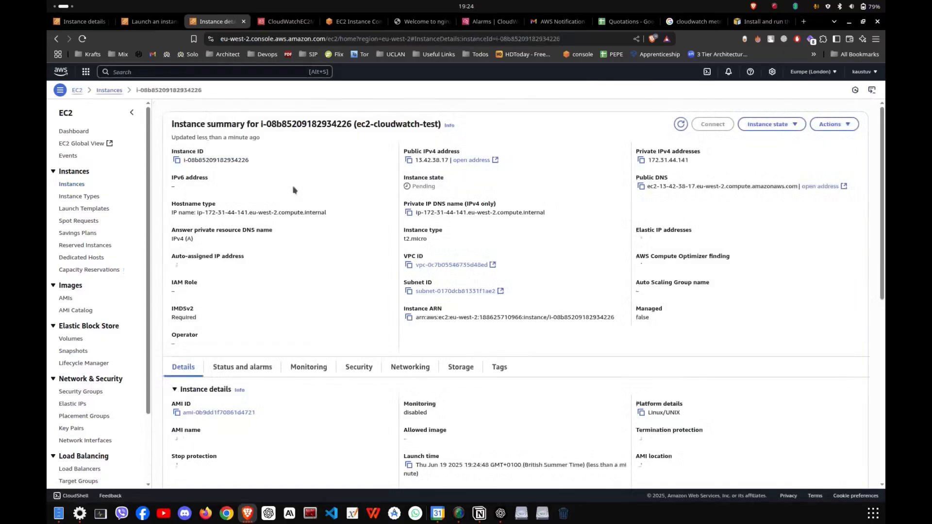
left_click(683, 128)
left_click(684, 128)
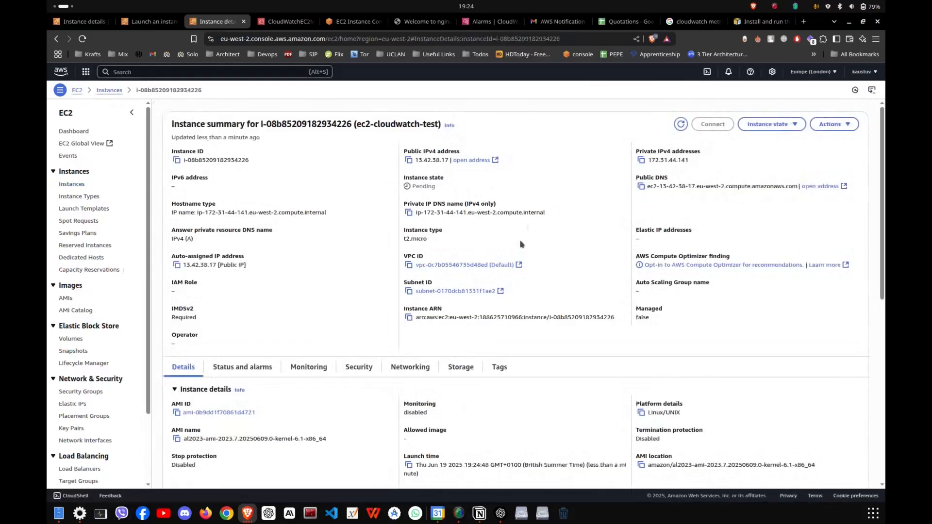
Inspect the new instance's monitoring graphs, including CPU utilization and network metrics.
scroll(522, 243, "down", 6)
scroll(526, 240, "up", 6)
left_click(309, 368)
scroll(316, 340, "down", 4)
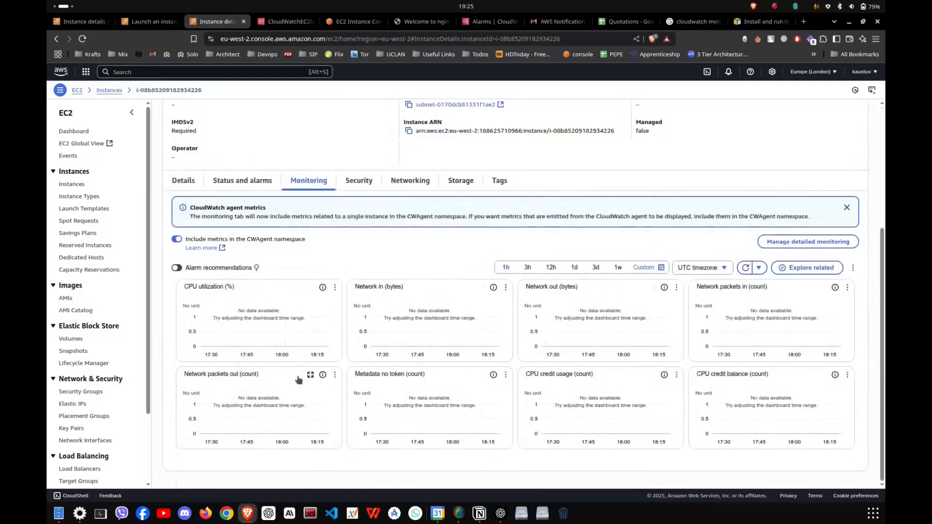
scroll(303, 359, "up", 5)
scroll(340, 224, "down", 5)
Examine the K-VPN instance's monitoring graphs over the 1-hour, 12-hour and 3-day time ranges.
left_click(78, 21)
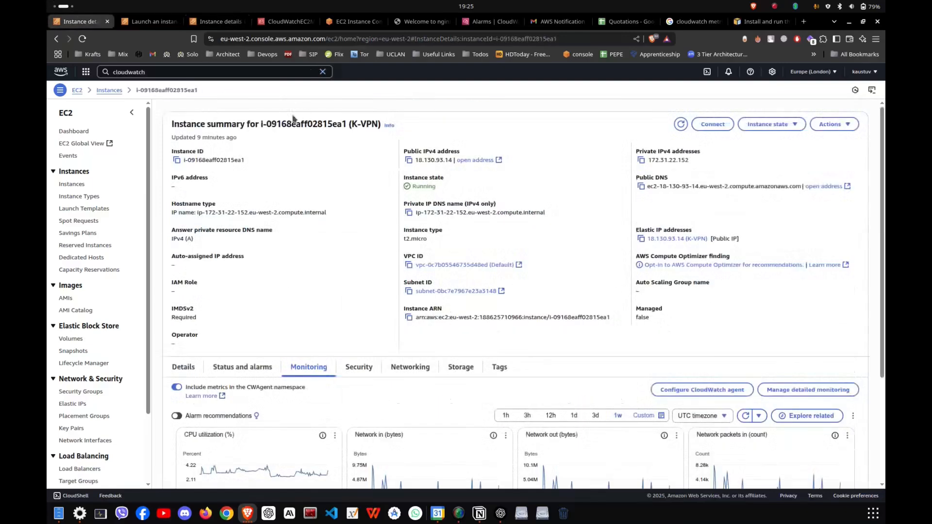
left_click_drag(296, 124, 381, 124)
left_click(354, 124)
scroll(361, 286, "down", 3)
left_click(506, 267)
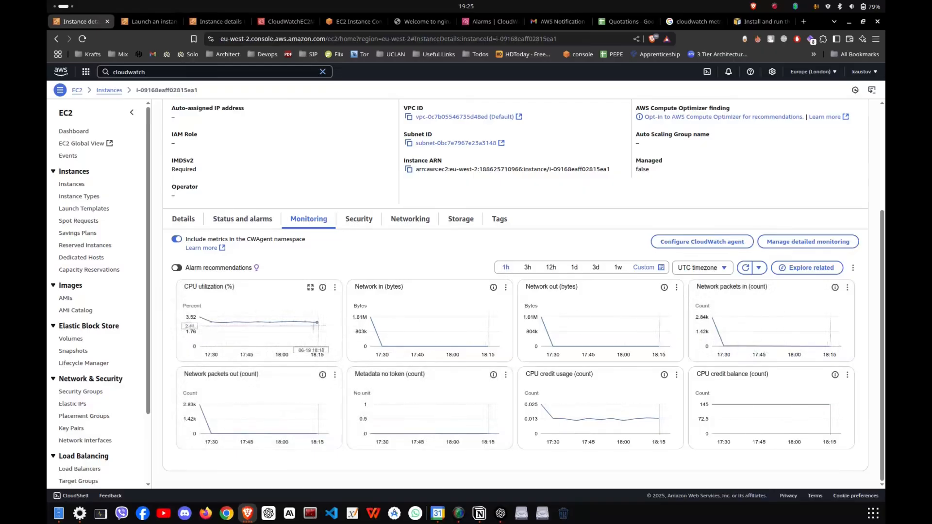
left_click(550, 268)
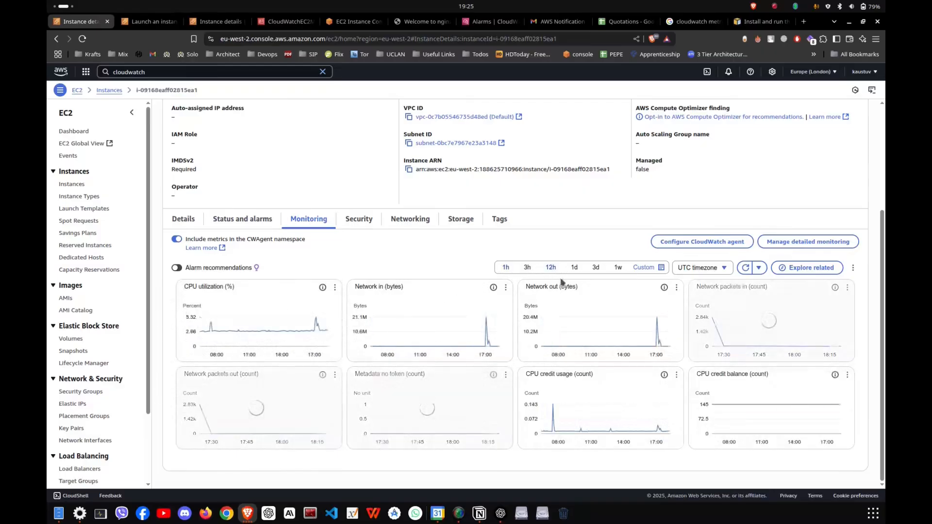
left_click(596, 268)
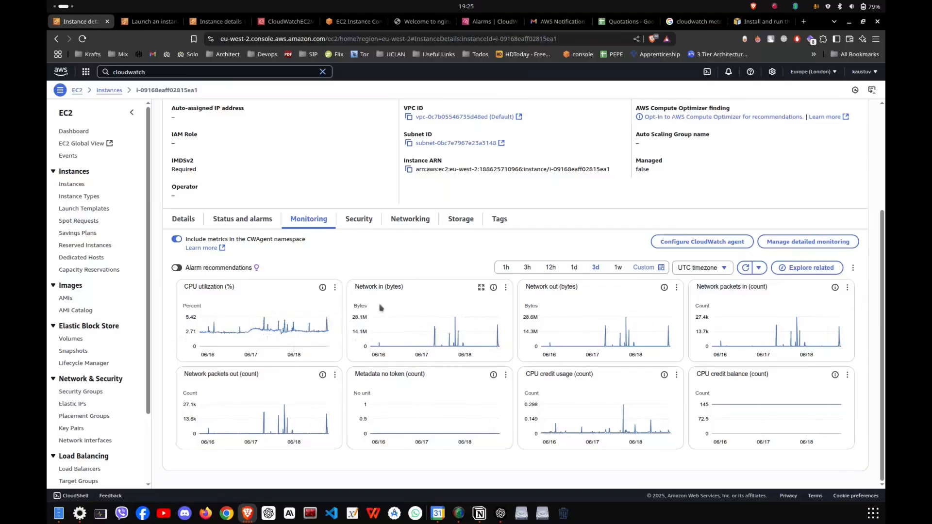
Return to the ec2-cloudwatch-test instance, refresh its summary and copy its public IPv4 address.
scroll(381, 308, "up", 4)
left_click(138, 22)
left_click(210, 22)
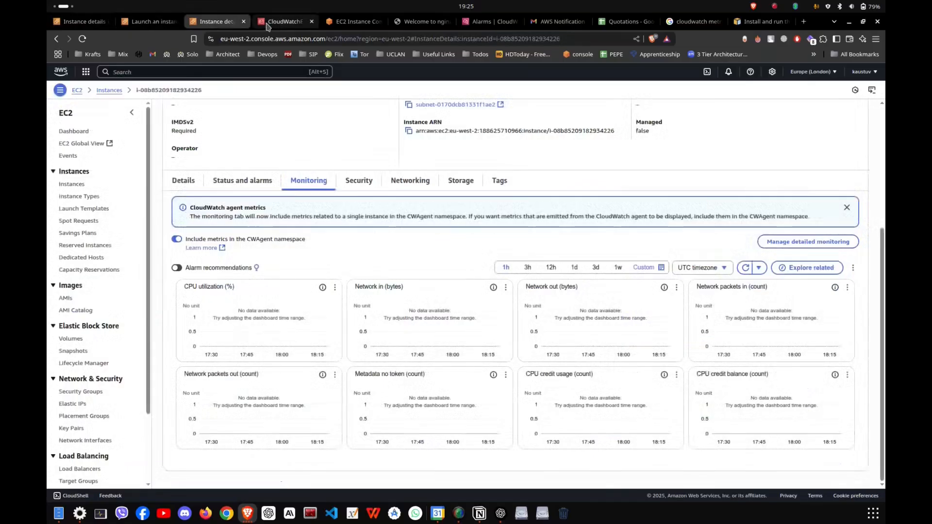
scroll(327, 156, "up", 4)
left_click(681, 125)
left_click(409, 161)
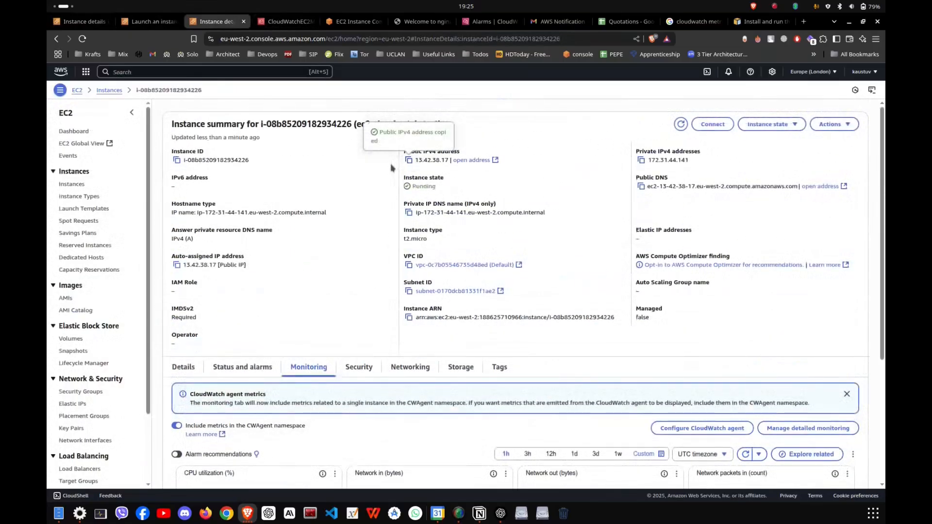
Load the instance's public address 13.42.38.17 in a new browser tab placed right after the CloudWatchEC2 tab.
key("ctrl+t")
key("ctrl+v")
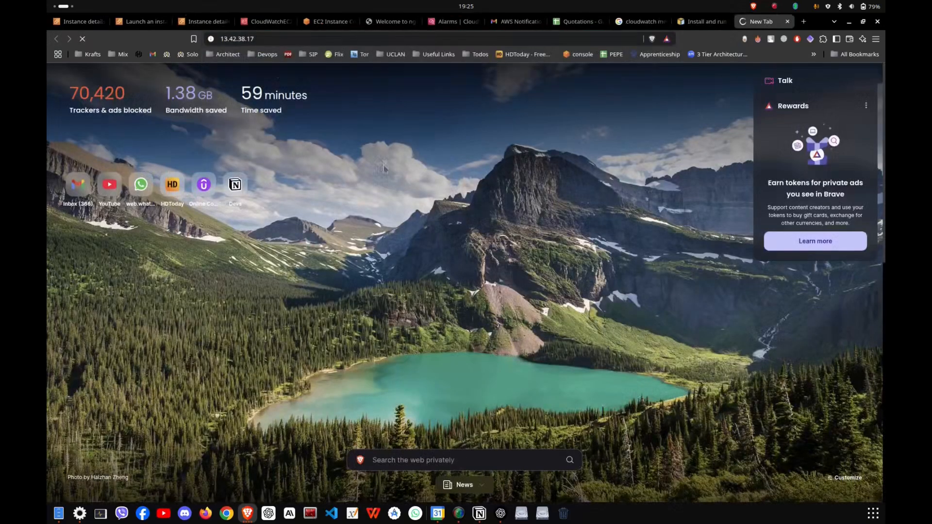
left_click_drag(766, 22, 338, 27)
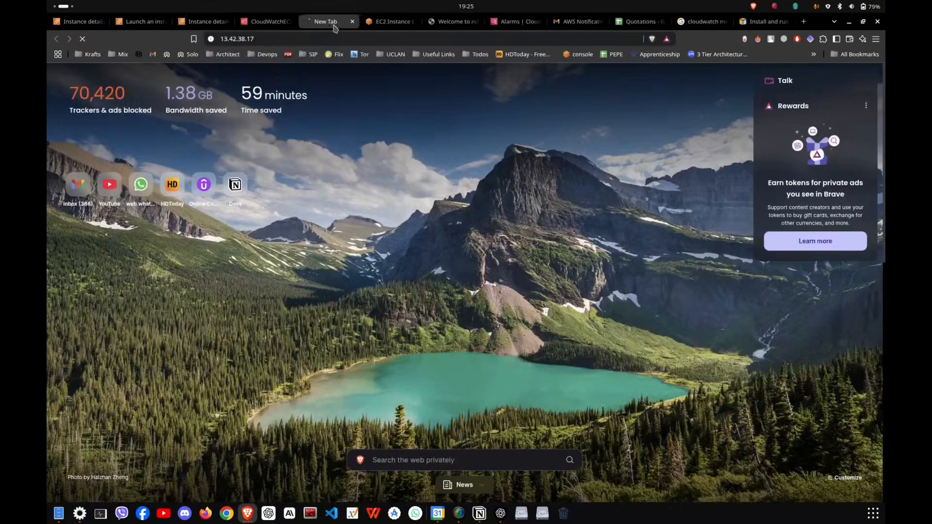
left_click(250, 38)
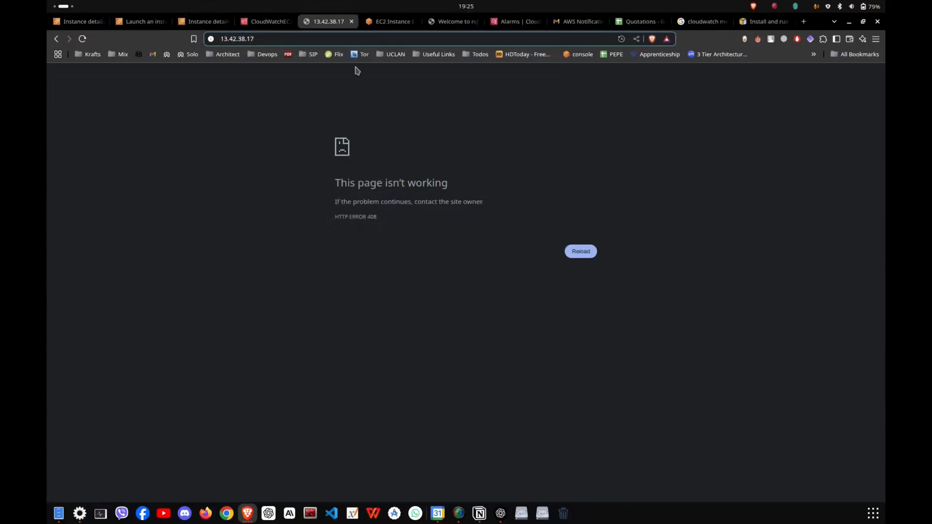
type("http:/")
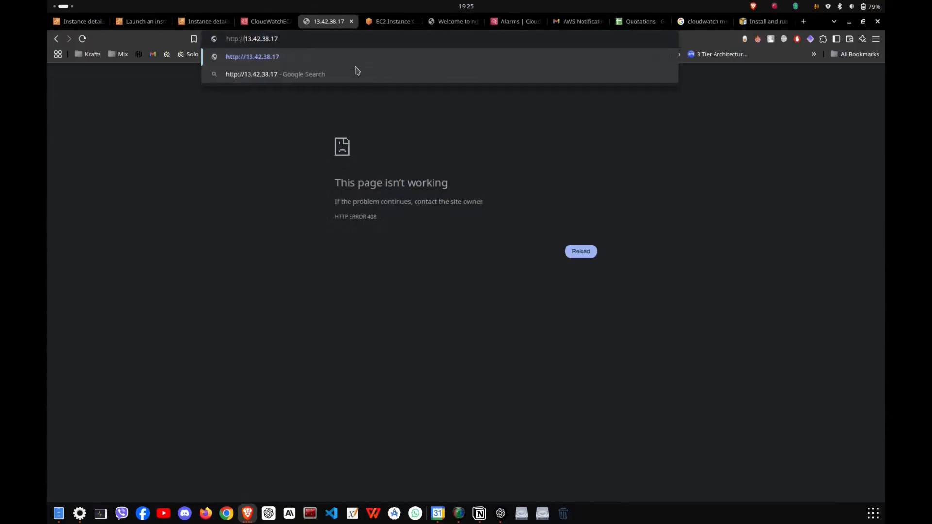
key("Escape")
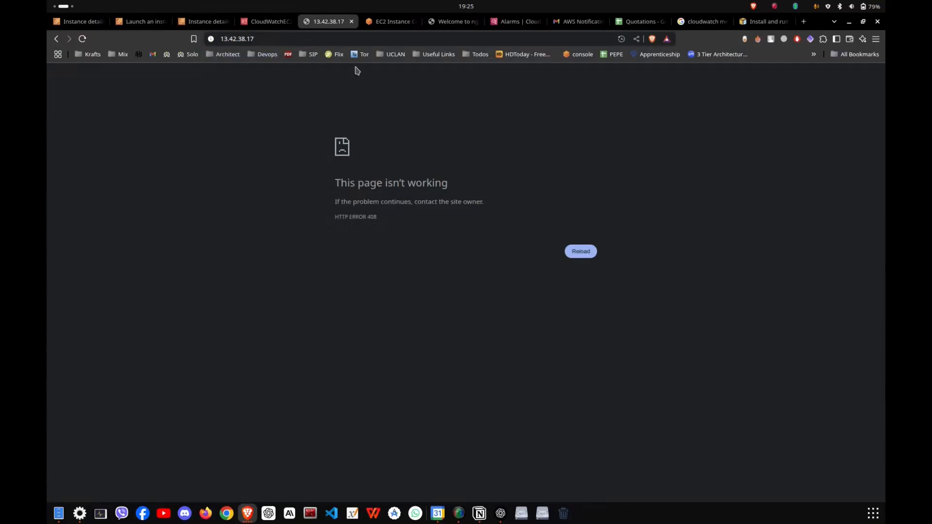
Connect to the ec2-cloudwatch-test instance with EC2 Instance Connect over its public IP as ec2-user.
left_click(193, 25)
left_click(713, 124)
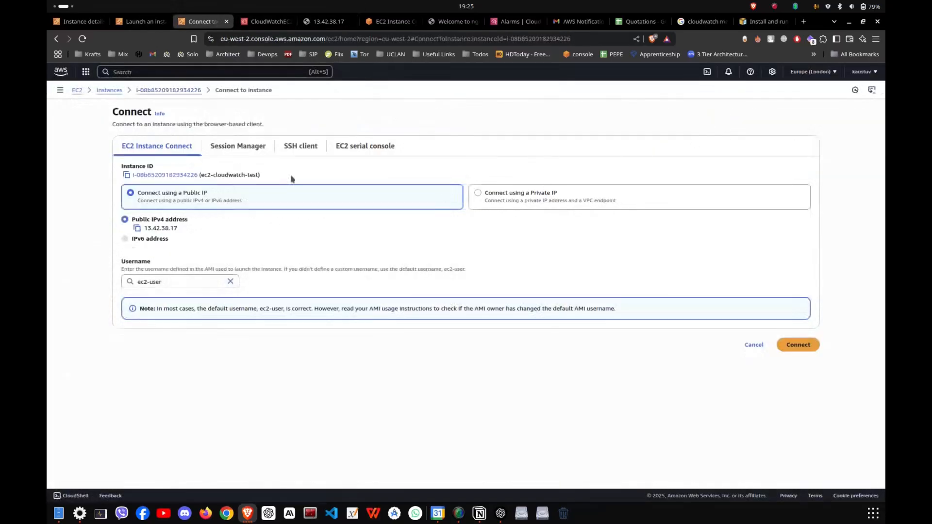
left_click(798, 343)
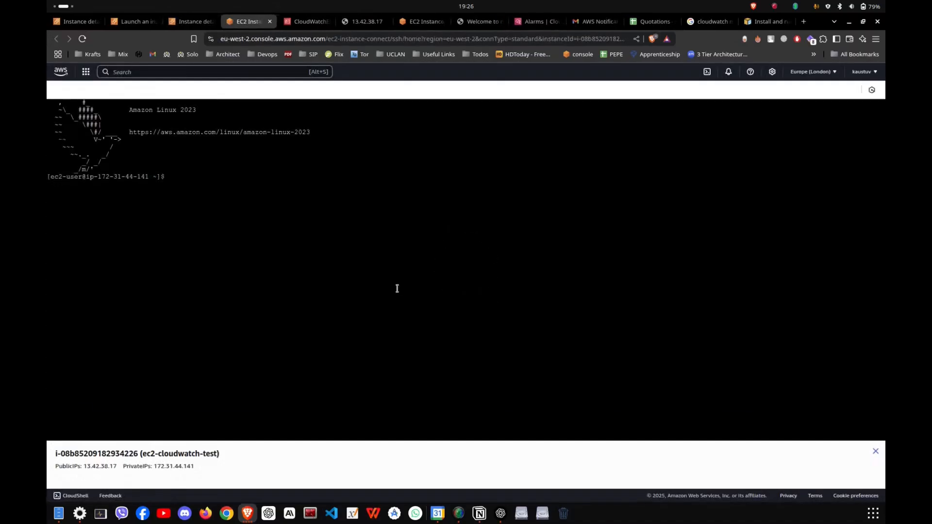
type("curl http://localhost")
key("Return")
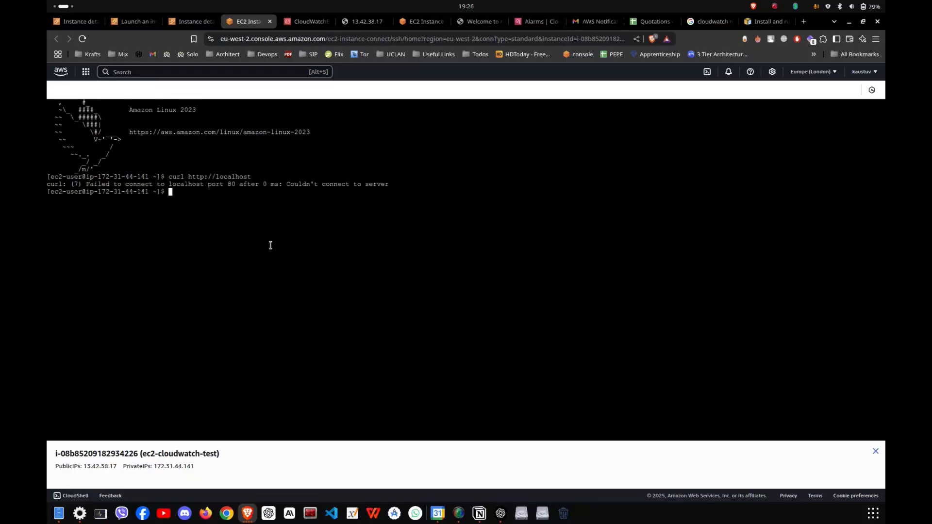
Try to install and start Nginx with the notes' "sudo amazon-linux-extras install nginx1 -y" and "sudo service nginx start" commands.
key("alt+Tab")
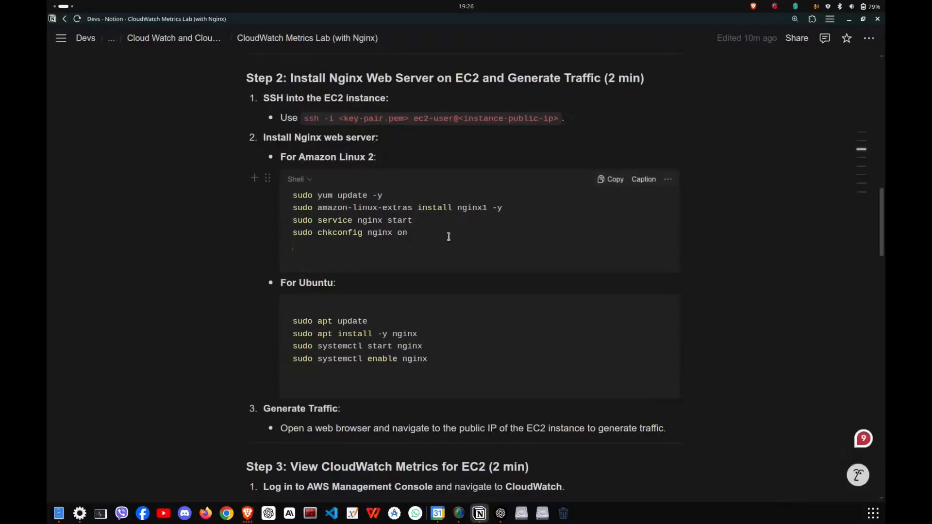
left_click_drag(445, 219, 283, 205)
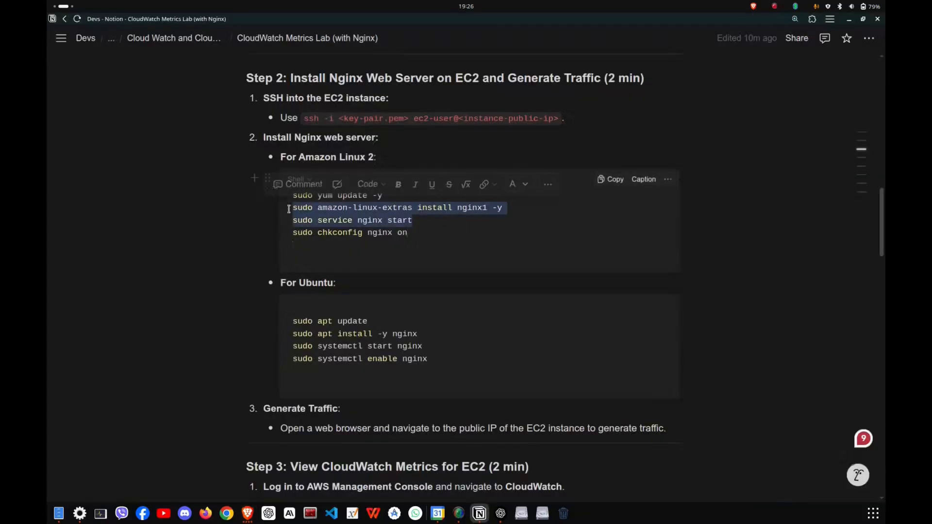
key("alt+Tab")
key("ctrl+v")
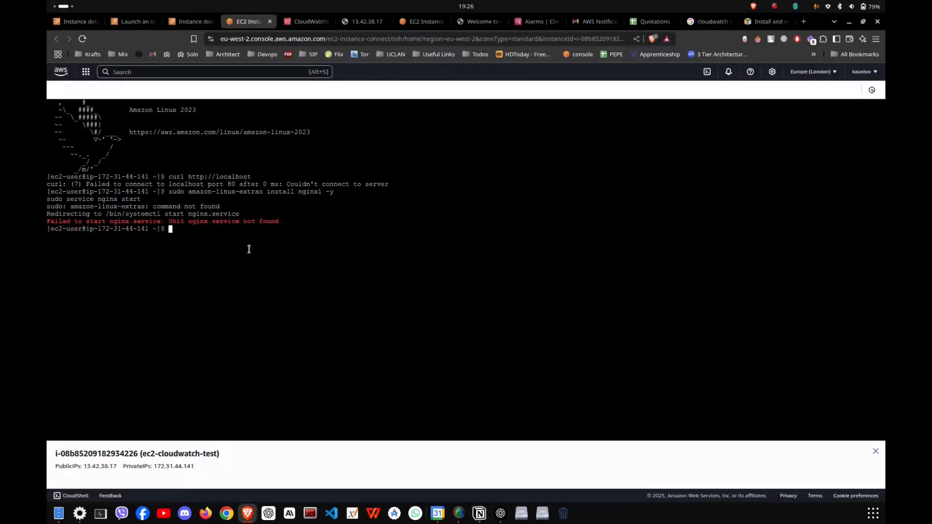
Switch to the Notion lab notes and change the package name in the Amazon Linux install command to nginx.
key("alt+Tab")
left_click(460, 229)
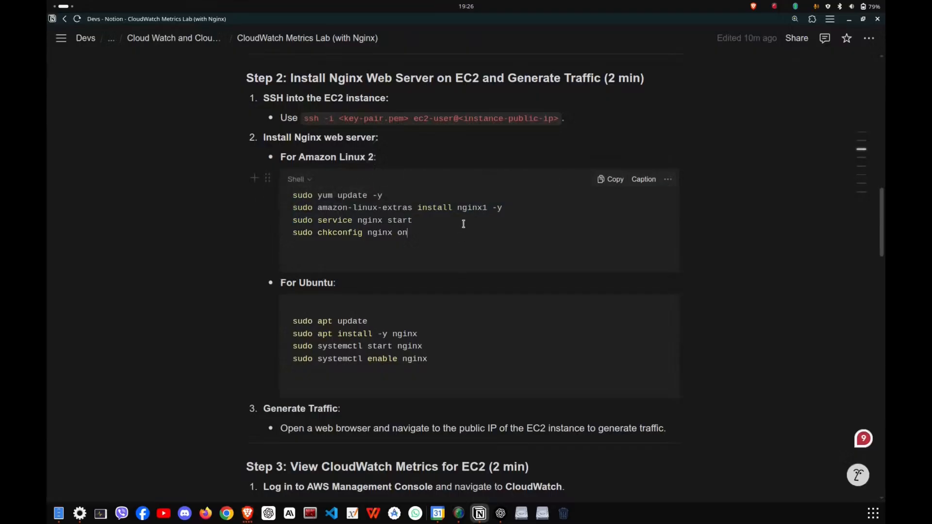
left_click(485, 209)
key("BackSpace")
Try the corrected "sudo amazon-linux-extras install nginx -y" and "sudo service nginx start" commands in the instance's terminal.
left_click_drag(413, 221, 292, 208)
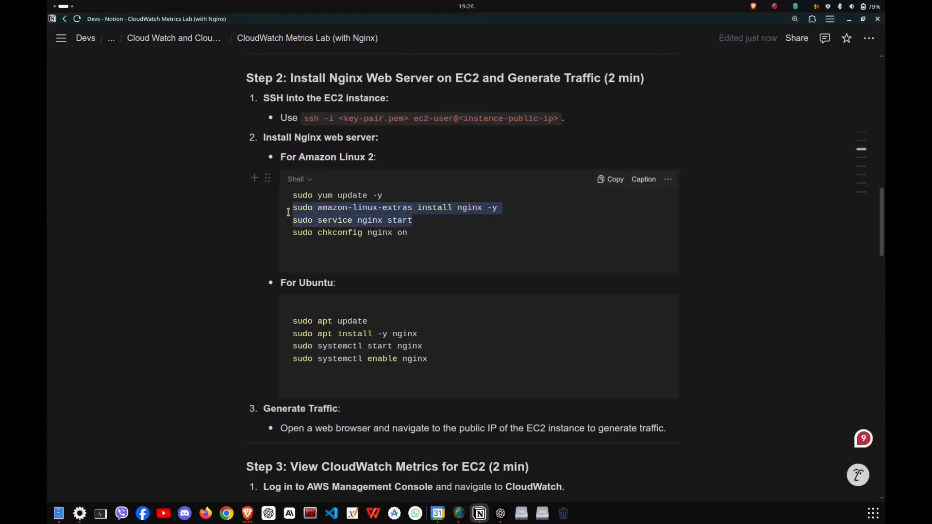
key("alt+Tab")
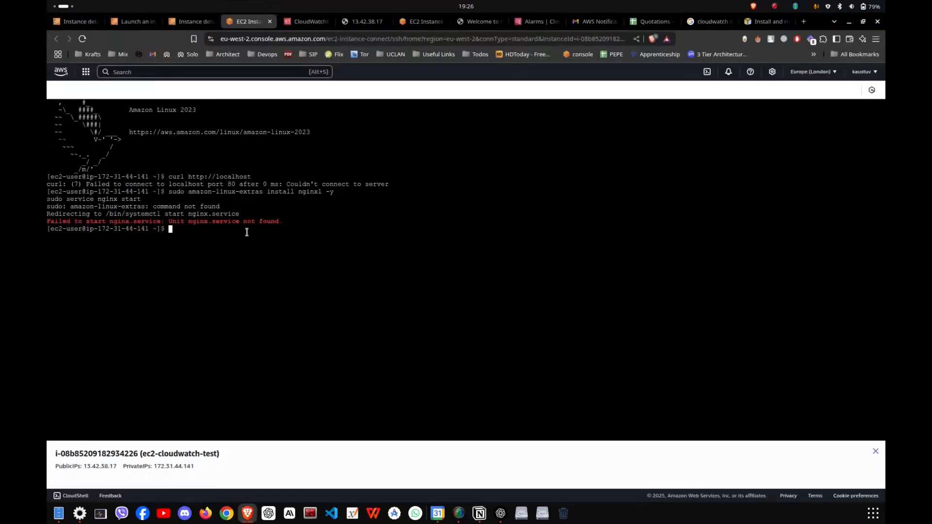
key("ctrl+c")
key("ctrl+c")
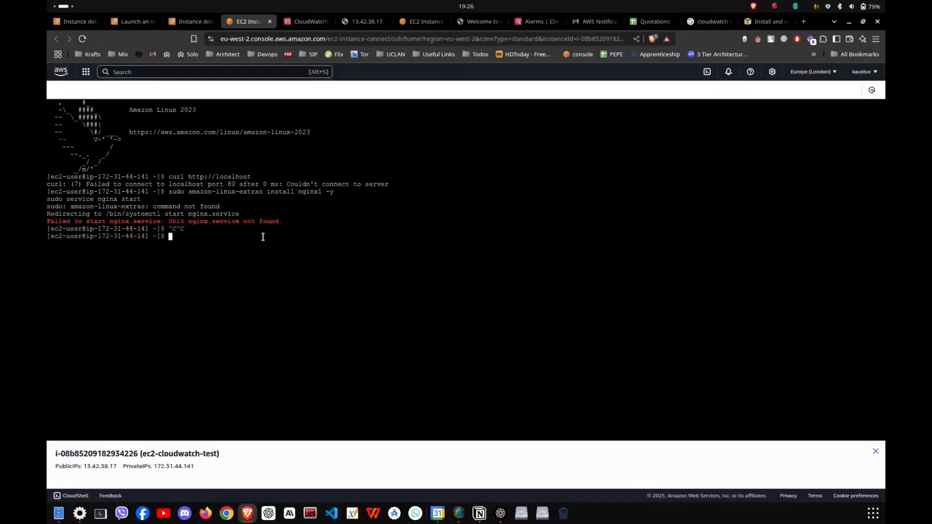
key("ctrl+v")
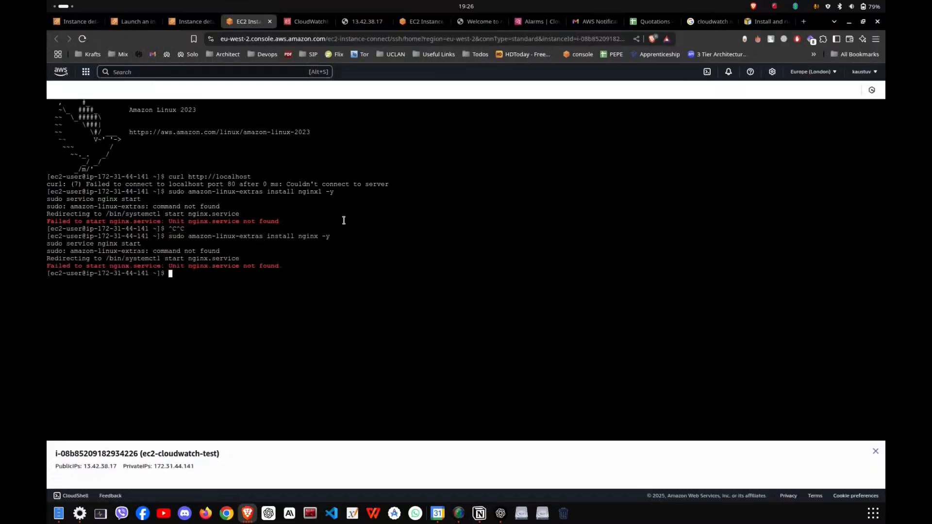
Copy "sudo yum update -y" from the Notion notes and run it in the instance's terminal.
key("alt+Tab")
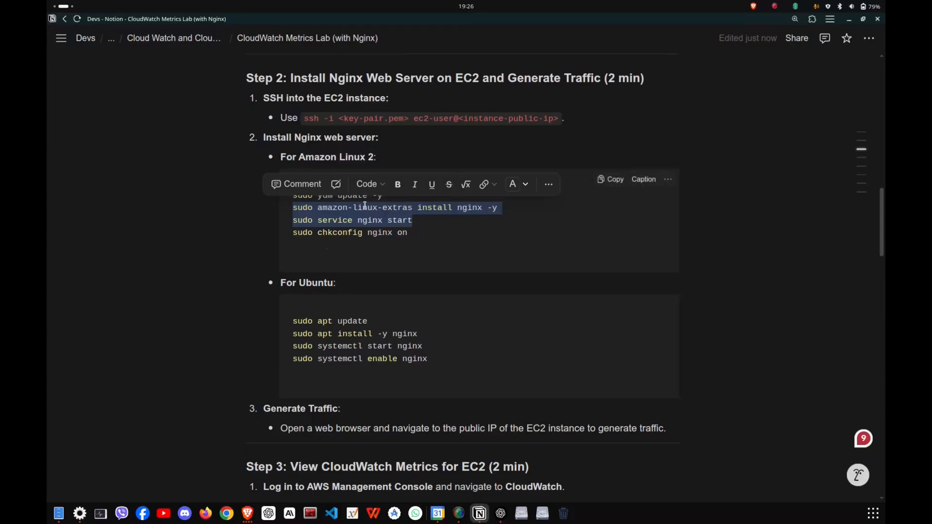
left_click(351, 242)
left_click_drag(384, 195, 293, 195)
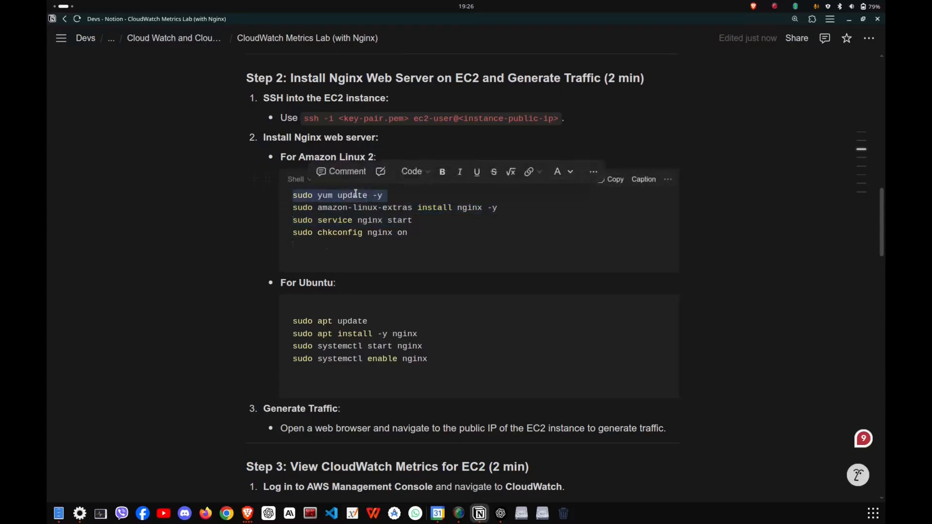
key("ctrl+c")
key("alt+Tab")
key("ctrl+v")
key("Return")
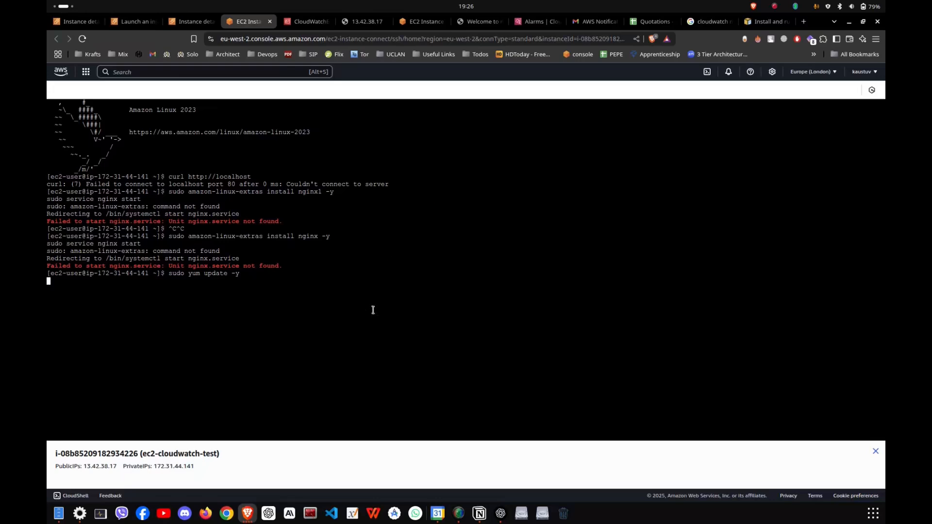
Rewrite the Amazon Linux install command in the Notion notes as "sudo yum install nginx -y".
key("alt+Tab")
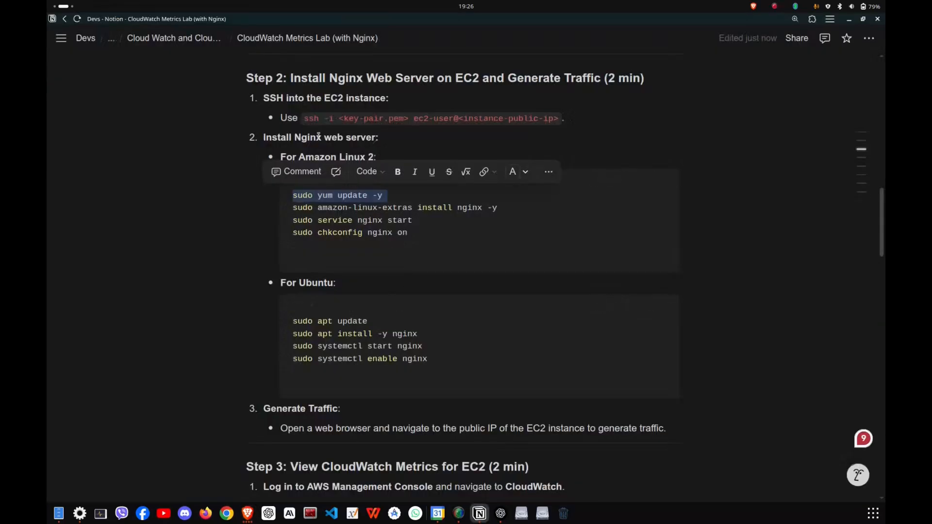
key("Escape")
triple_click(449, 234)
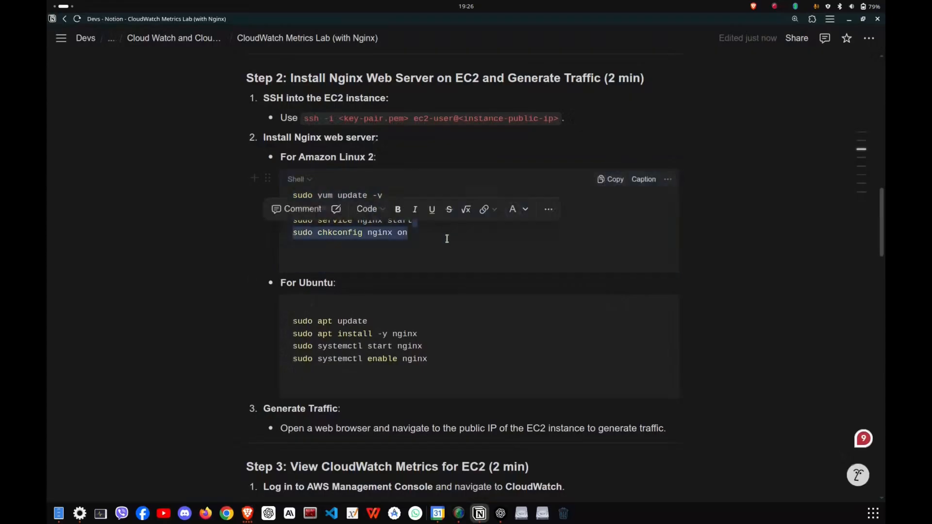
left_click(442, 248)
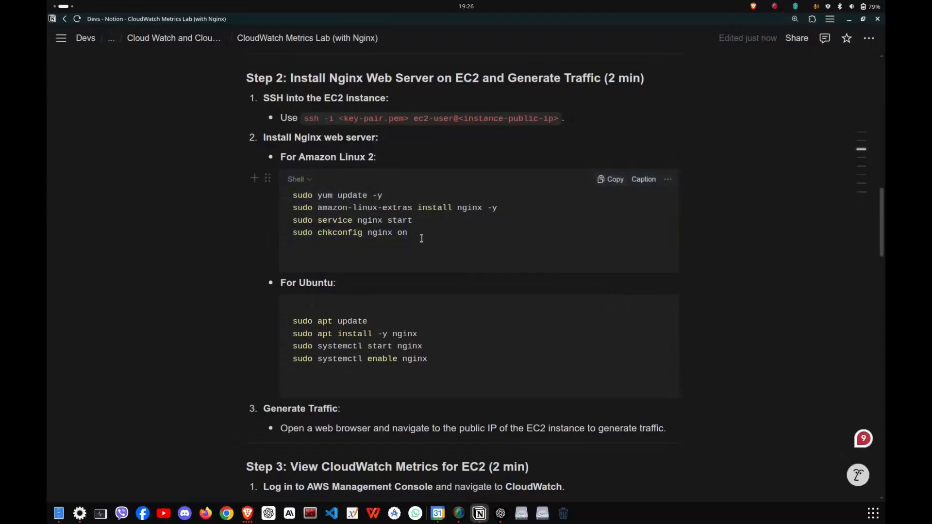
triple_click(431, 209)
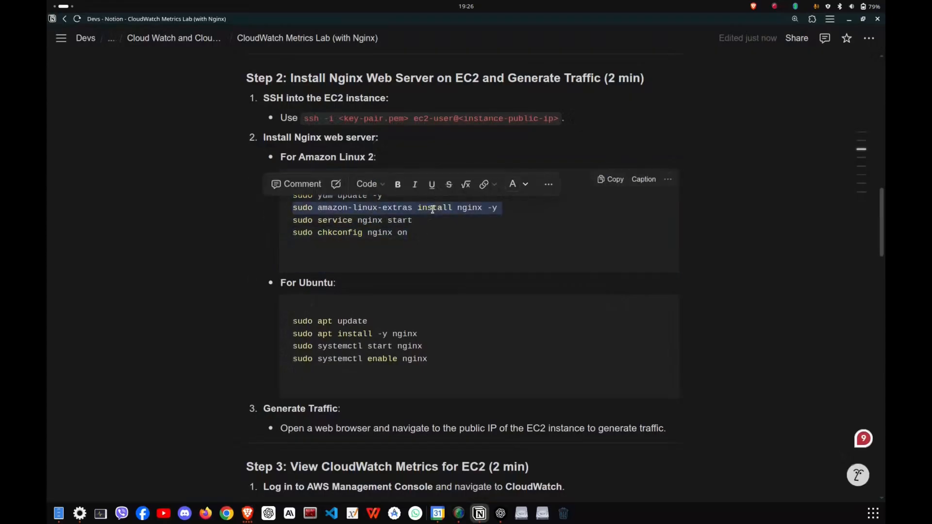
left_click(430, 221)
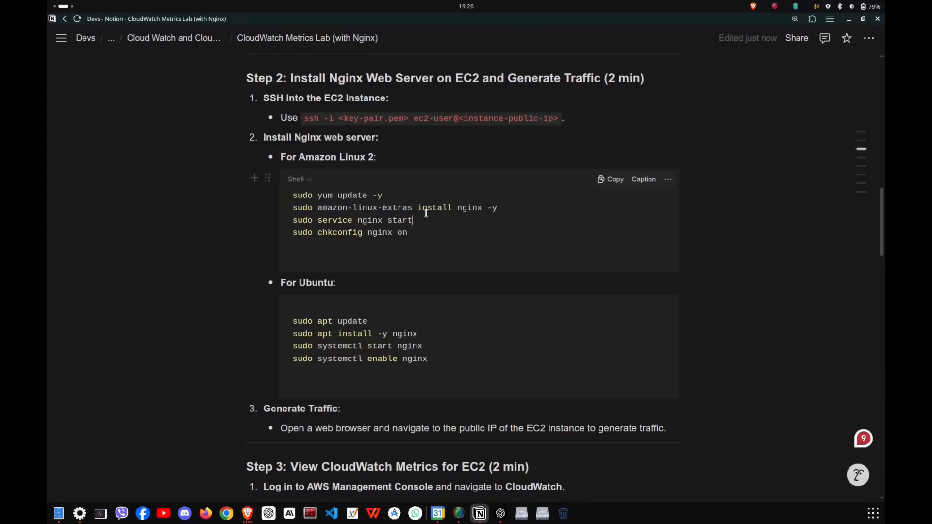
key("Up")
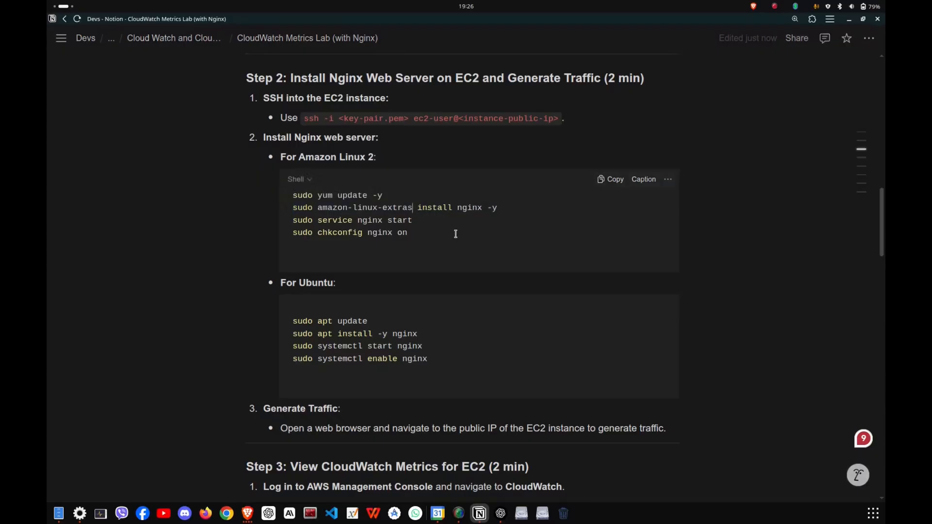
key("ctrl+shift+Left")
key("ctrl+shift+Left")
key("ctrl+shift+Left")
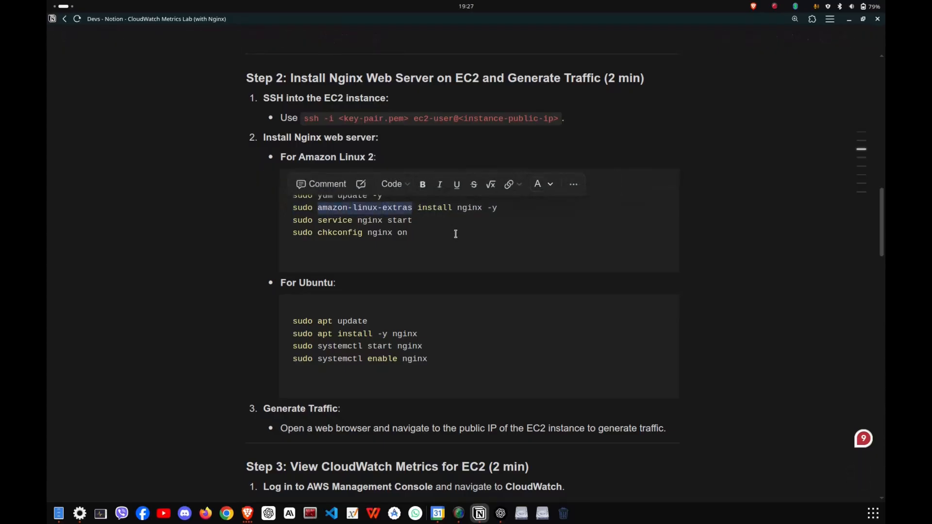
type("yum")
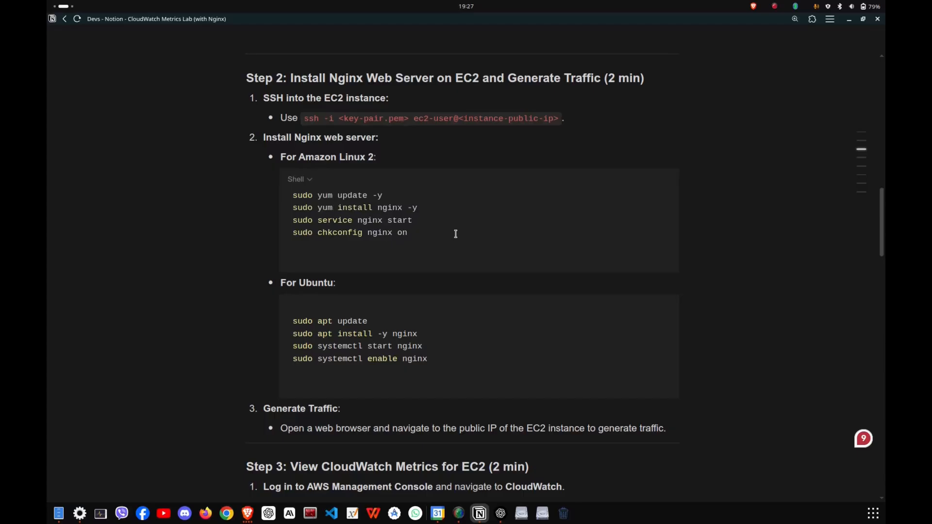
Copy the whole Amazon Linux code block and run it in the instance's terminal to install, start and enable Nginx.
key("ctrl+a")
key("alt+Tab")
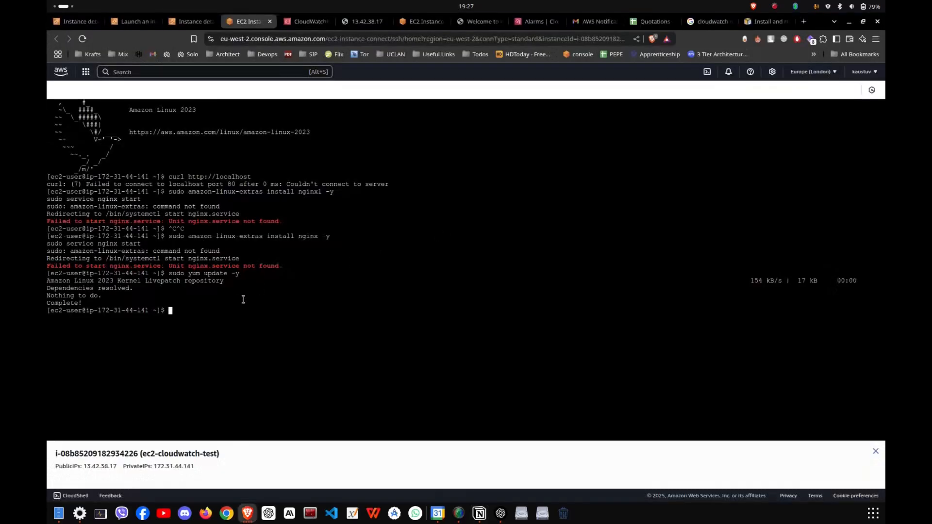
key("ctrl+v")
key("Return")
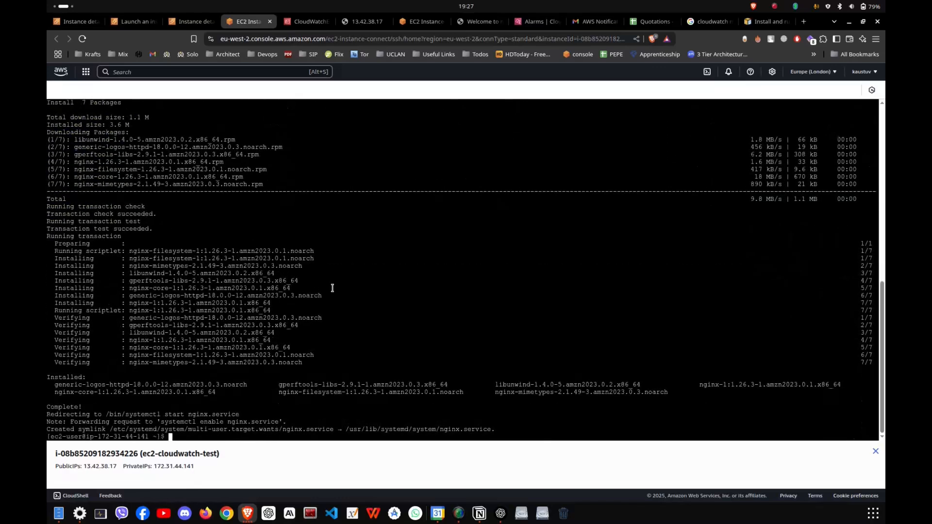
Reload the 13.42.38.17 page and place its tab right after the EC2 Instance Connect tab.
left_click(369, 21)
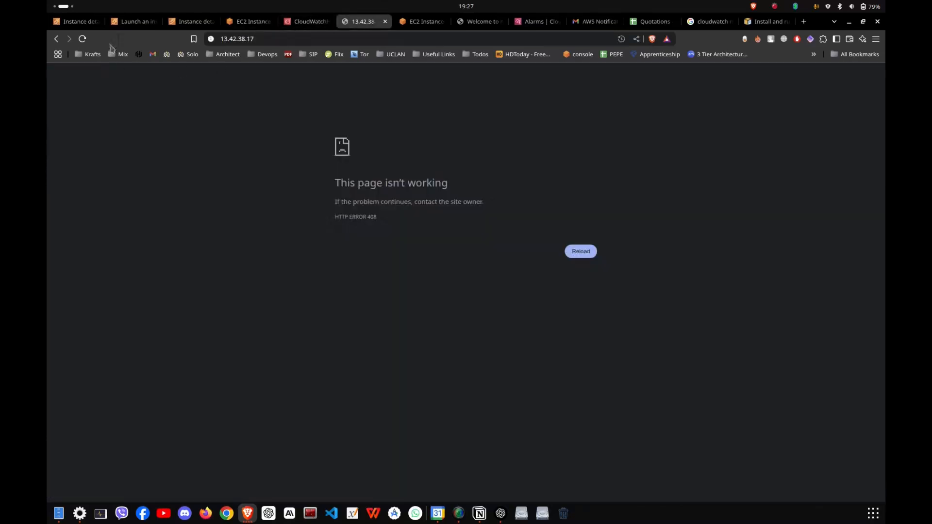
left_click(83, 39)
left_click_drag(365, 22, 303, 21)
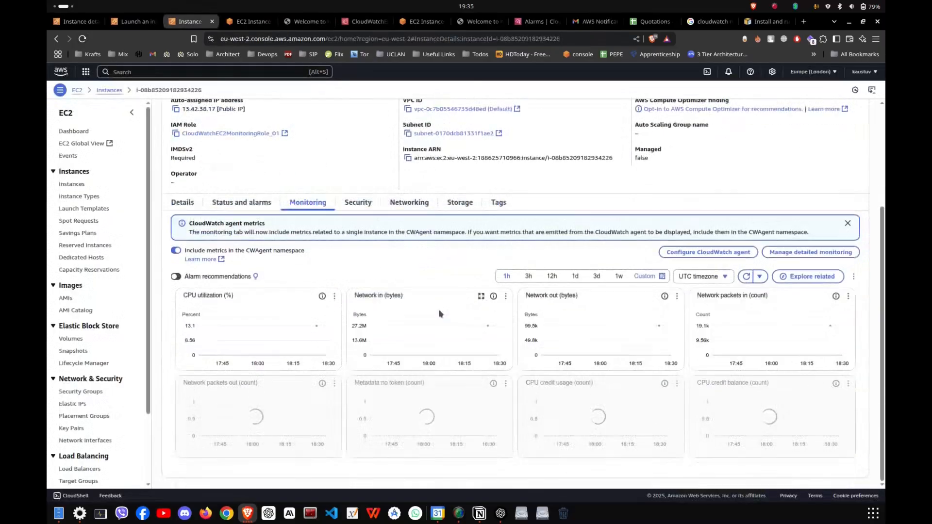
Inspect the ec2-cloudwatch-test instance's CPU utilization and network graphs on its monitoring page.
mouse_move(318, 330)
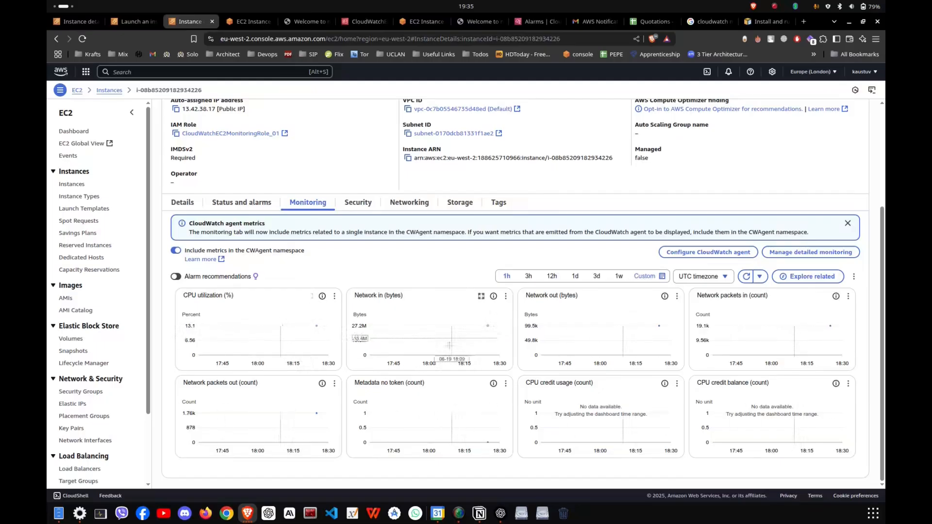
scroll(291, 291, "up", 3)
Open all metrics in CloudWatch and remove the instance ID filter from the EC2 per-instance metrics.
left_click(532, 21)
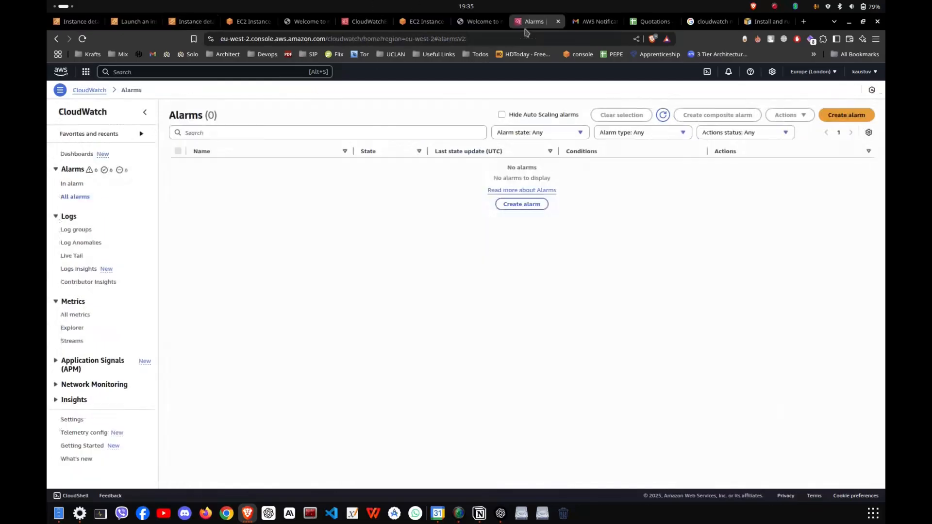
left_click(79, 319)
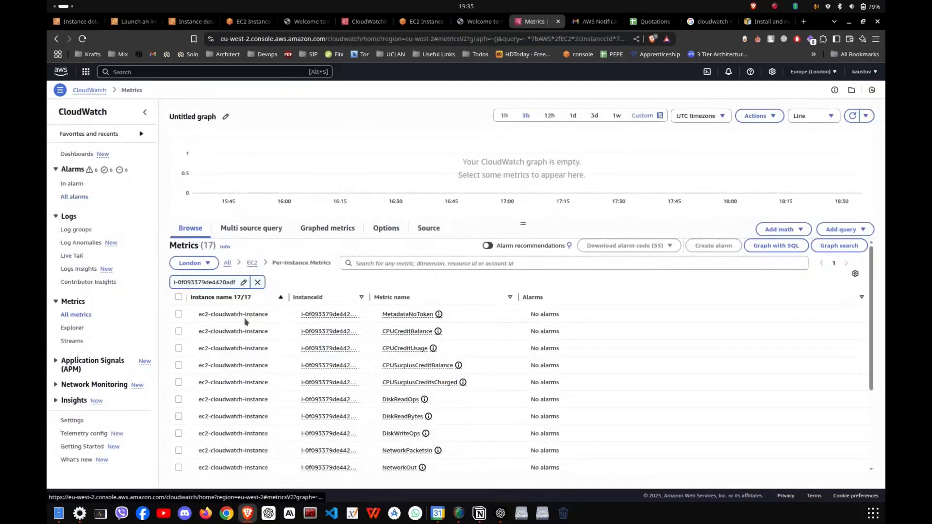
left_click(257, 283)
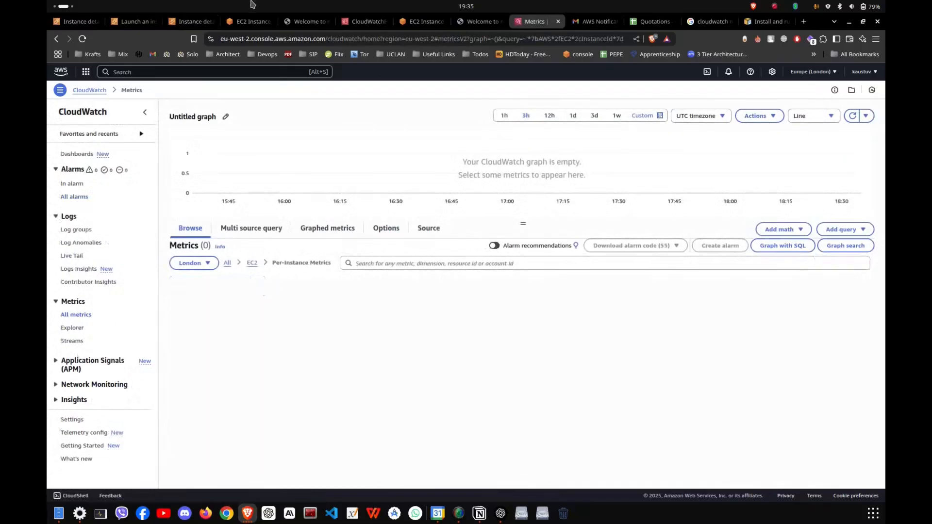
left_click(252, 21)
left_click(189, 22)
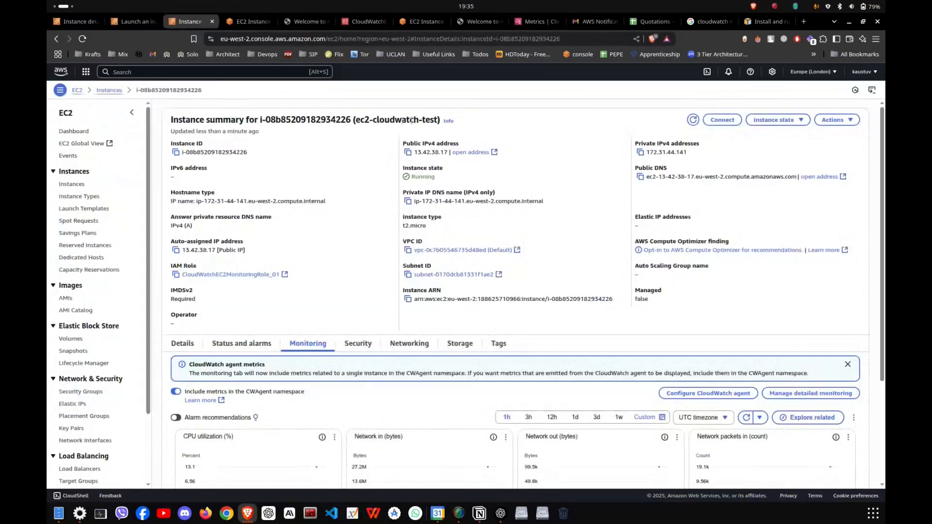
left_click_drag(259, 122, 345, 123)
left_click(534, 22)
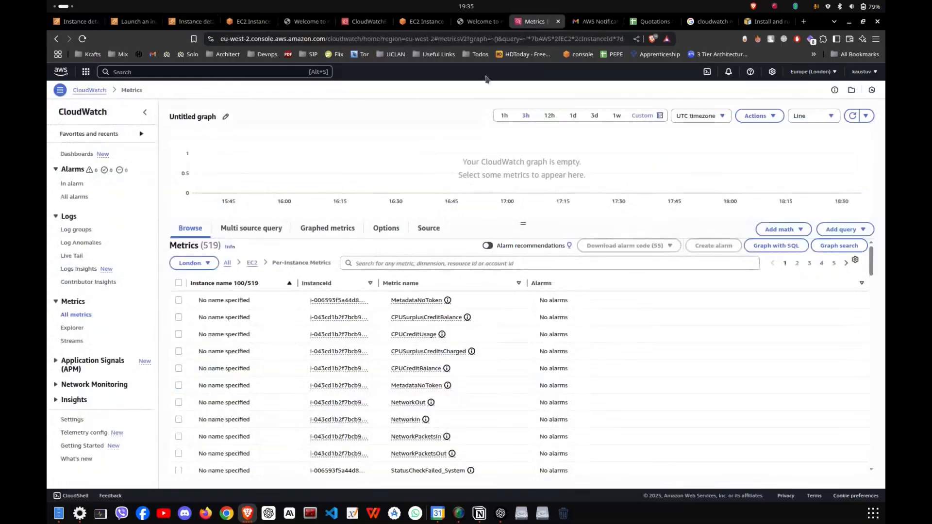
left_click(436, 264)
key("ctrl+v")
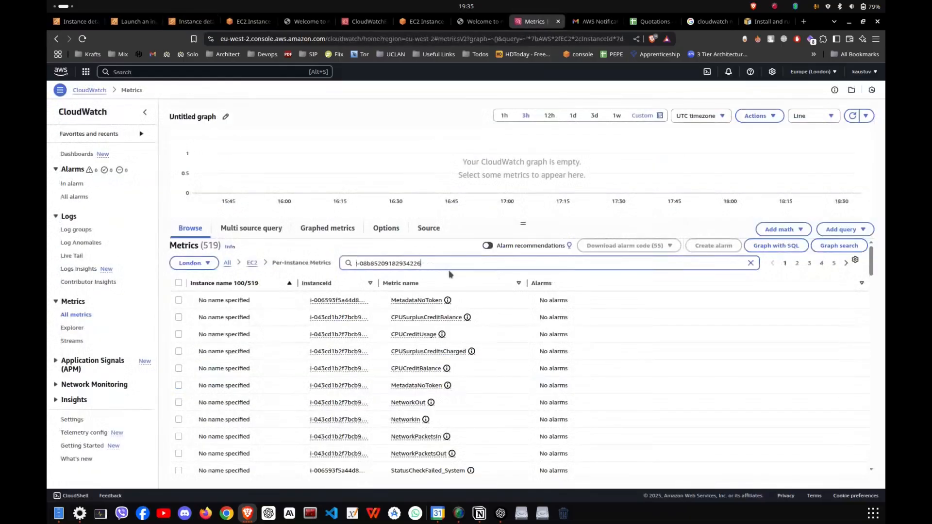
key("Return")
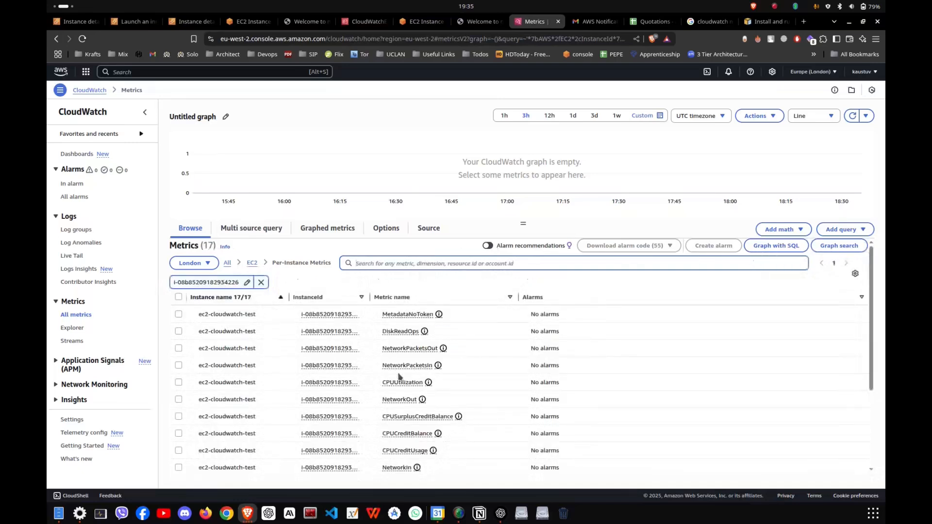
Graph the CPUUtilization metric of ec2-cloudwatch-test and inspect its plotted data point.
scroll(413, 350, "down", 2)
scroll(369, 367, "up", 3)
scroll(222, 339, "down", 2)
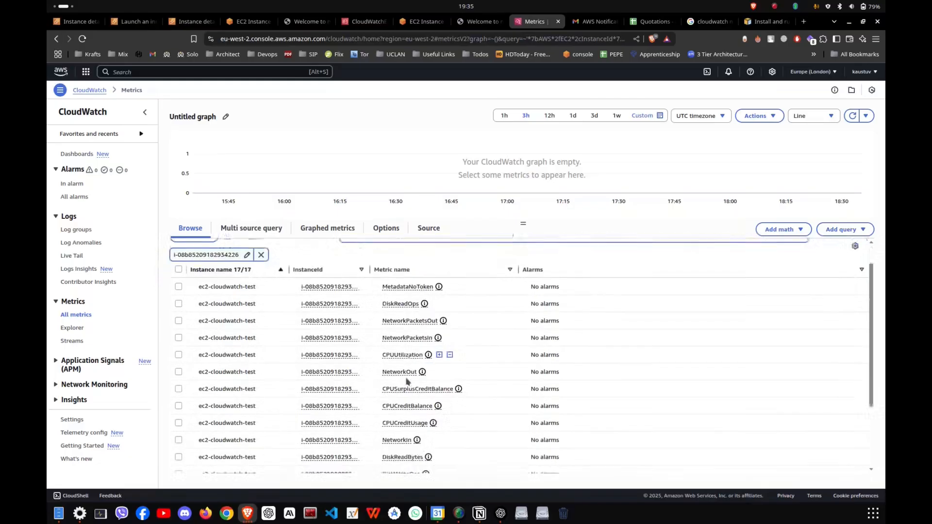
left_click(179, 332)
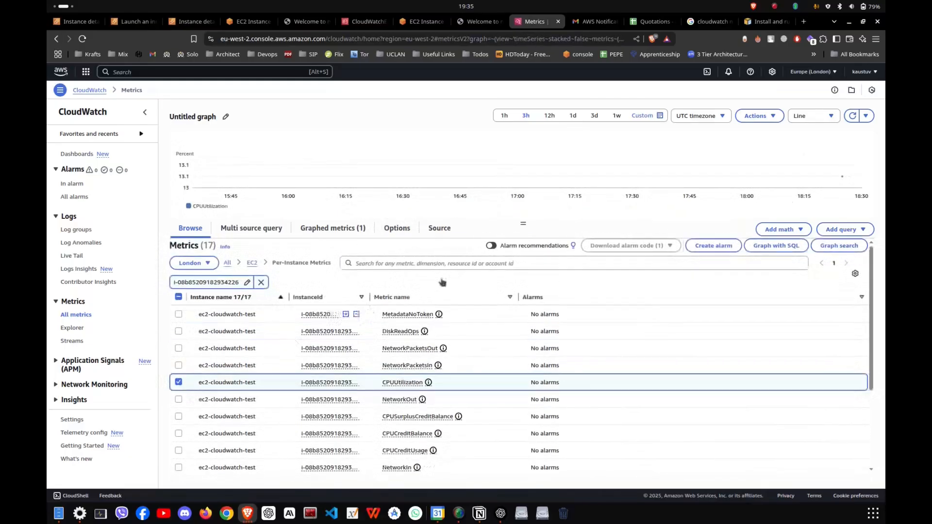
mouse_move(843, 179)
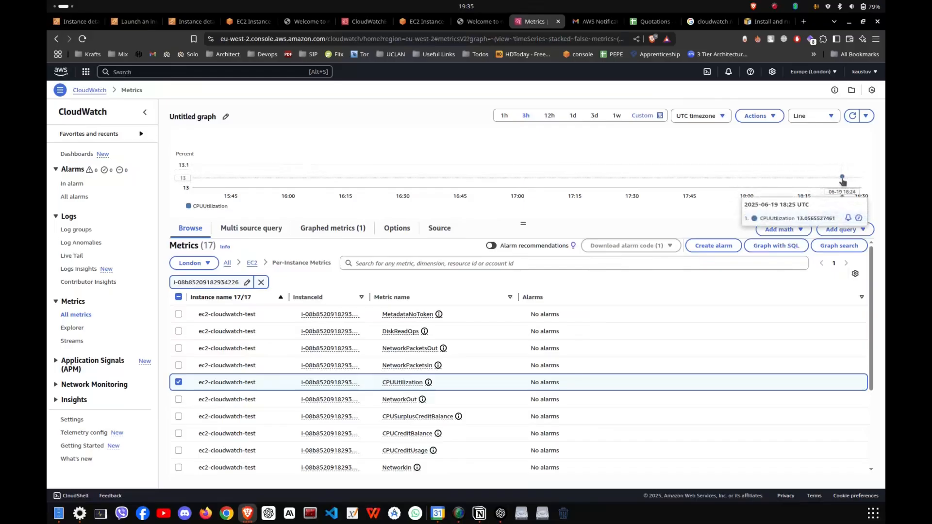
scroll(429, 391, "down", 5)
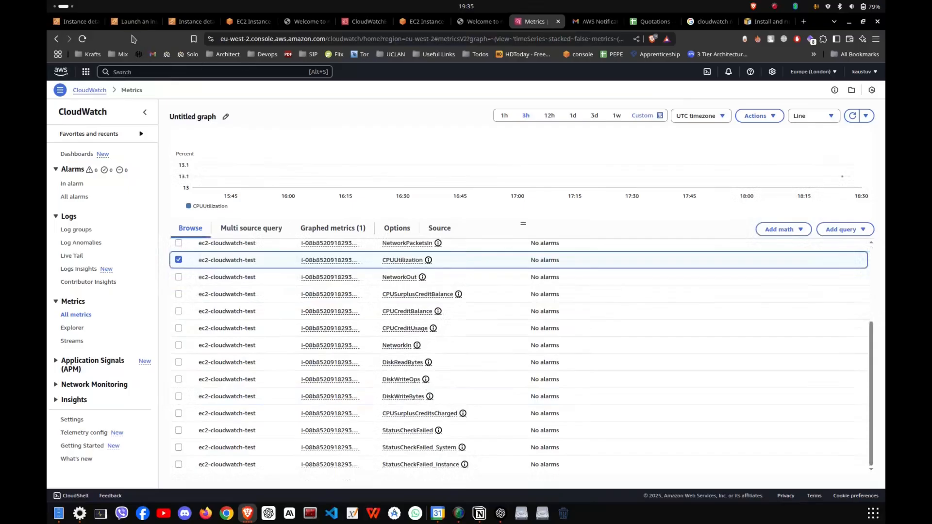
Copy the K-VPN instance's ID and filter the per-instance metrics by i-09168eaff02815ea1 alone, removing the ec2-cloudwatch-test filter.
left_click(59, 19)
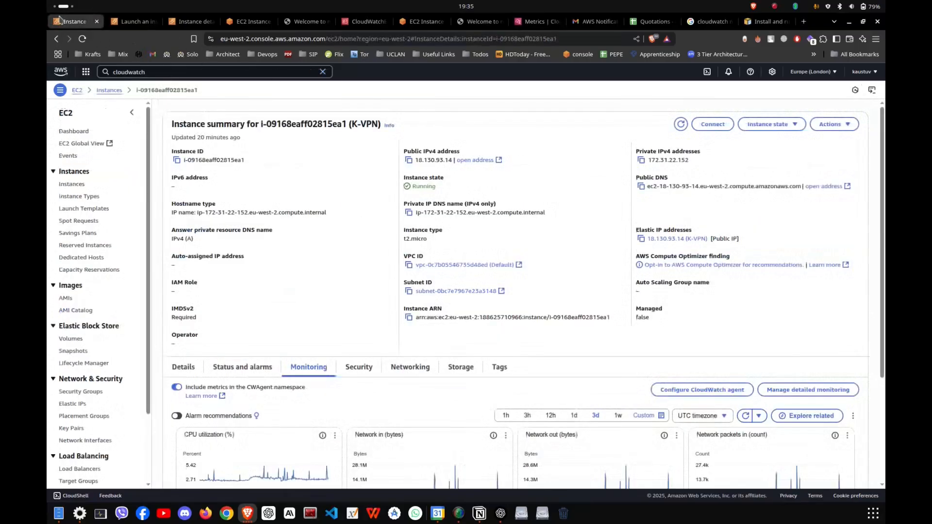
left_click_drag(261, 125, 346, 125)
key("ctrl+c")
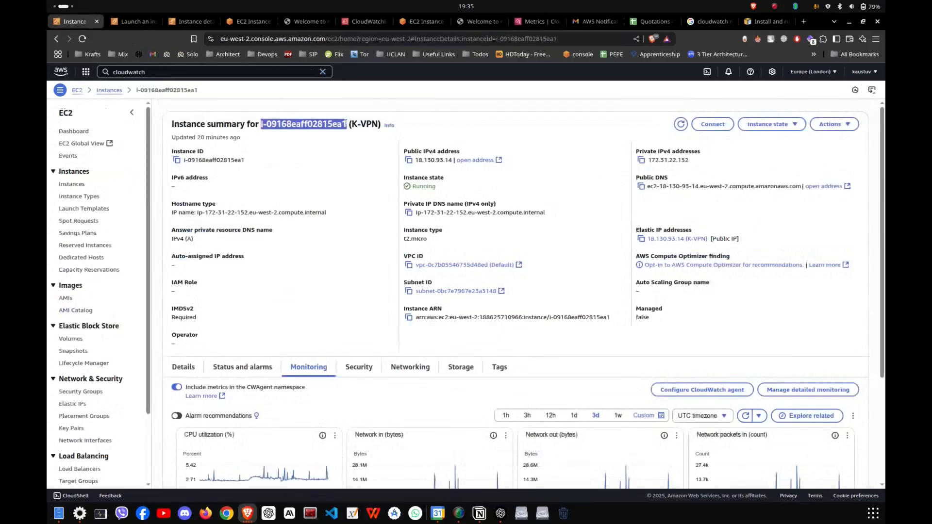
left_click(534, 22)
scroll(379, 262, "up", 3)
left_click(391, 263)
key("ctrl+v")
key("Return")
left_click(262, 282)
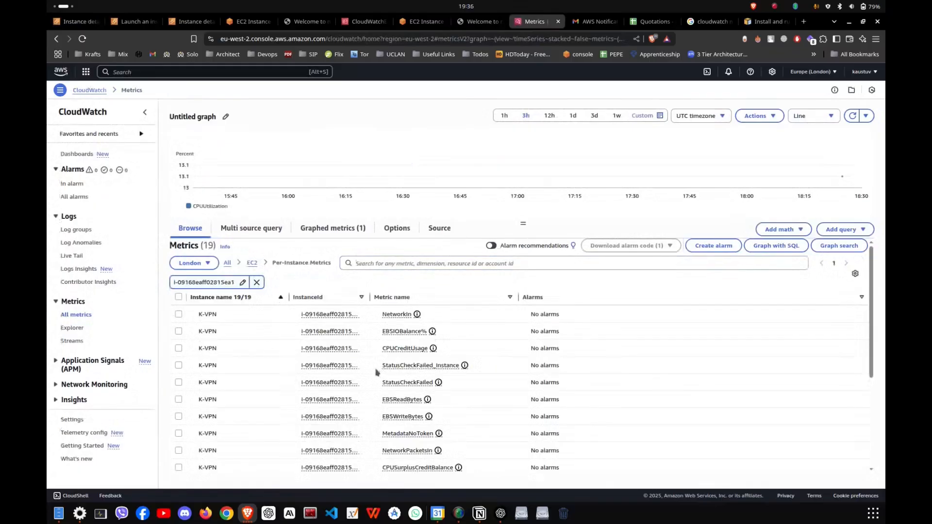
Add K-VPN's CPUUtilization metric to the graph and set the time range to 1 week.
scroll(413, 373, "down", 3)
scroll(398, 389, "down", 2)
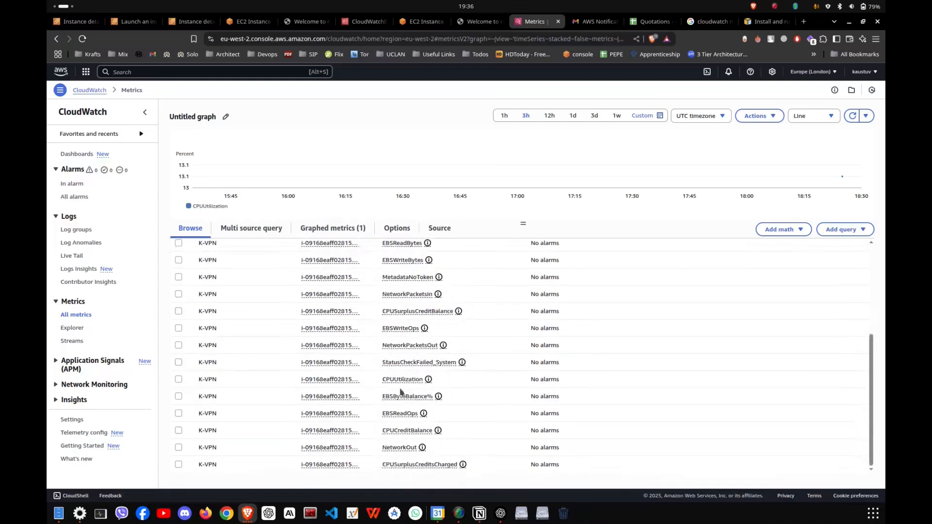
left_click(179, 380)
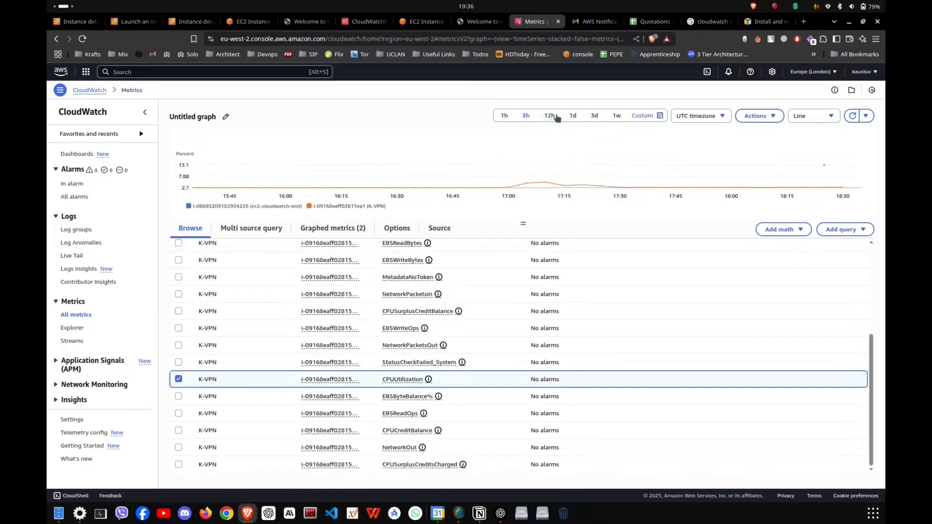
left_click(575, 116)
left_click(595, 116)
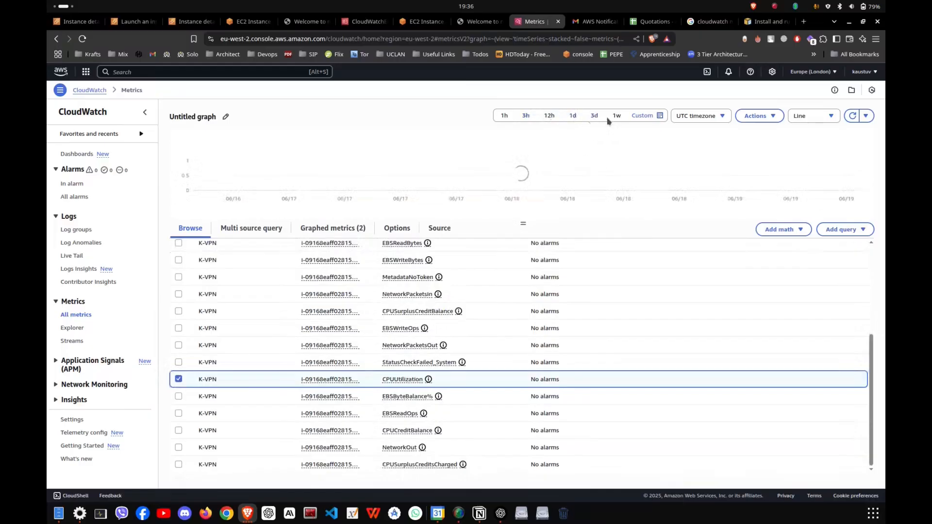
left_click(616, 116)
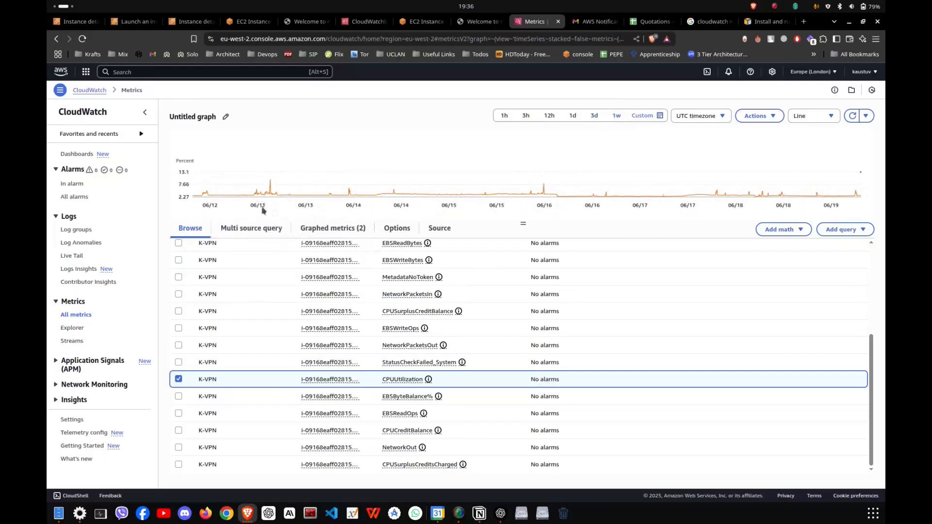
mouse_move(273, 196)
Add K-VPN's NetworkIn and EBSIOBalance% metrics to the graph and show the list of graphed metrics.
scroll(443, 396, "up", 4)
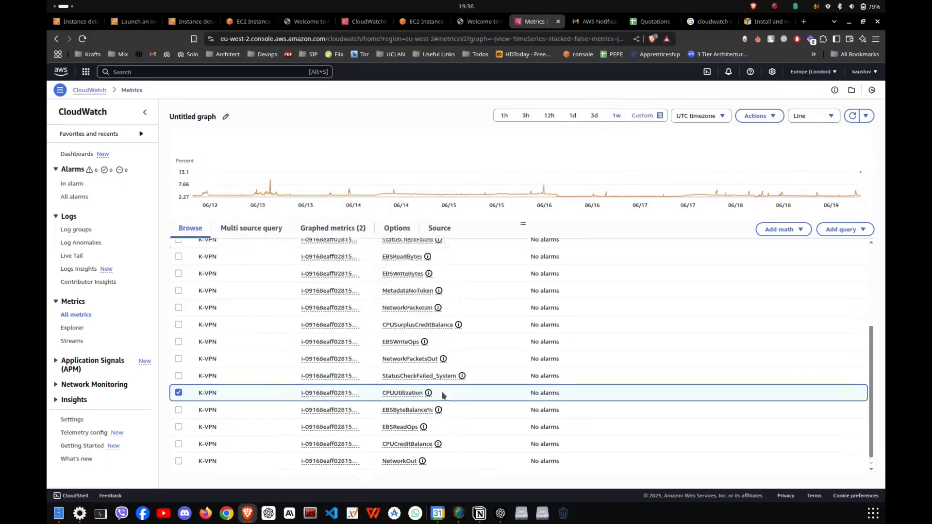
scroll(437, 388, "down", 4)
scroll(422, 370, "up", 2)
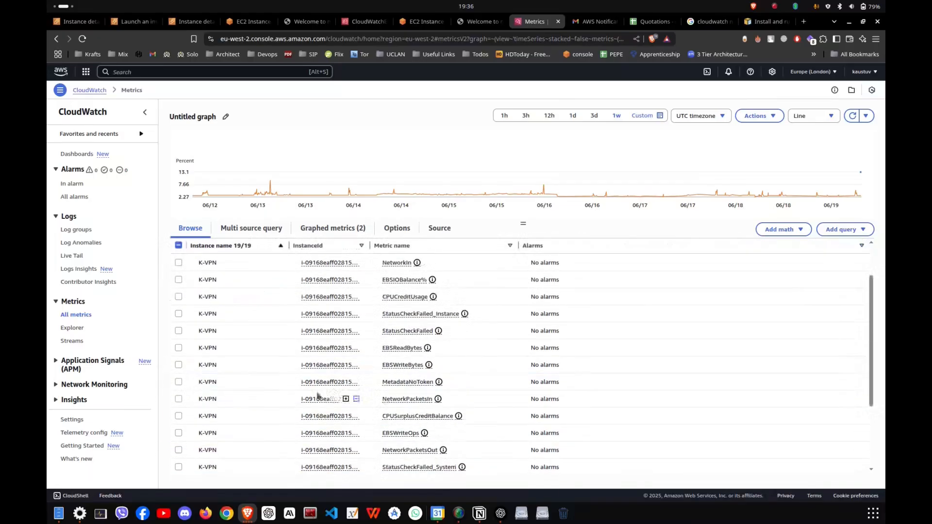
left_click(178, 263)
left_click(179, 280)
left_click(333, 231)
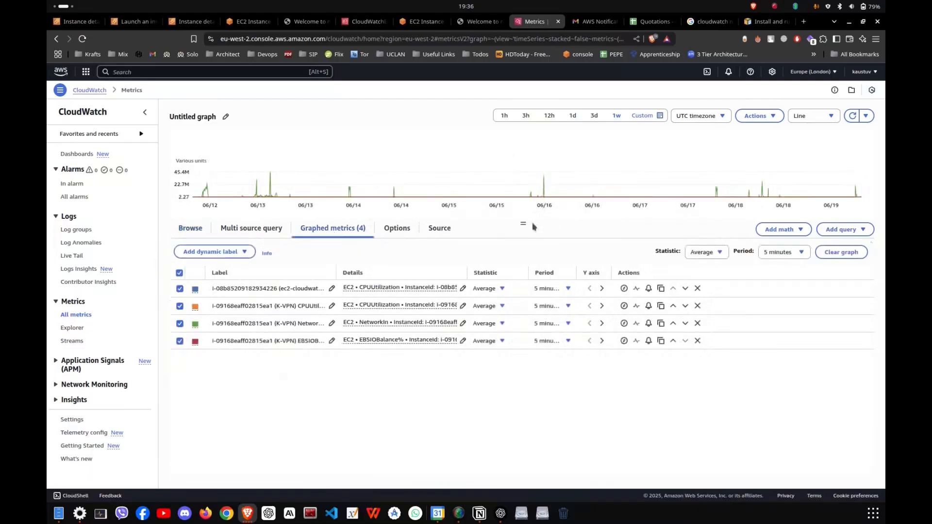
Shorten the graph's time range to 1 hour and zoom in on about 17:37:40 to 17:38:15.
left_click(550, 118)
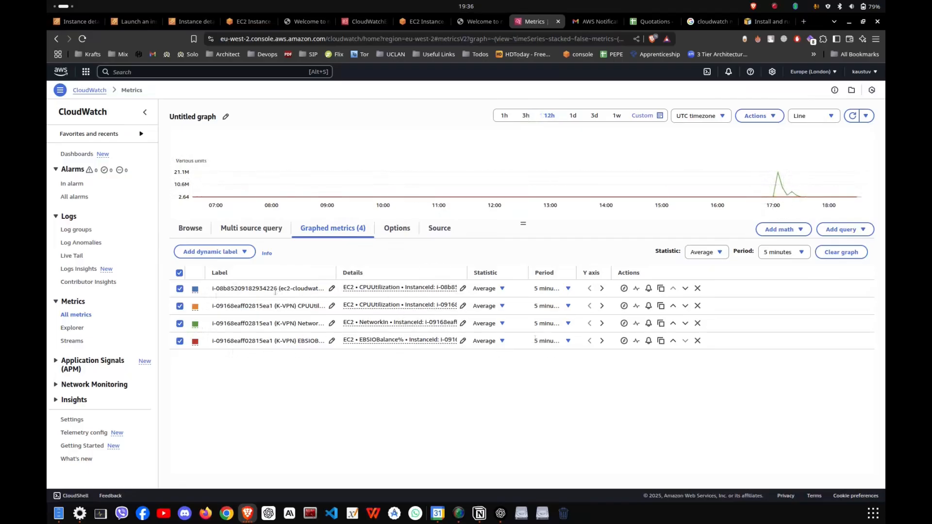
left_click(529, 116)
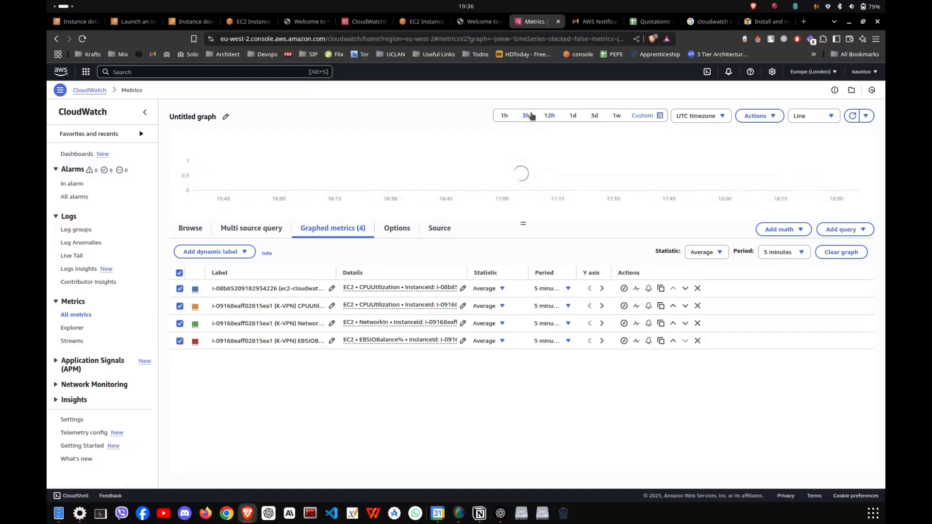
left_click(505, 117)
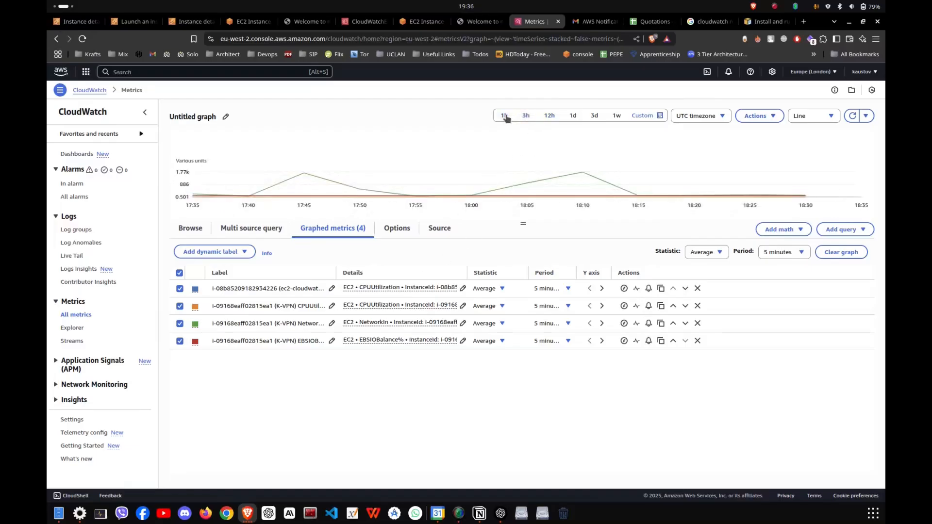
left_click_drag(214, 198, 363, 209)
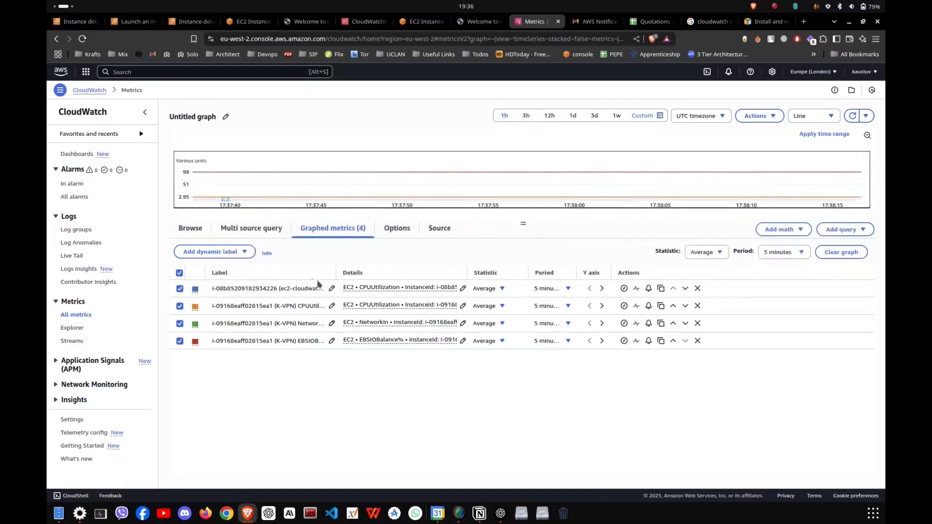
Check the lab notes in Notion and start a new CloudWatch alarm, browsing its metric selection to the EC2 per-instance metrics.
key("alt+Tab")
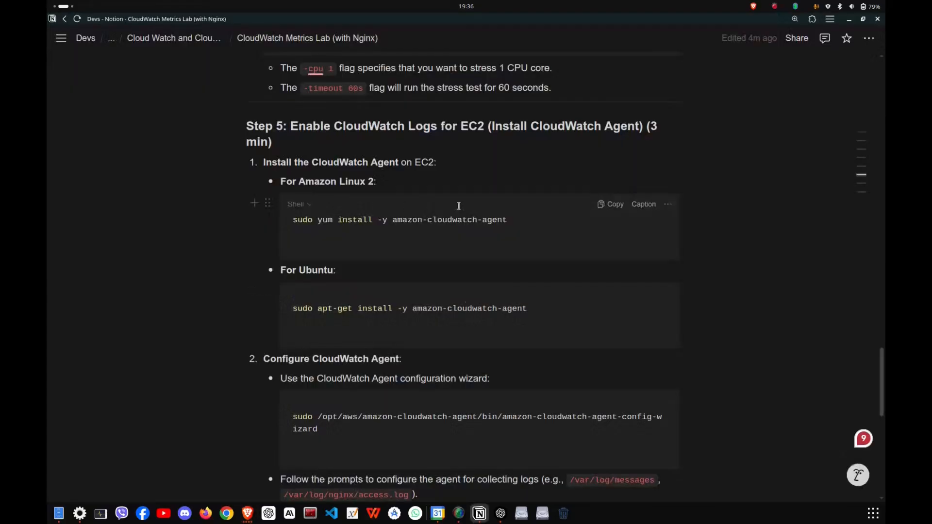
scroll(414, 275, "up", 5)
key("alt+Tab")
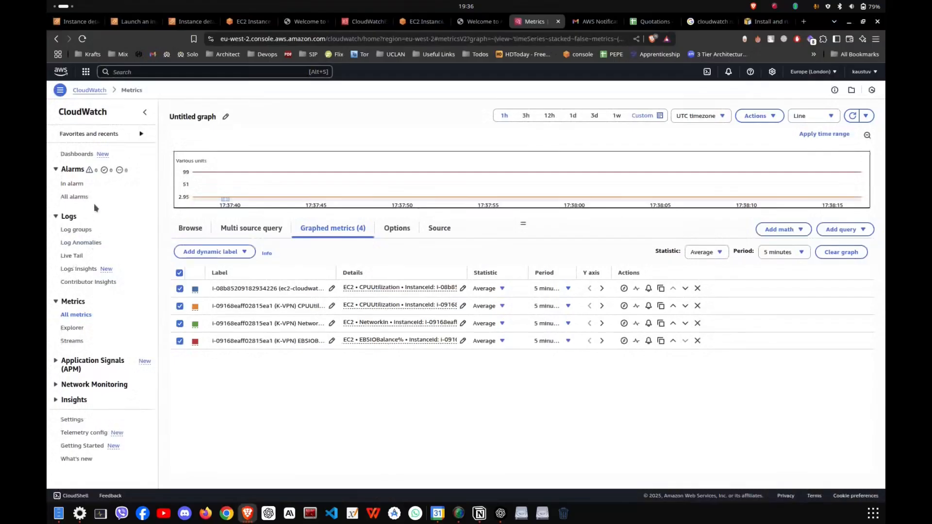
left_click(78, 198)
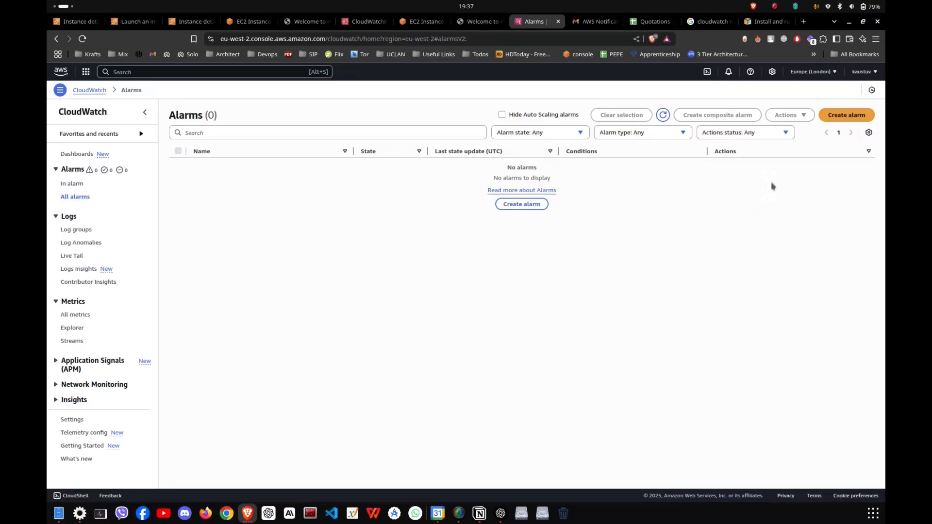
left_click(845, 116)
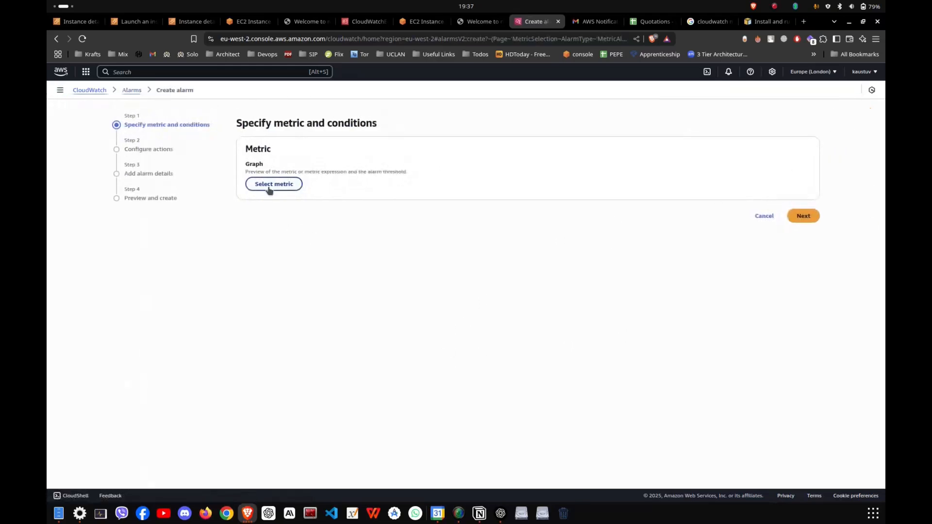
left_click(270, 185)
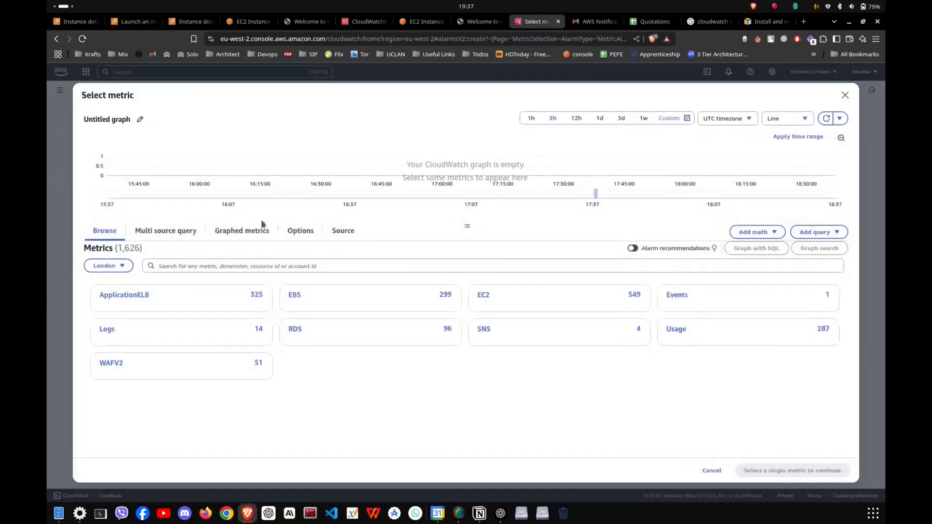
left_click(510, 307)
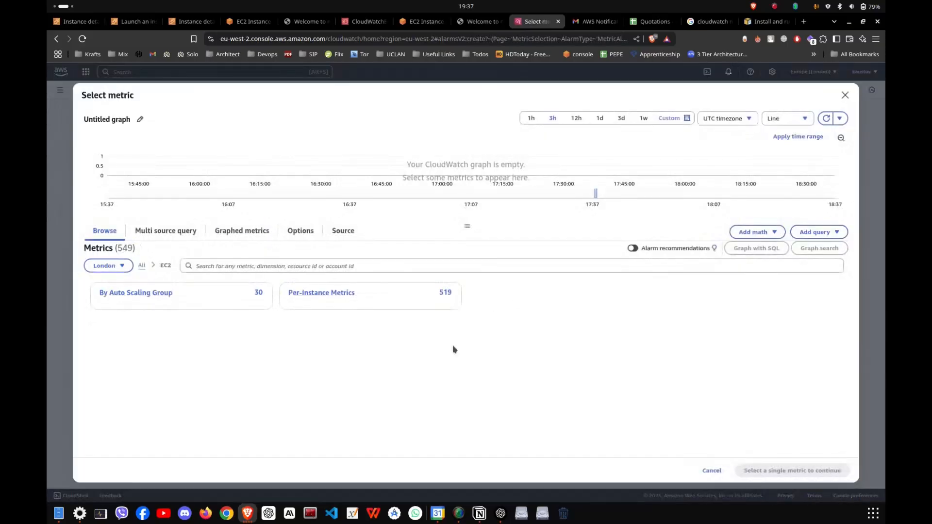
left_click(345, 298)
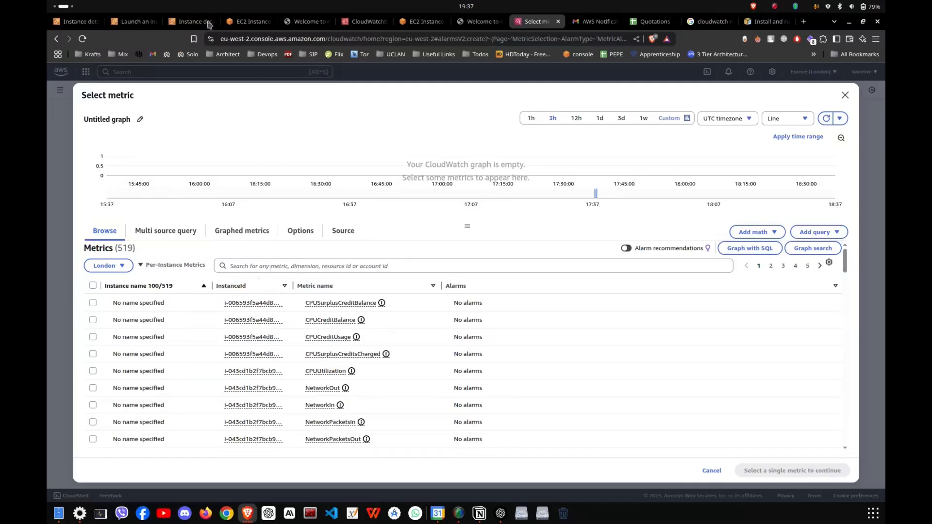
left_click(136, 21)
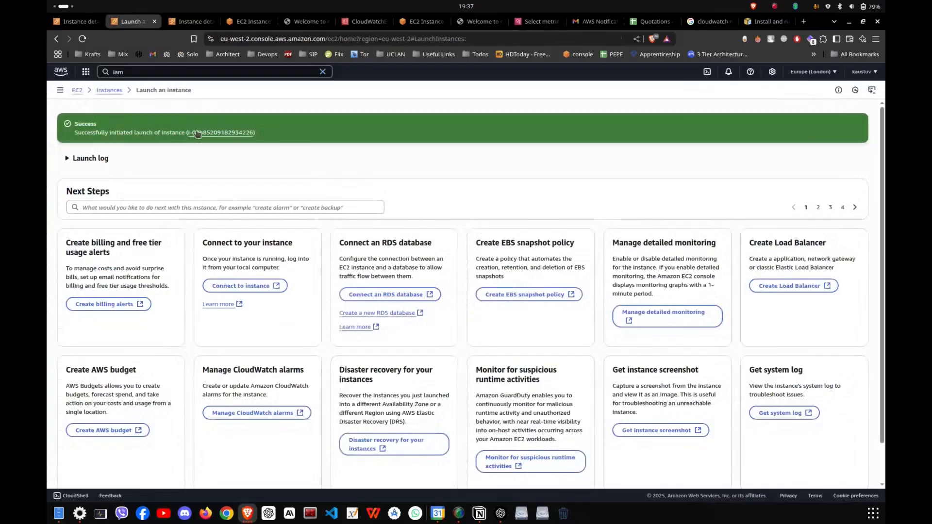
left_click(189, 22)
left_click_drag(367, 120, 435, 120)
left_click(281, 119)
left_click_drag(261, 120, 355, 121)
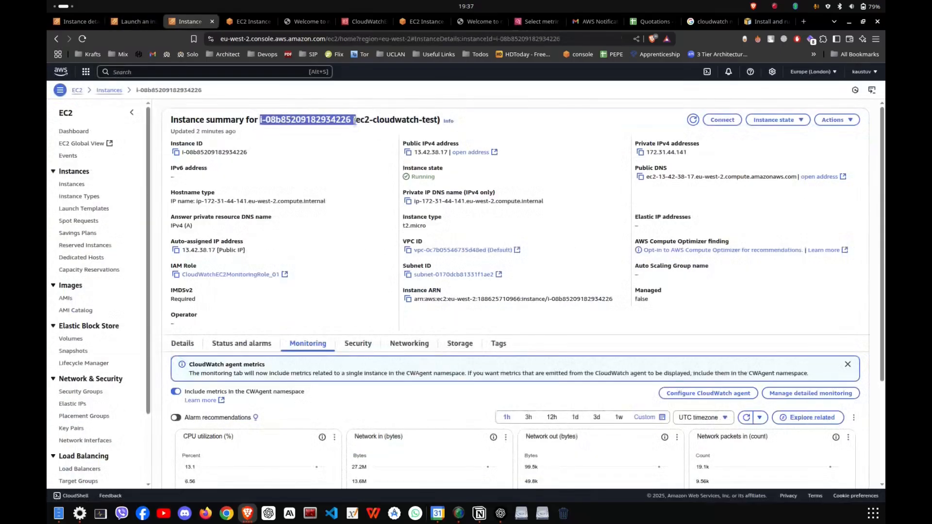
key("ctrl+c")
left_click(534, 21)
left_click(377, 266)
key("ctrl+v")
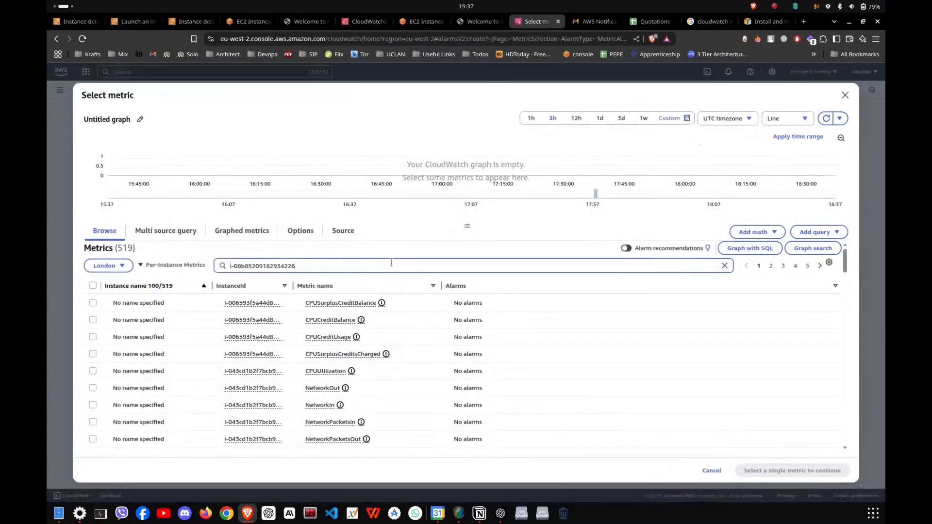
key("Return")
Choose CPUUtilization of ec2-cloudwatch-test as the alarm's metric and confirm the selection.
scroll(287, 337, "down", 2)
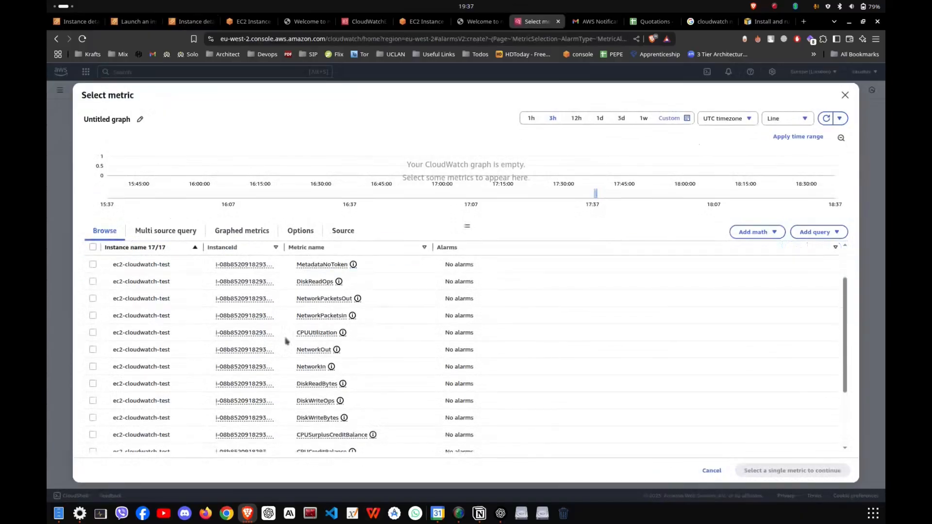
left_click(93, 332)
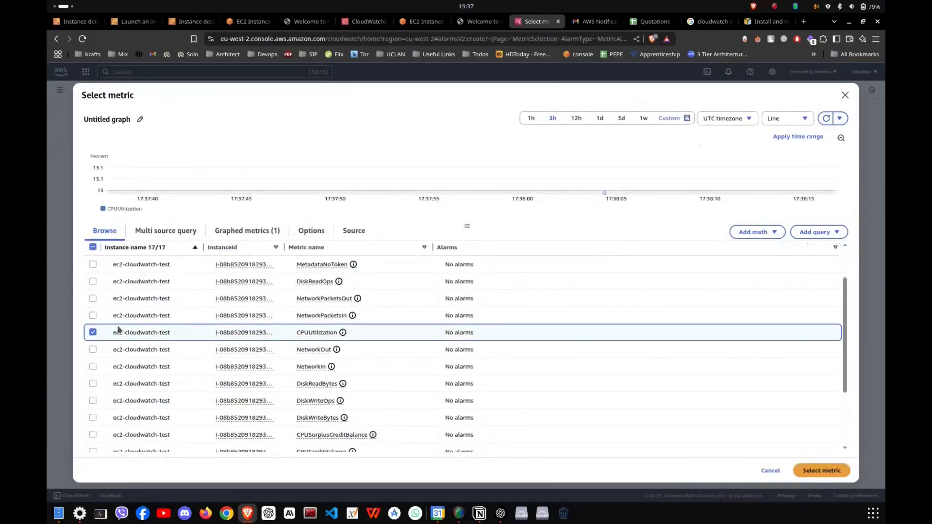
left_click(821, 474)
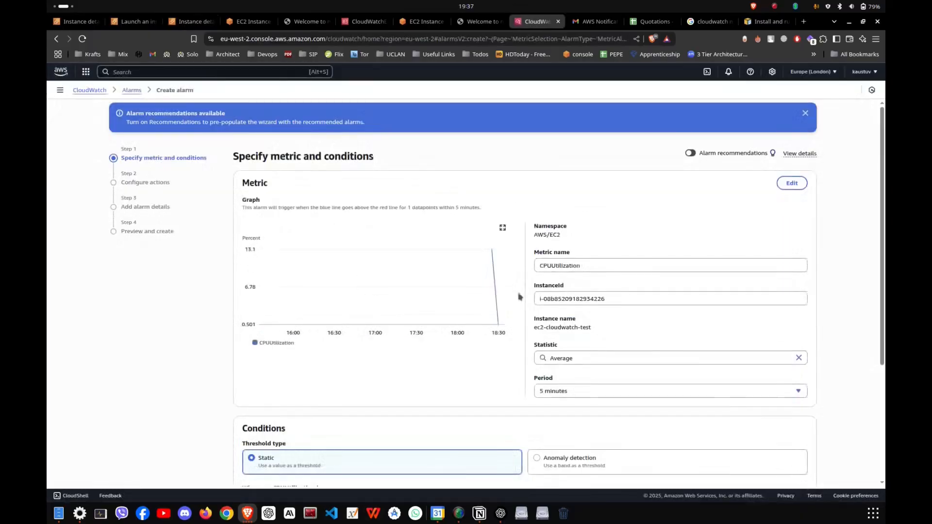
Set the CPUUtilization metric's period to 10 seconds for the alarm.
scroll(519, 297, "down", 3)
scroll(519, 291, "up", 1)
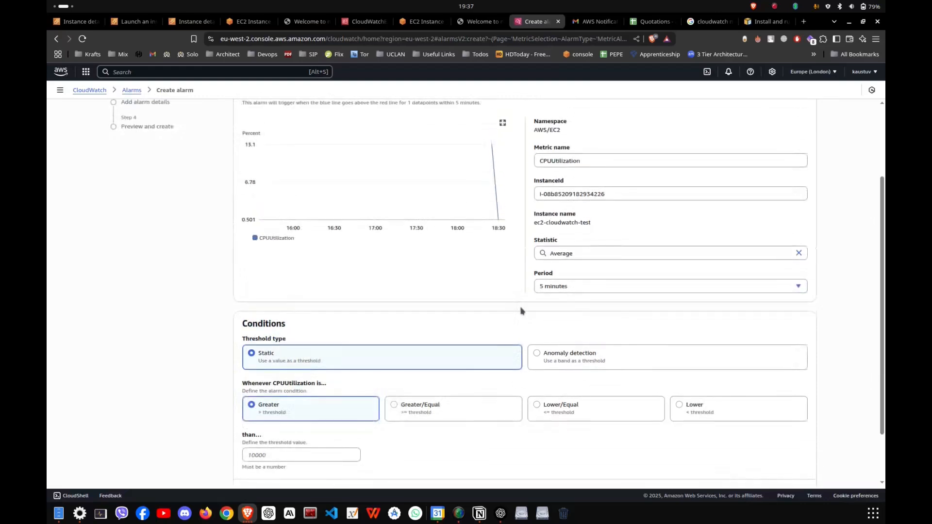
left_click(562, 286)
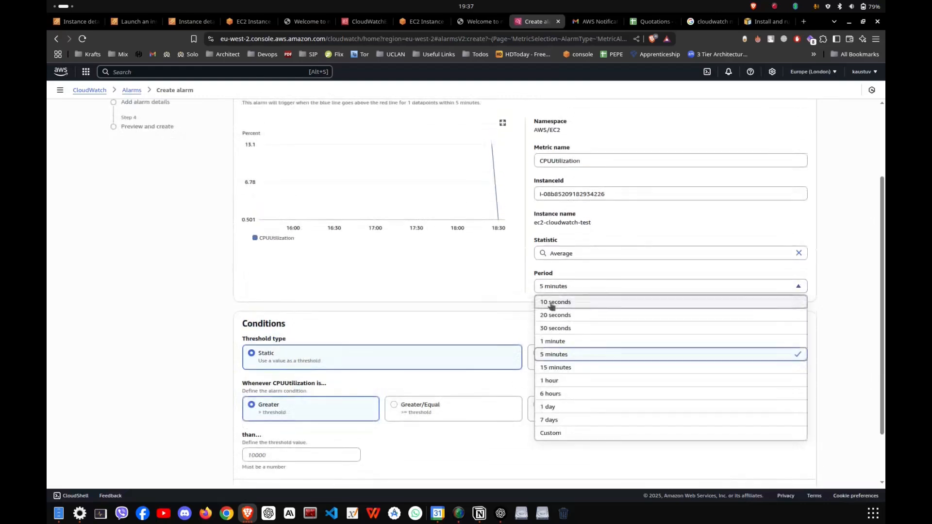
scroll(553, 306, "up", 2)
scroll(548, 343, "down", 2)
left_click(556, 302)
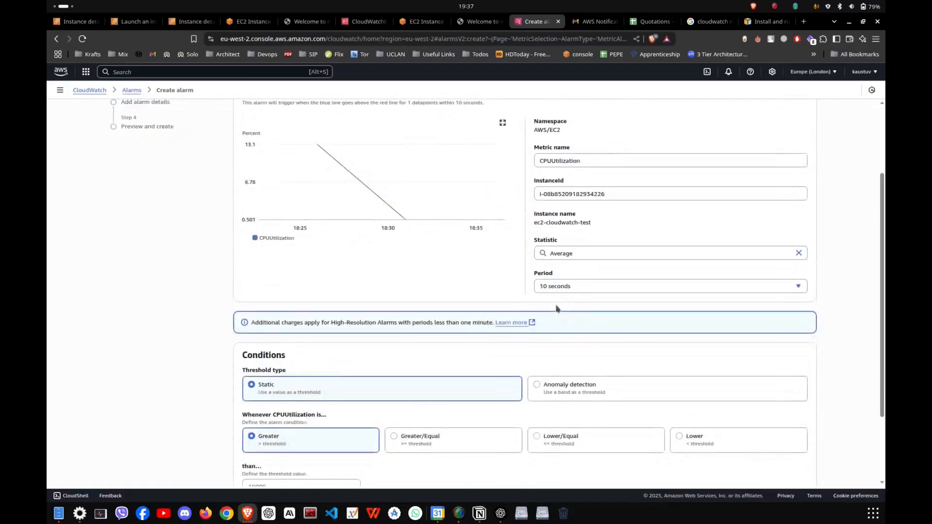
scroll(485, 311, "down", 2)
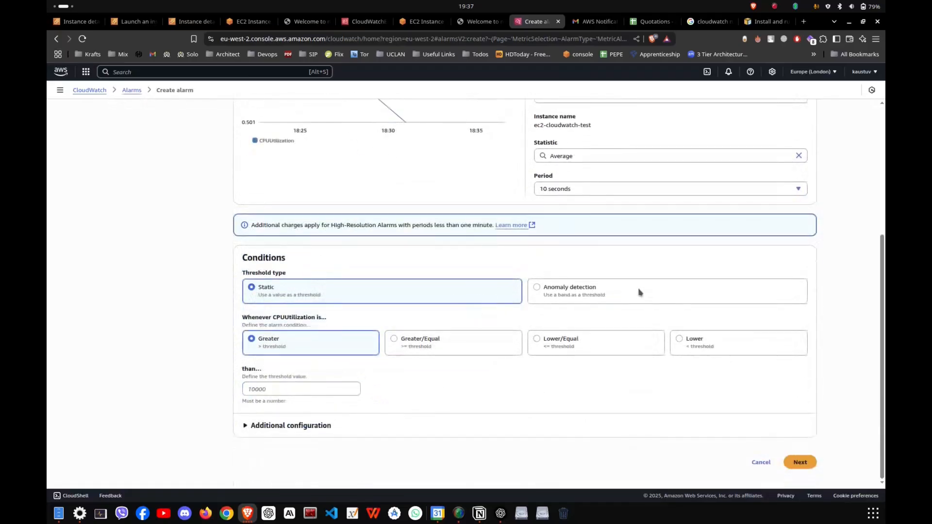
scroll(568, 306, "up", 1)
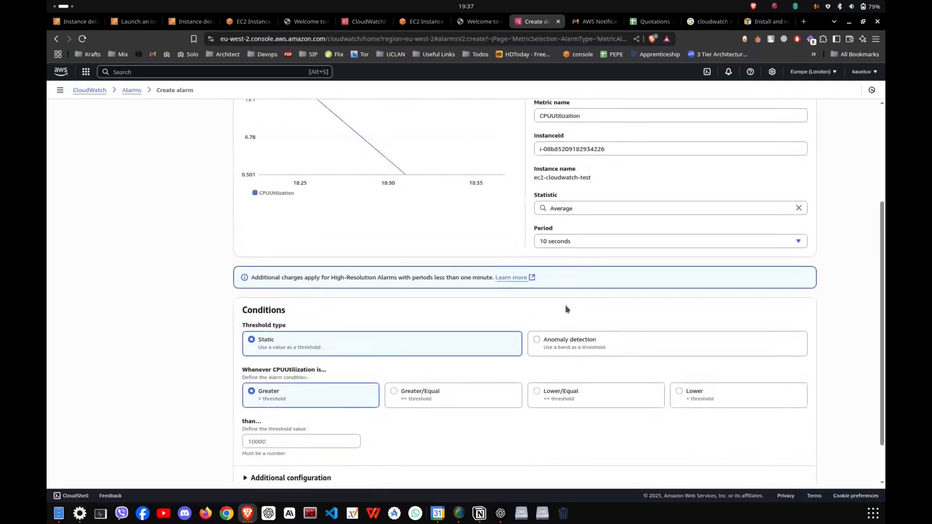
scroll(565, 304, "up", 1)
left_click(551, 401)
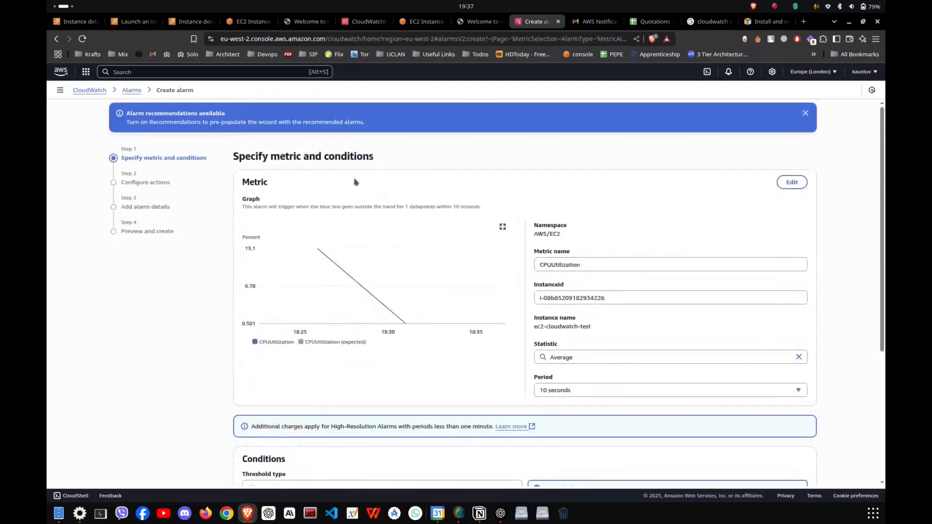
scroll(578, 354, "down", 3)
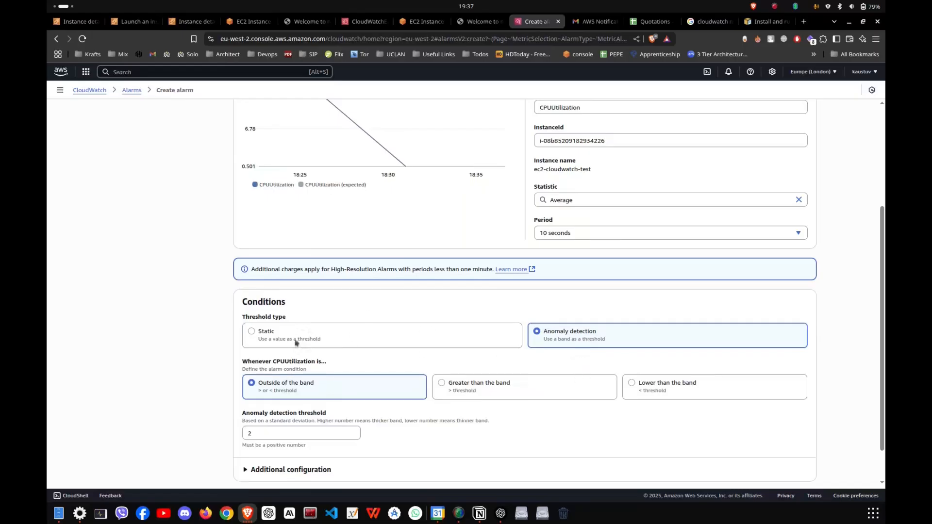
left_click(268, 337)
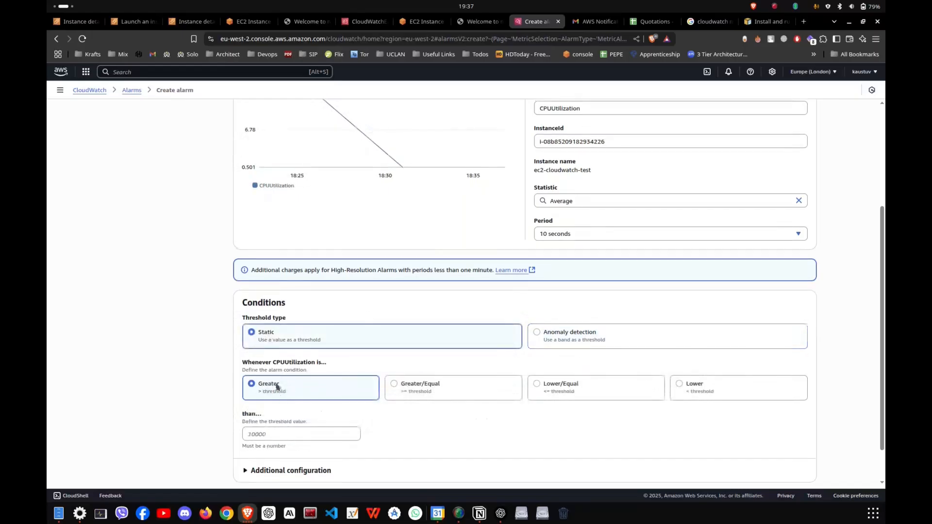
Set the alarm condition to CPUUtilization greater than a static threshold of 5 and proceed to the alarm actions.
left_click(288, 433)
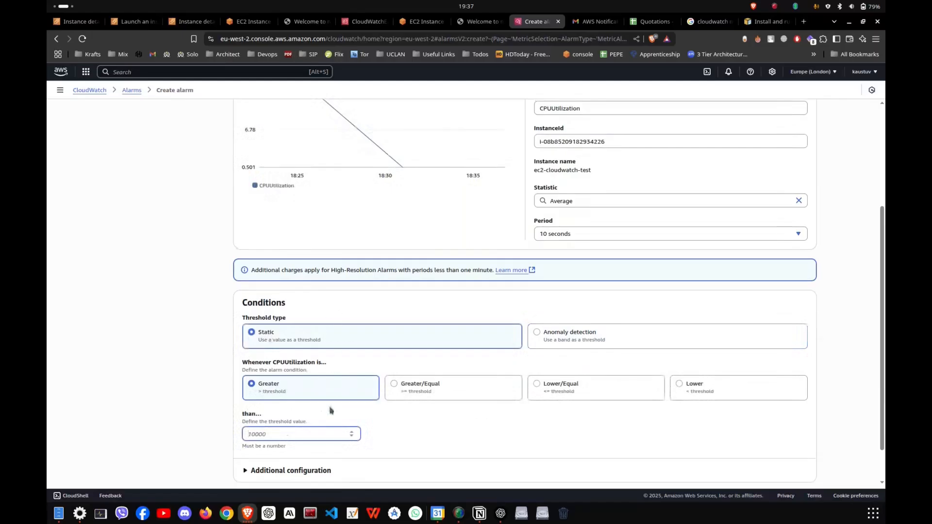
type("10")
key("BackSpace")
key("BackSpace")
type("5")
scroll(279, 454, "down", 1)
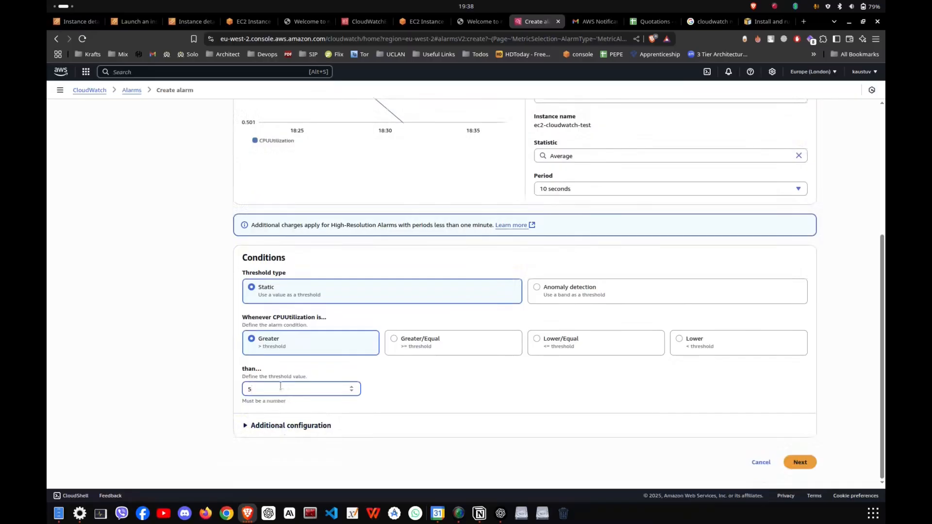
left_click(804, 460)
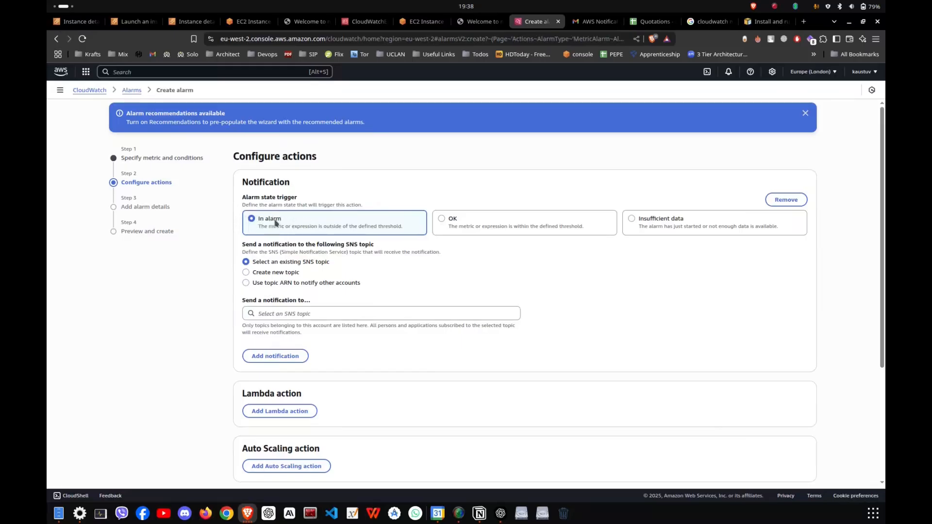
Choose to create a new SNS topic for the In alarm notification and name it cpu_utilization_overload.
left_click(292, 311)
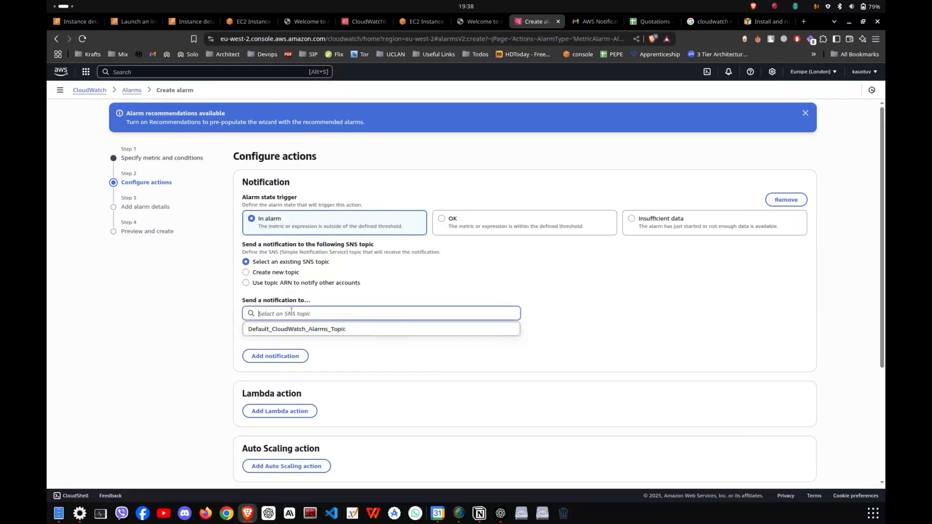
left_click(331, 294)
left_click(284, 273)
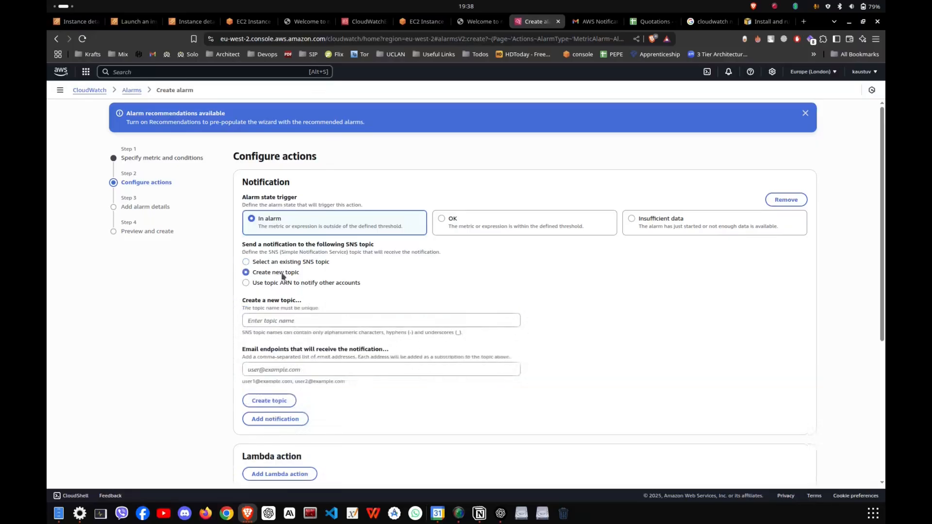
left_click(293, 320)
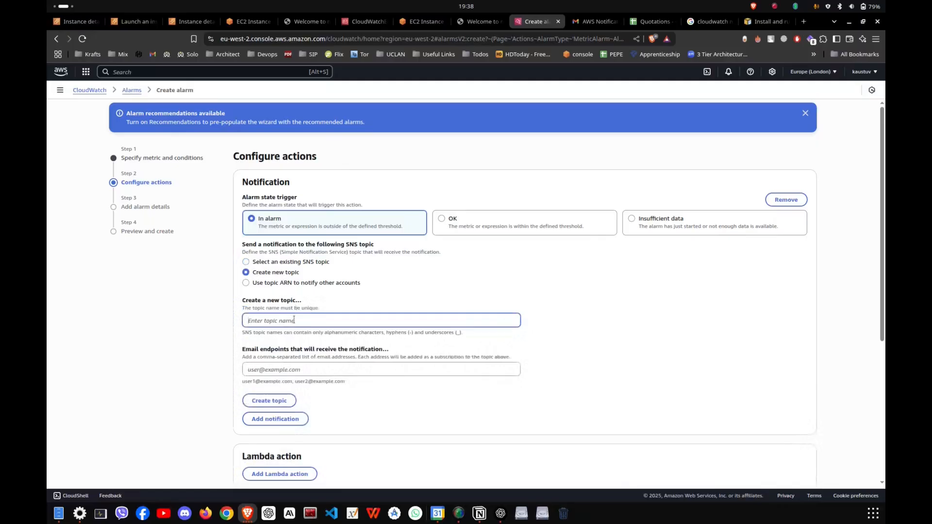
type("cpu utilization overload")
left_click(342, 369)
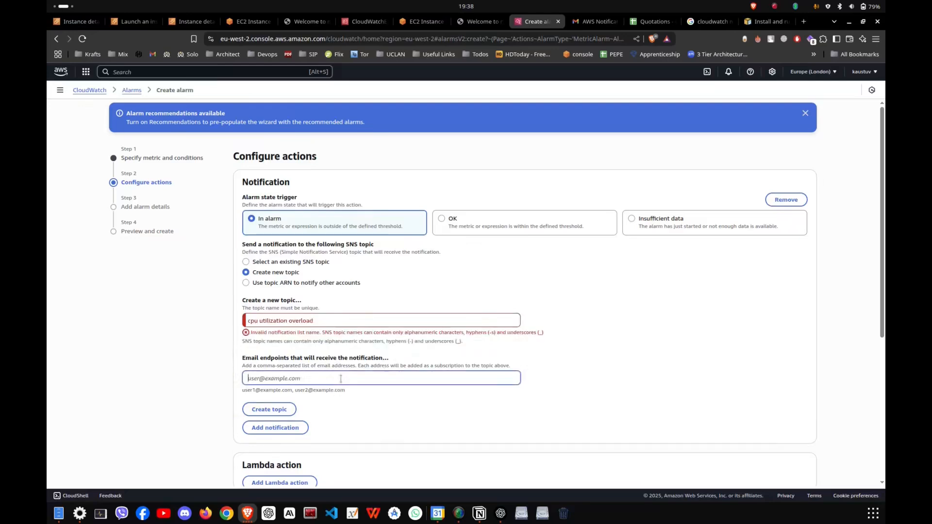
left_click(375, 320)
key("BackSpace")
type("_")
key("ctrl+Left")
key("BackSpace")
type("_")
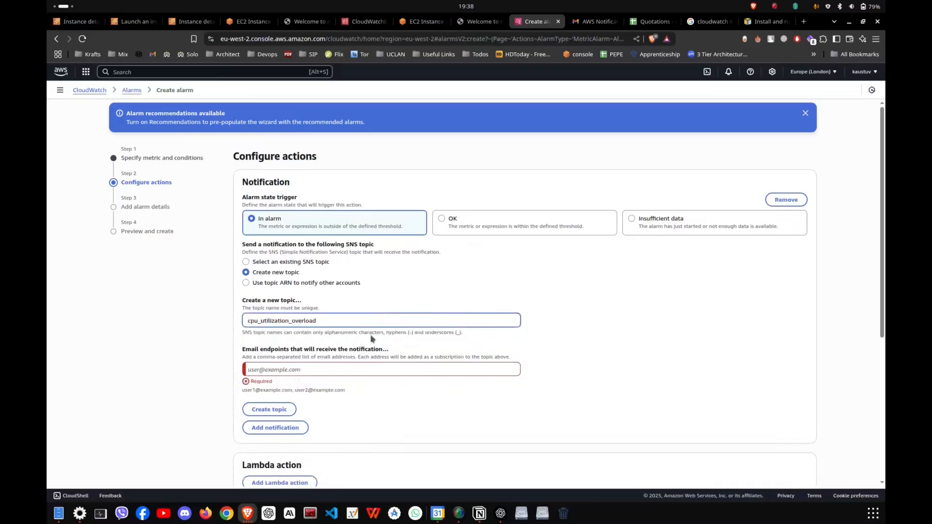
Enter the recipient's e-mail address as the notification endpoint and create the SNS topic.
left_click(380, 370)
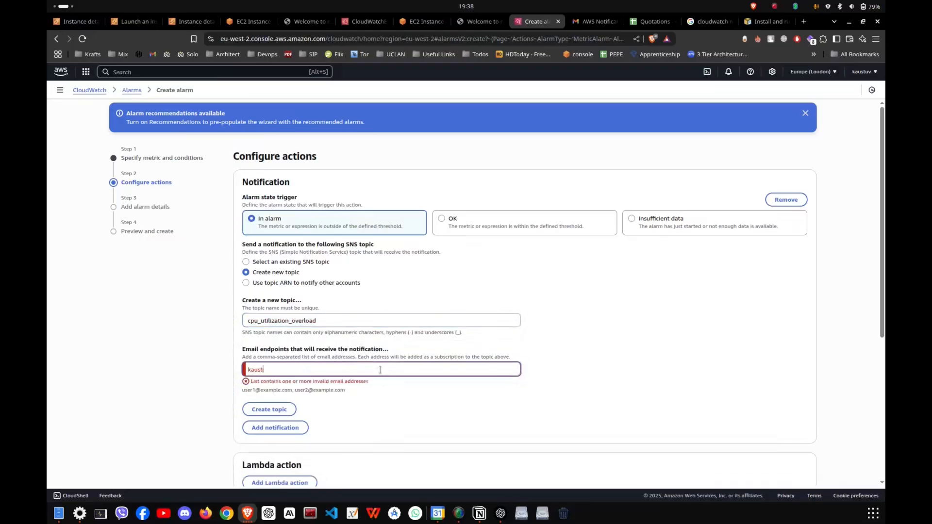
scroll(425, 340, "down", 2)
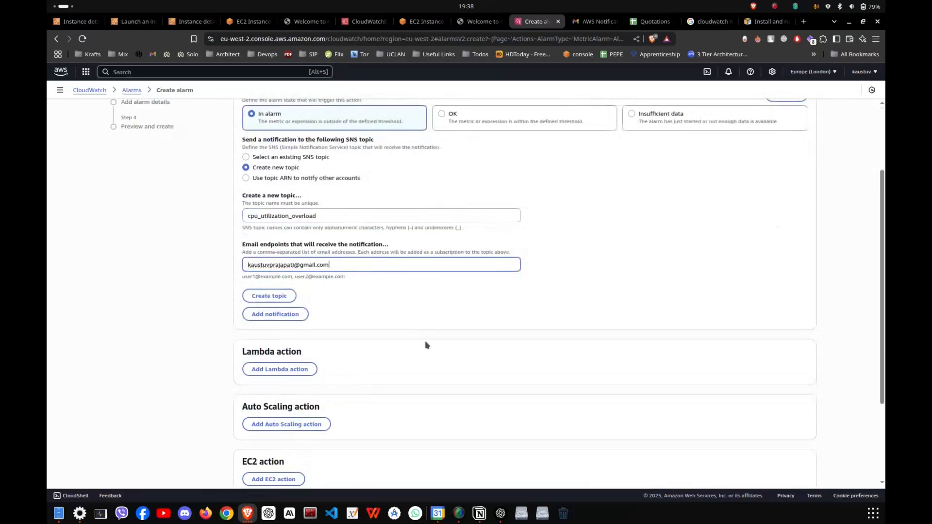
left_click(281, 294)
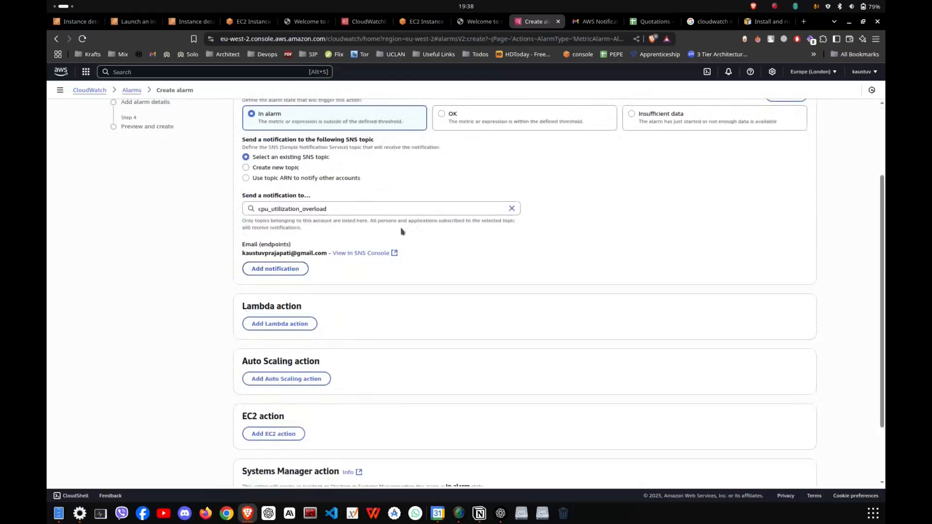
Look over the notification settings and the Lambda, Auto Scaling, EC2 and Systems Manager actions available for the alarm.
scroll(346, 275, "down", 2)
scroll(345, 273, "up", 4)
scroll(338, 273, "down", 1)
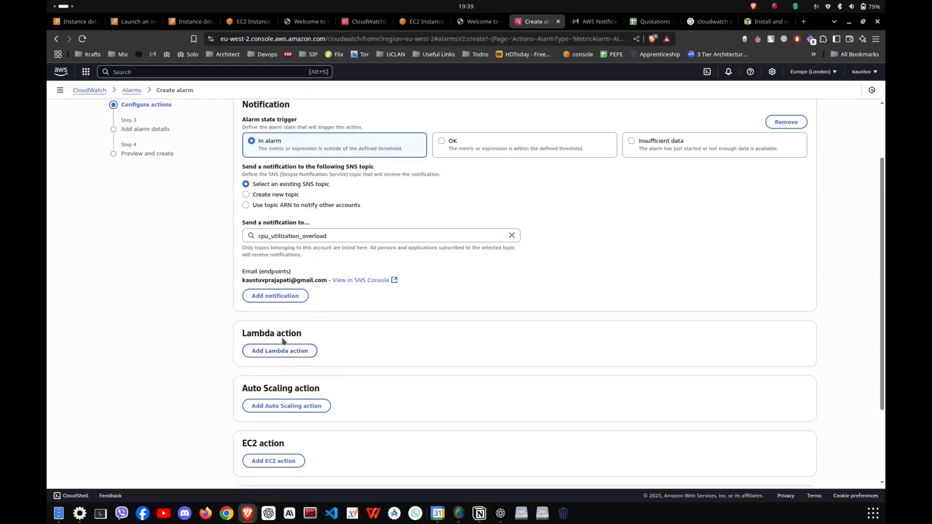
scroll(291, 346, "down", 1)
scroll(290, 347, "down", 2)
scroll(304, 296, "up", 5)
scroll(314, 243, "down", 2)
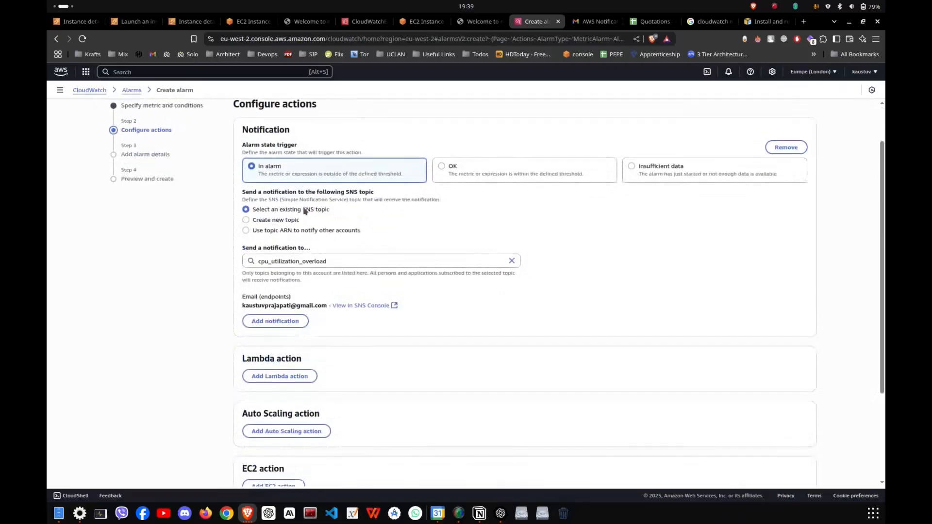
scroll(316, 294, "down", 4)
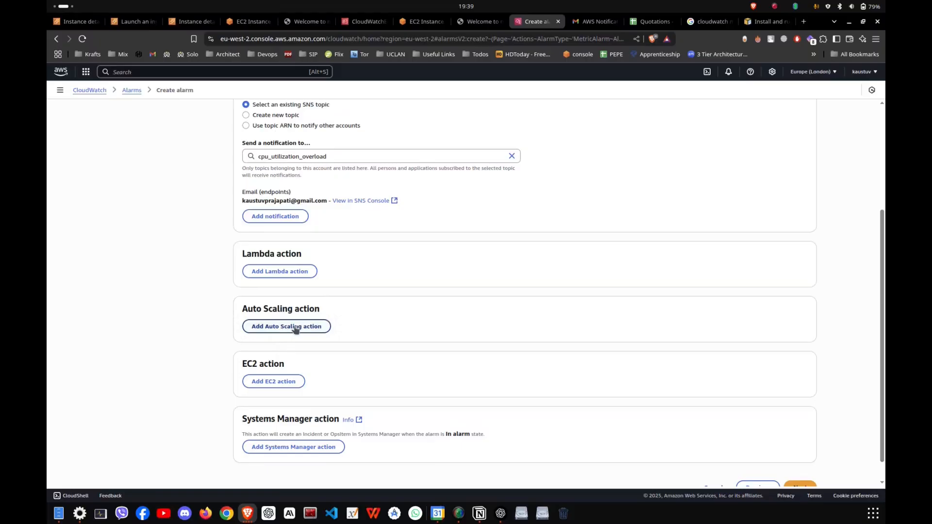
scroll(289, 257, "up", 4)
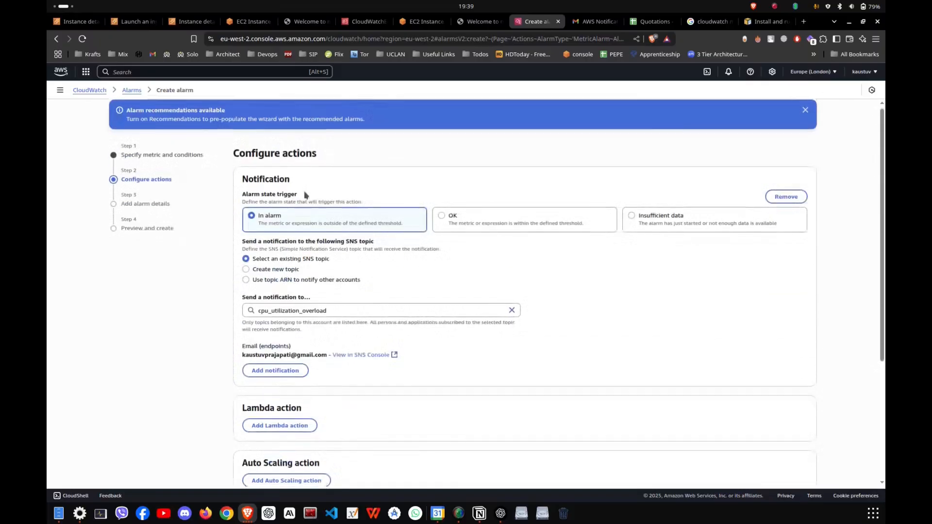
scroll(291, 357, "down", 5)
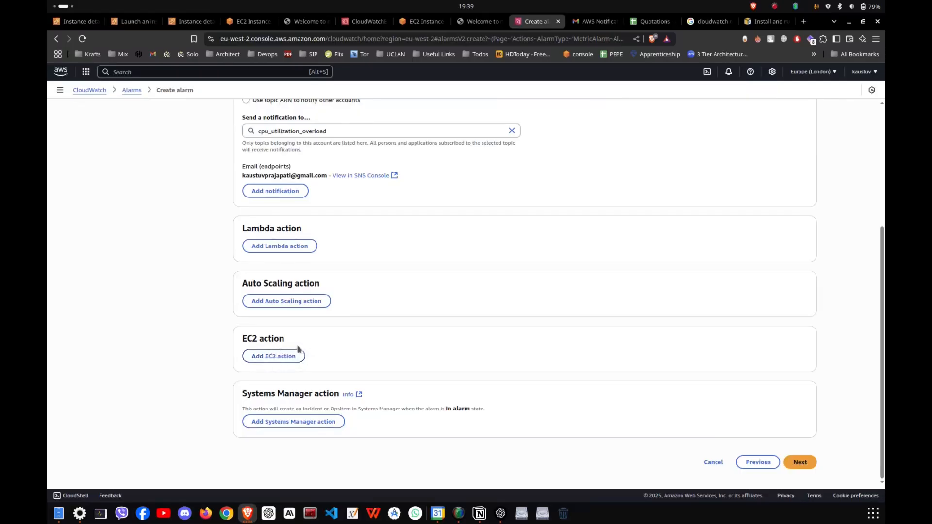
scroll(496, 329, "up", 3)
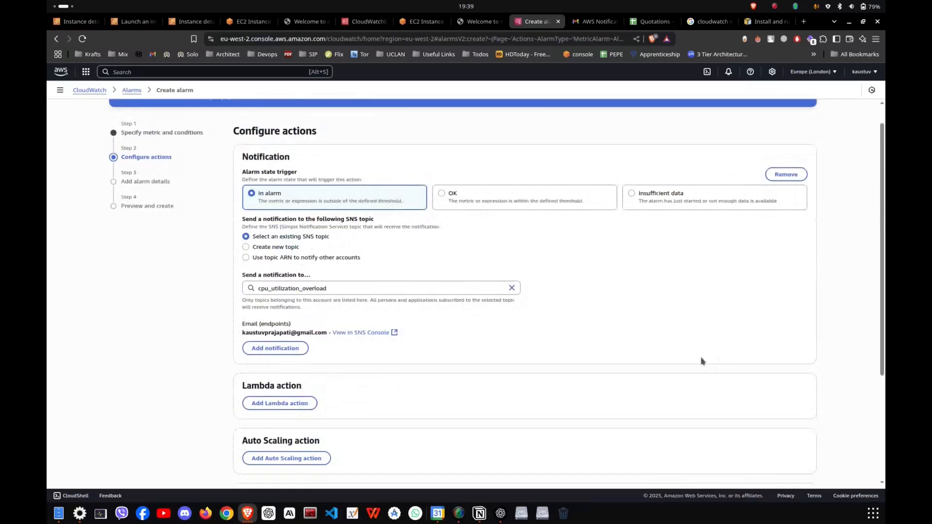
scroll(771, 291, "down", 3)
Proceed to the alarm details, name the alarm "Overload of CPU more than 5 %" and fill its description with placeholder text asdfasdgasdkjfhsaldjflasjdlajsldfjlaksdf.
left_click(788, 468)
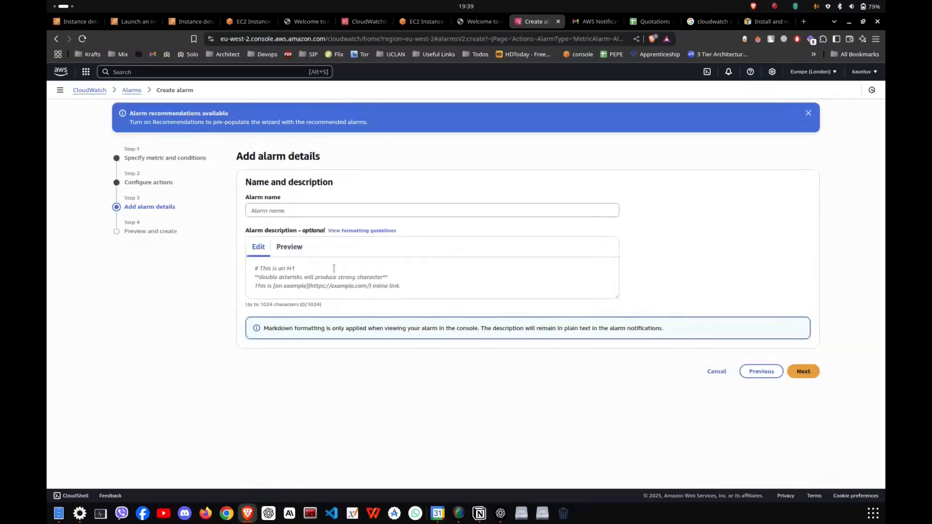
left_click(291, 211)
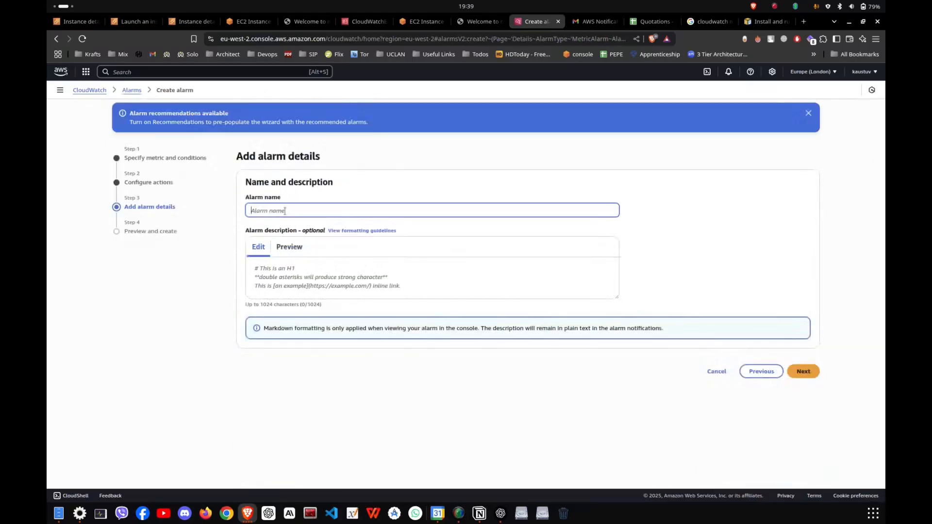
type("c")
left_click(299, 297)
type("asdf")
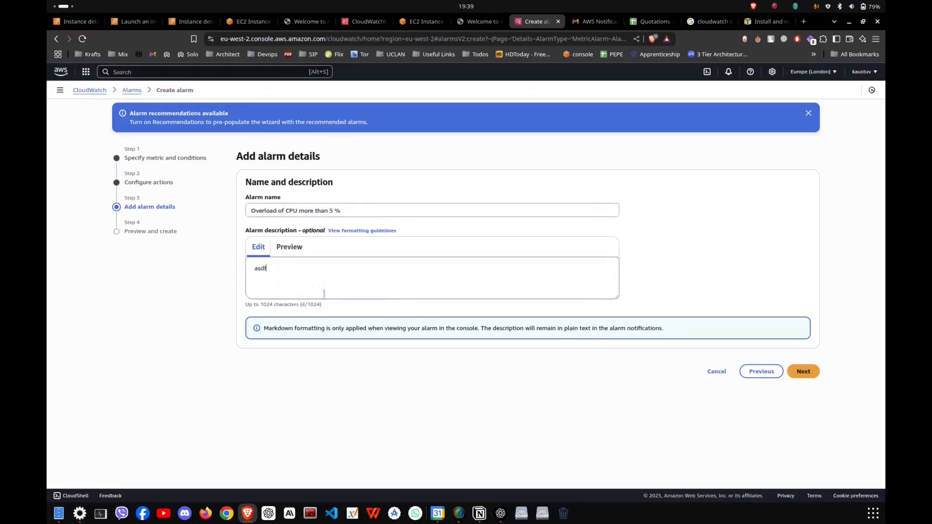
type("asdgasdkjfhsaldjflasjdlajsldfjlaksdf")
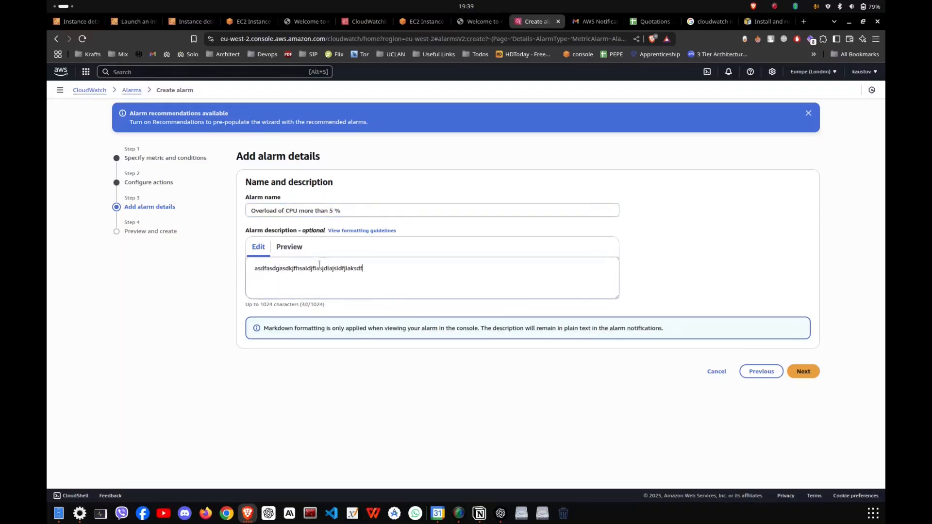
Proceed to the preview, review the alarm's settings and create the alarm.
left_click(805, 371)
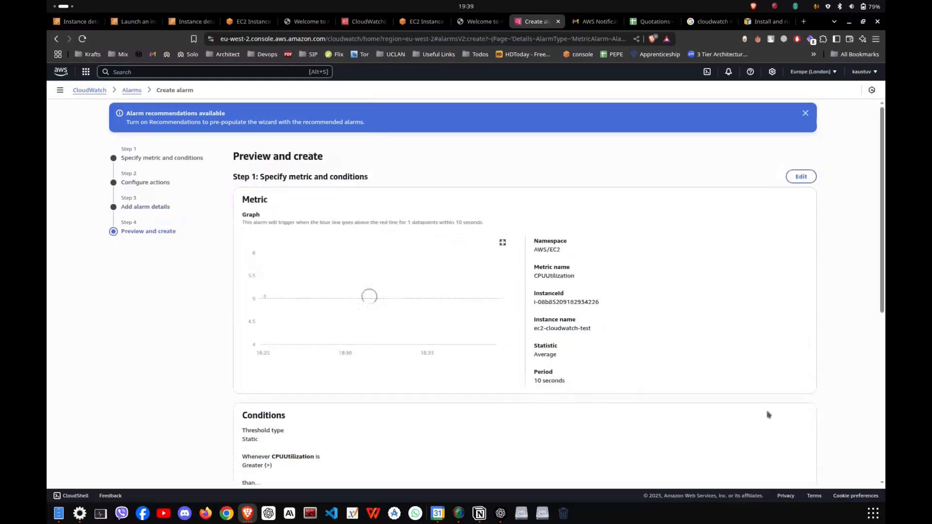
scroll(606, 289, "down", 6)
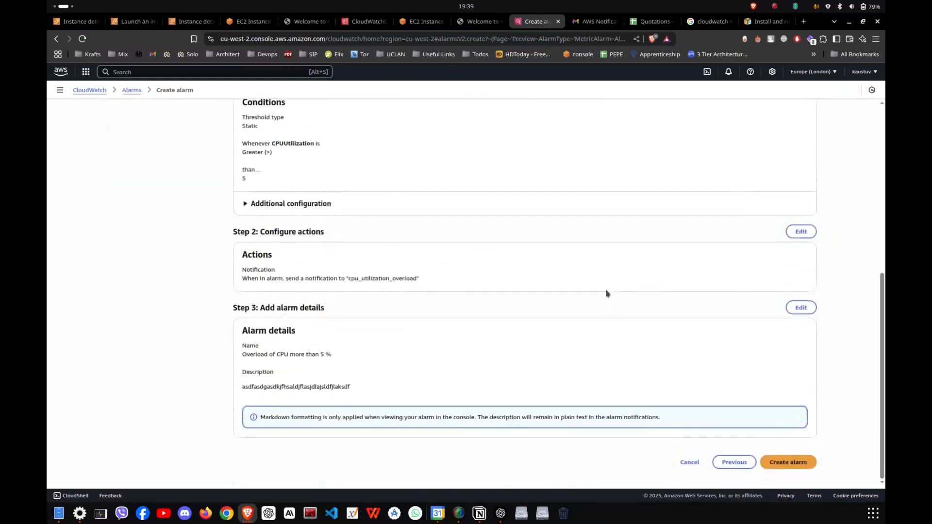
left_click(788, 460)
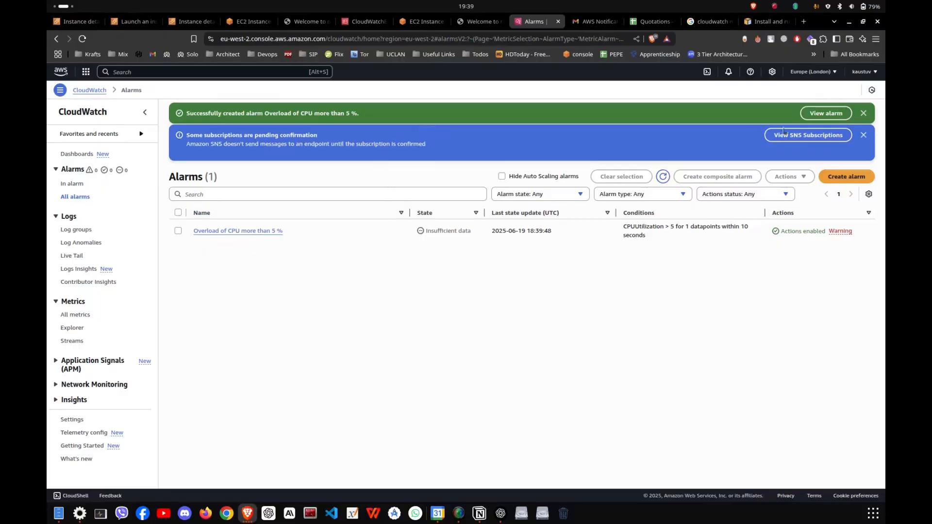
Switch to Gmail, refresh the inbox, open the AWS subscription confirmation conversation and confirm the subscription to Default_CloudWatch_Alarms_Topic.
left_click(595, 21)
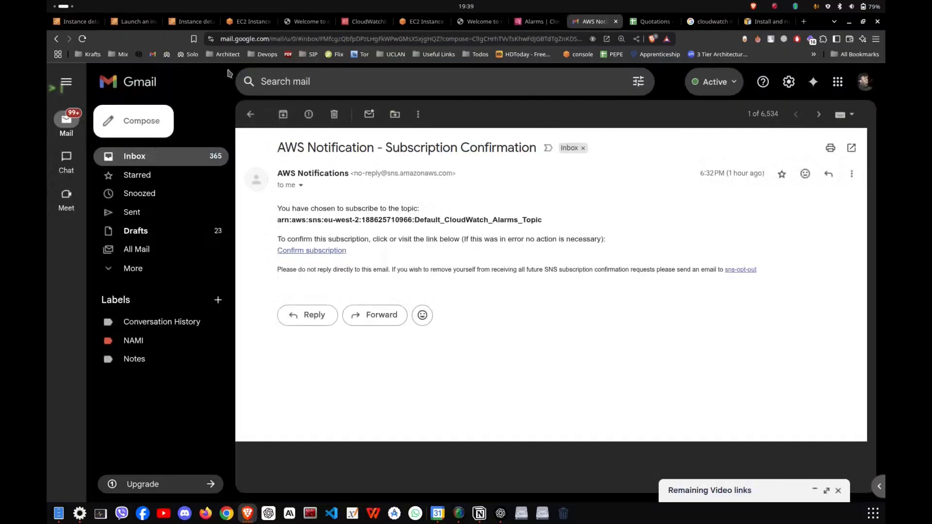
left_click(252, 114)
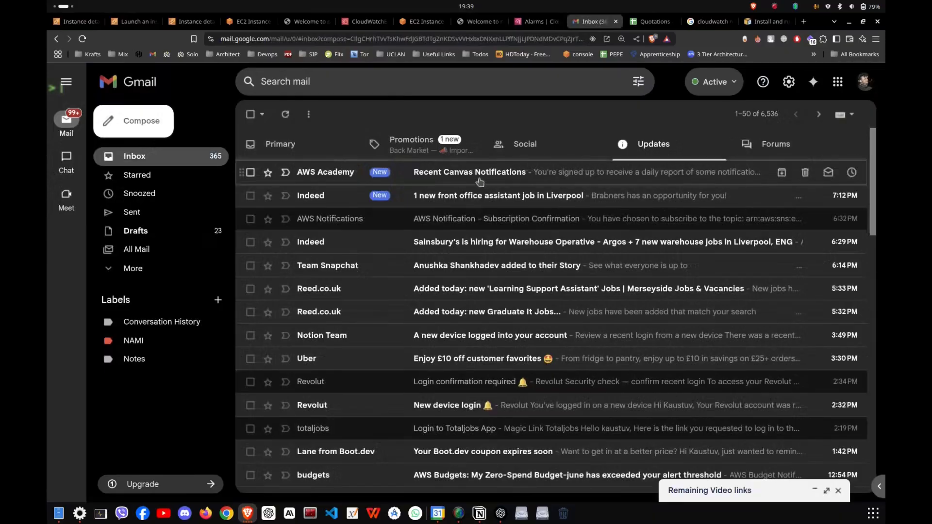
left_click(286, 115)
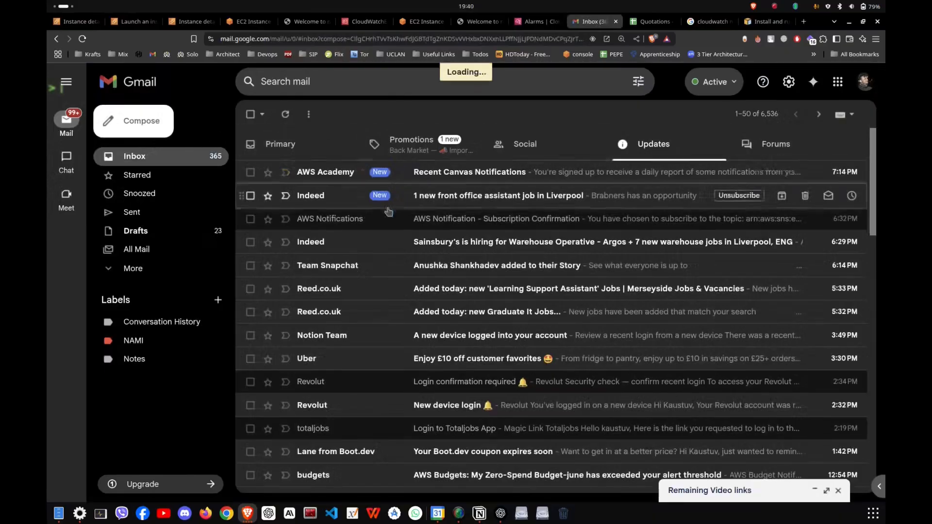
left_click(344, 171)
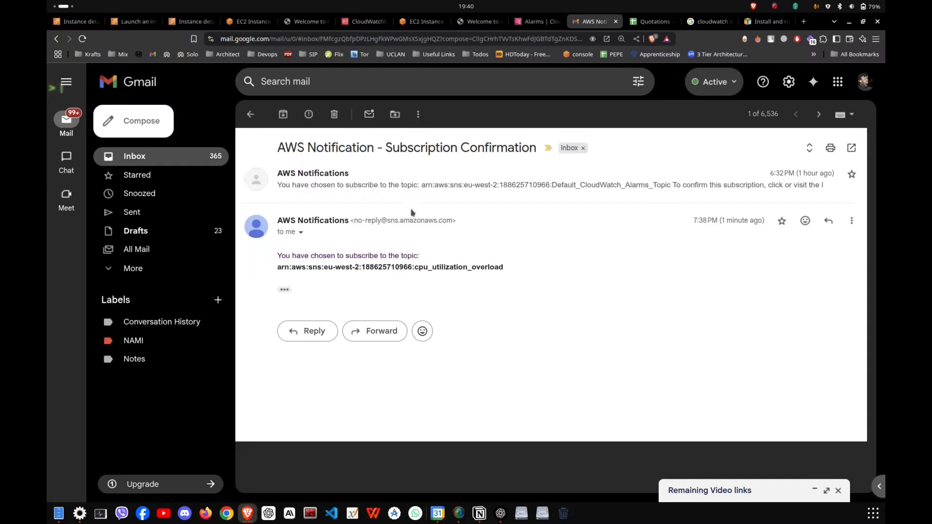
left_click(421, 190)
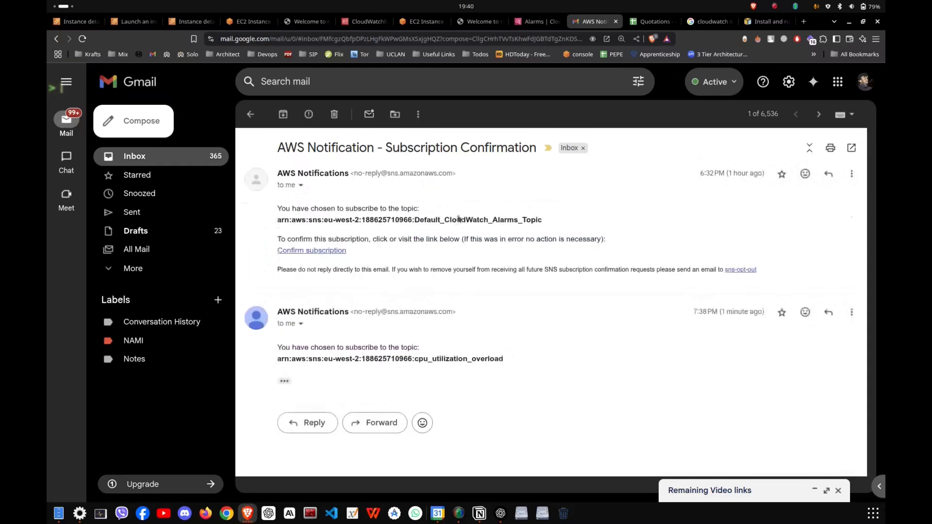
left_click(336, 251)
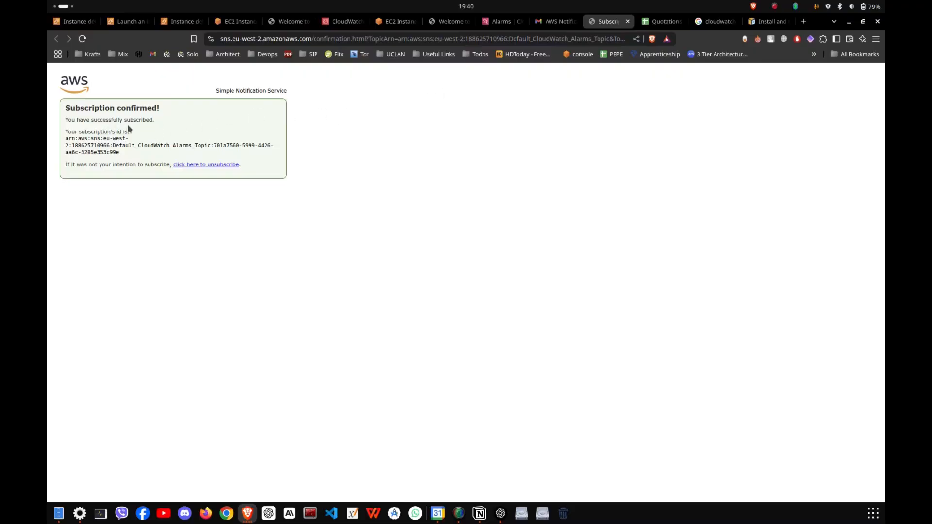
left_click_drag(129, 128, 138, 144)
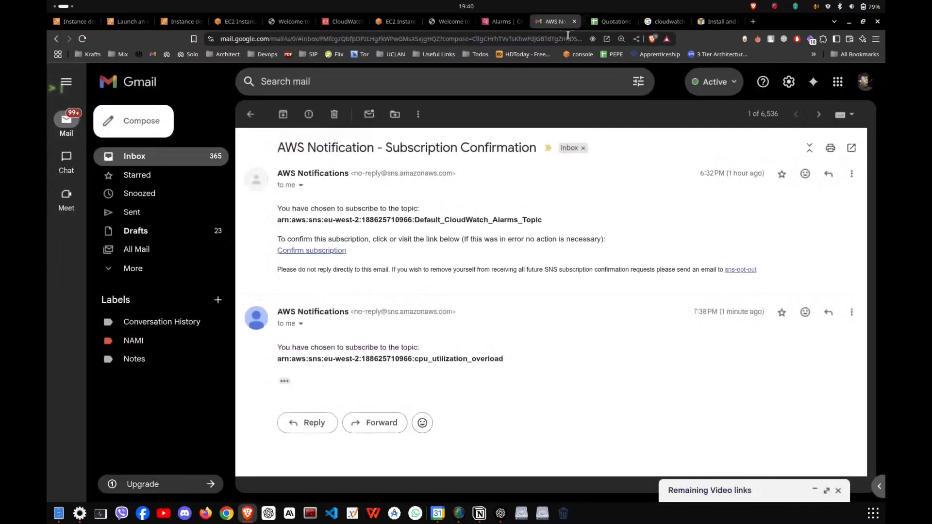
left_click(628, 21)
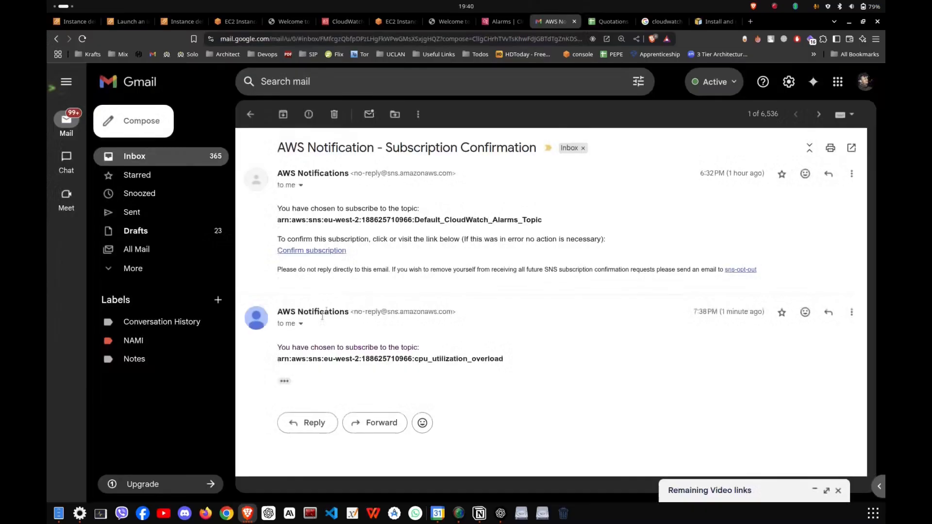
Expand the newer AWS message, confirm the subscription to the cpu_utilization_overload topic and close the confirmation page.
left_click(284, 381)
scroll(441, 346, "down", 2)
left_click(312, 366)
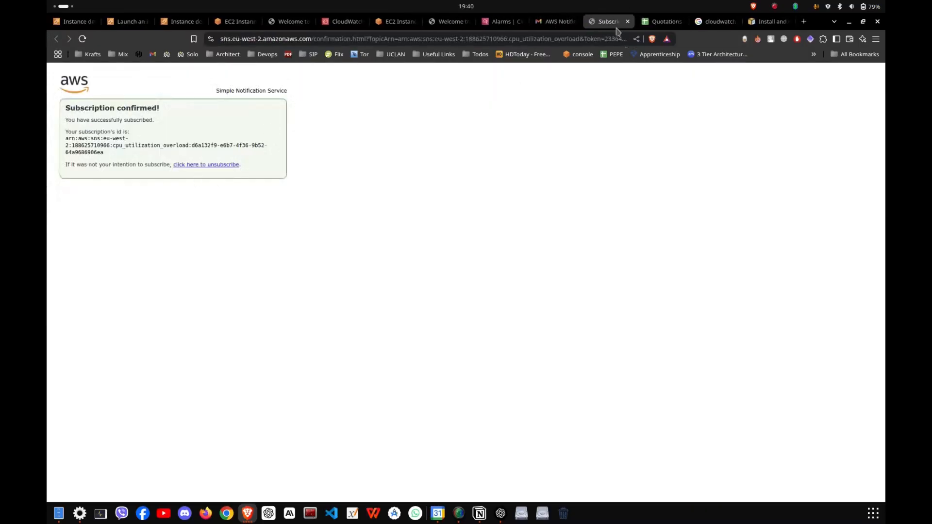
left_click(628, 21)
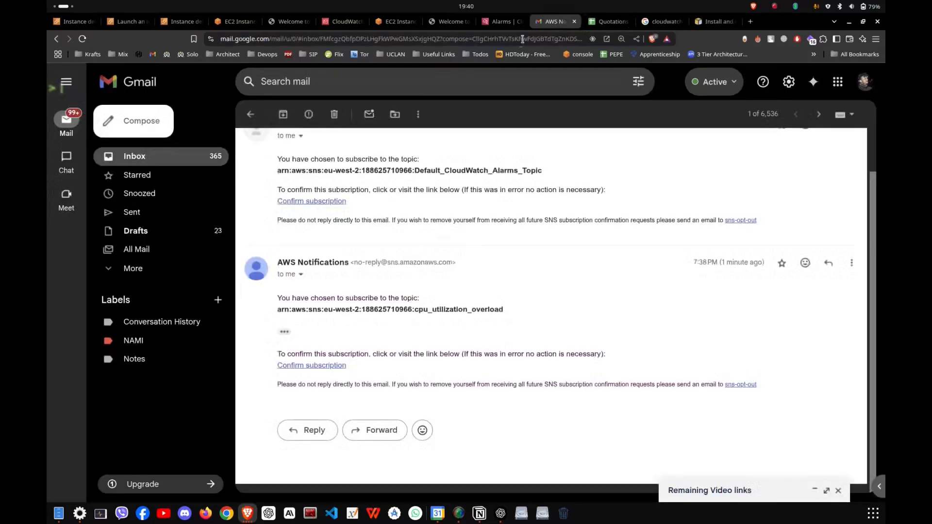
Return to the CloudWatch alarms list, refresh it and check the new alarm's conditions and action status.
left_click(503, 28)
left_click(663, 177)
left_click_drag(671, 228, 690, 237)
left_click(687, 234)
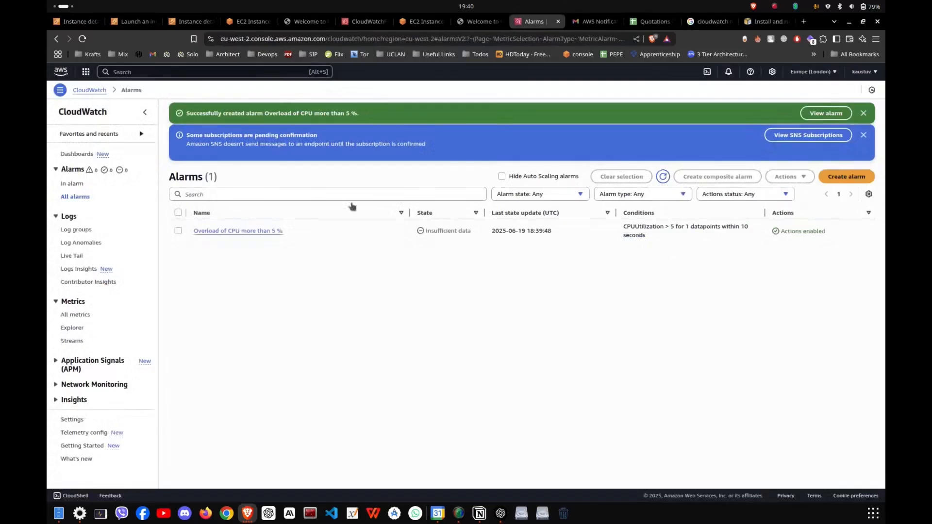
Go back to the EC2 instance's monitoring page, refresh the metrics and inspect the CPU utilization graph.
left_click(311, 22)
left_click(360, 23)
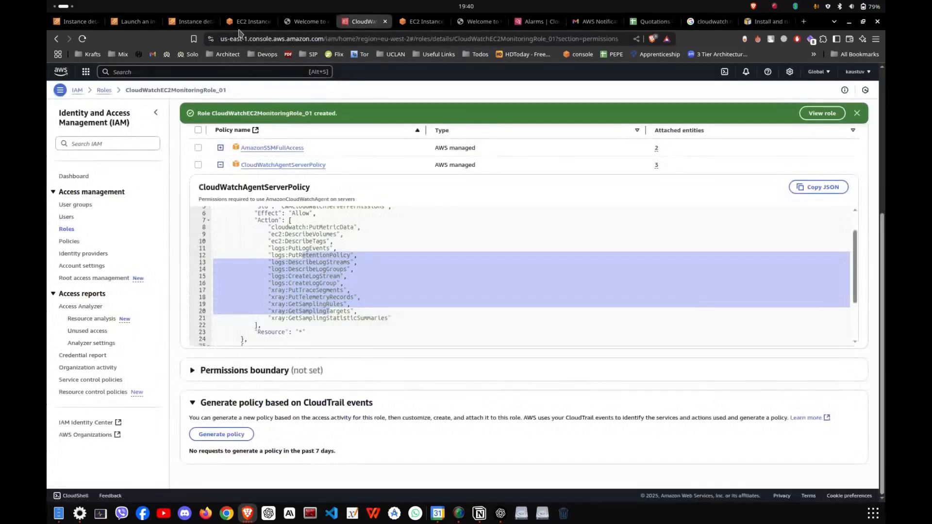
left_click(246, 21)
left_click(189, 21)
scroll(477, 328, "down", 4)
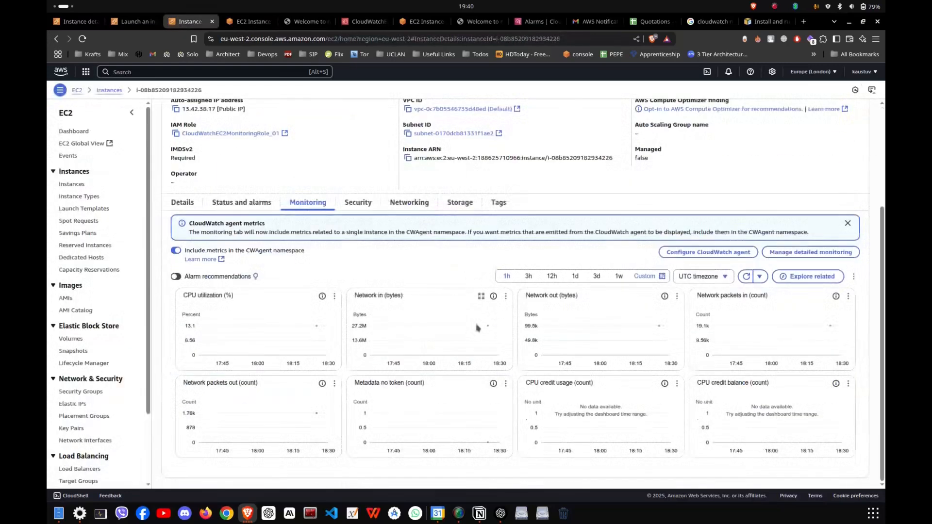
left_click(747, 276)
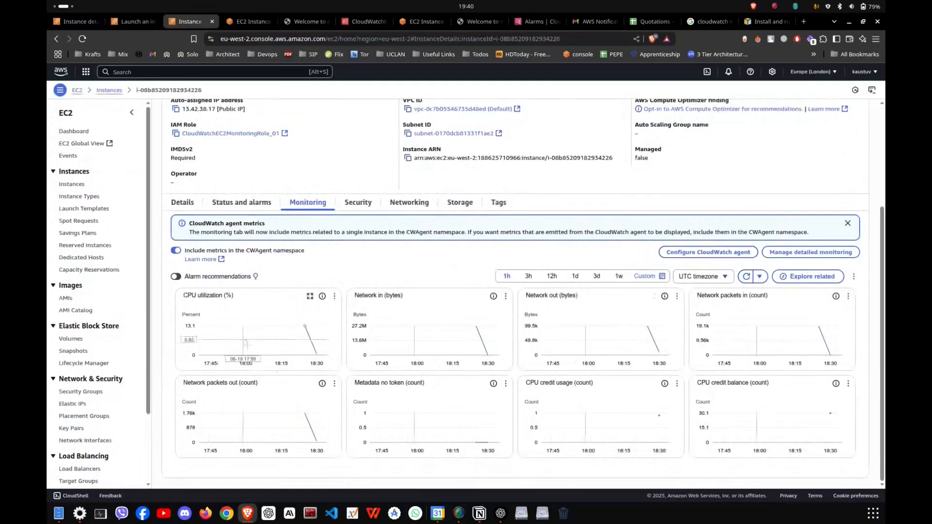
mouse_move(317, 357)
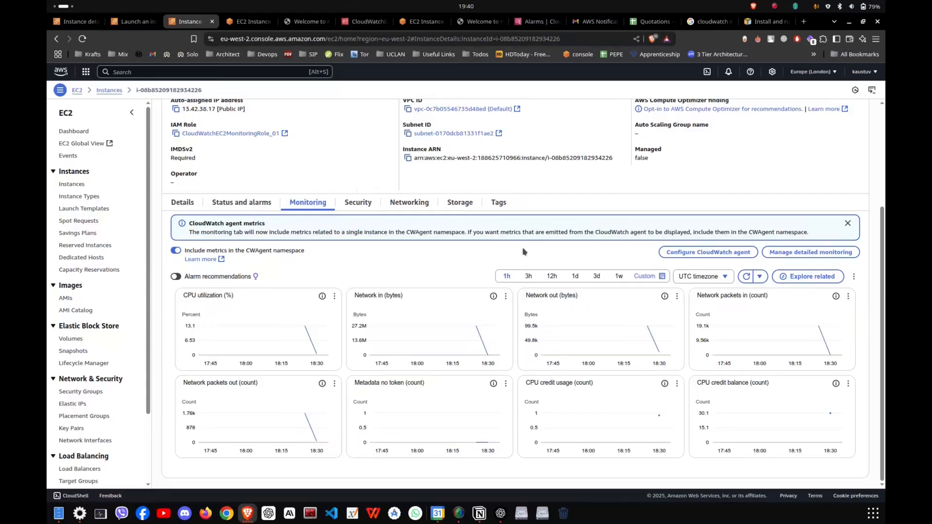
Switch to the CloudWatch Metrics Lab notes in Notion and read through the lab steps up to the stress test instructions.
key("alt+Tab")
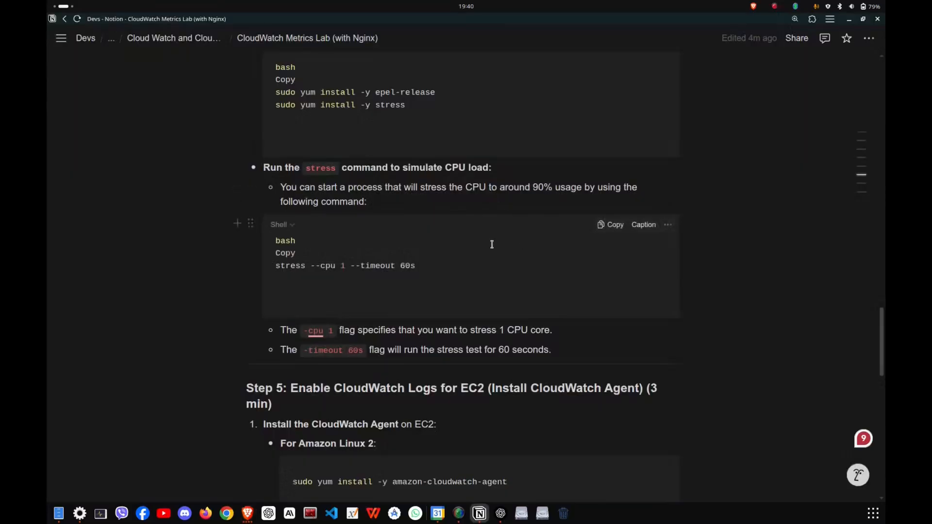
scroll(491, 243, "down", 8)
scroll(505, 397, "up", 20)
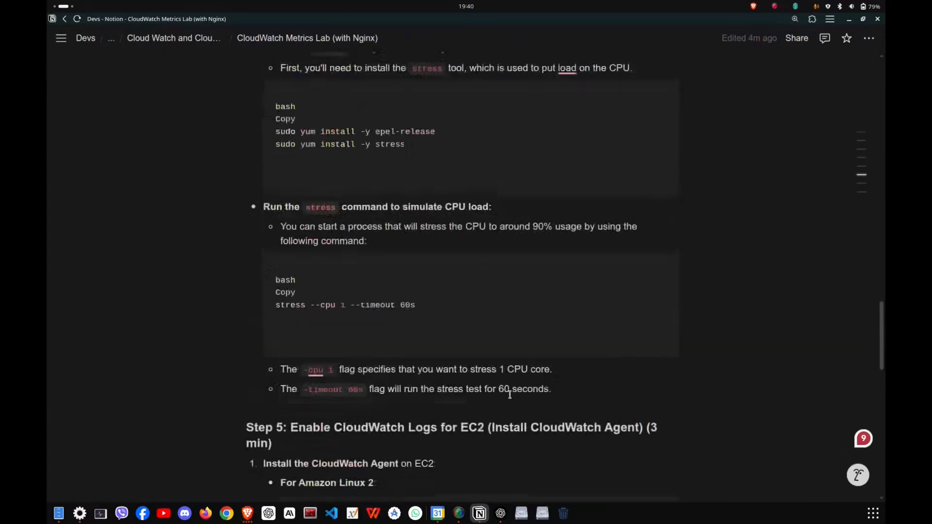
scroll(513, 393, "up", 9)
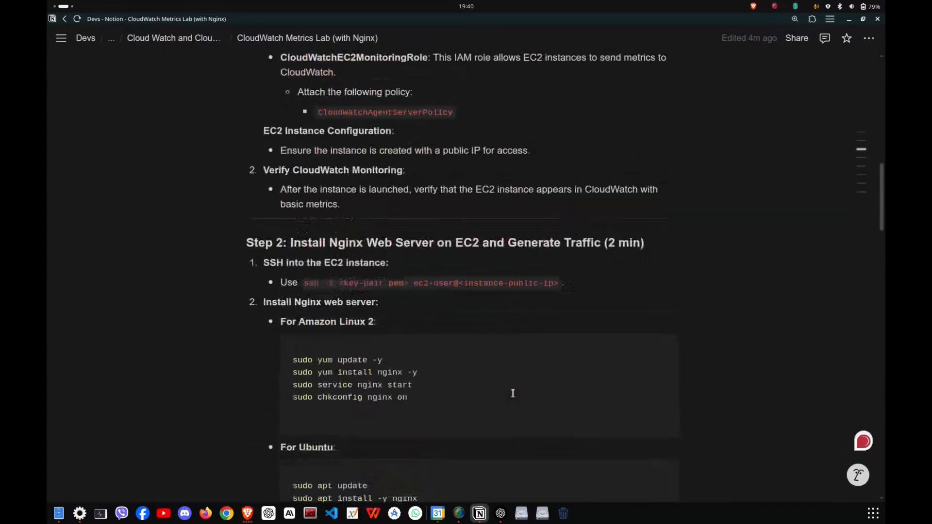
scroll(512, 392, "down", 12)
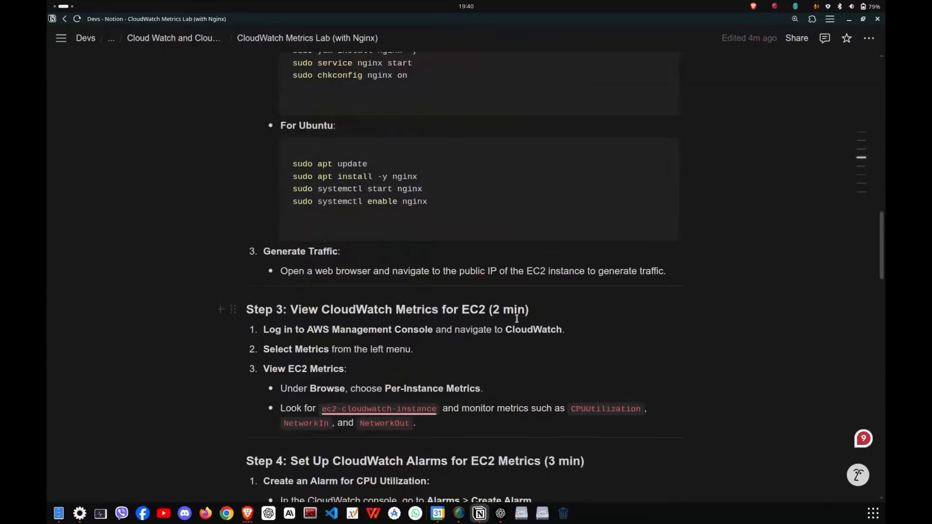
scroll(518, 313, "up", 5)
scroll(525, 319, "down", 7)
scroll(527, 318, "down", 6)
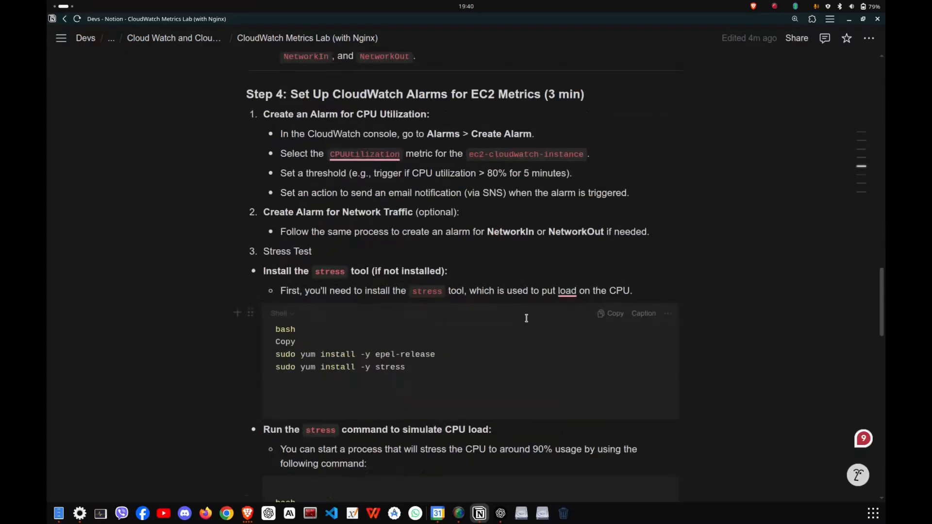
scroll(421, 290, "down", 2)
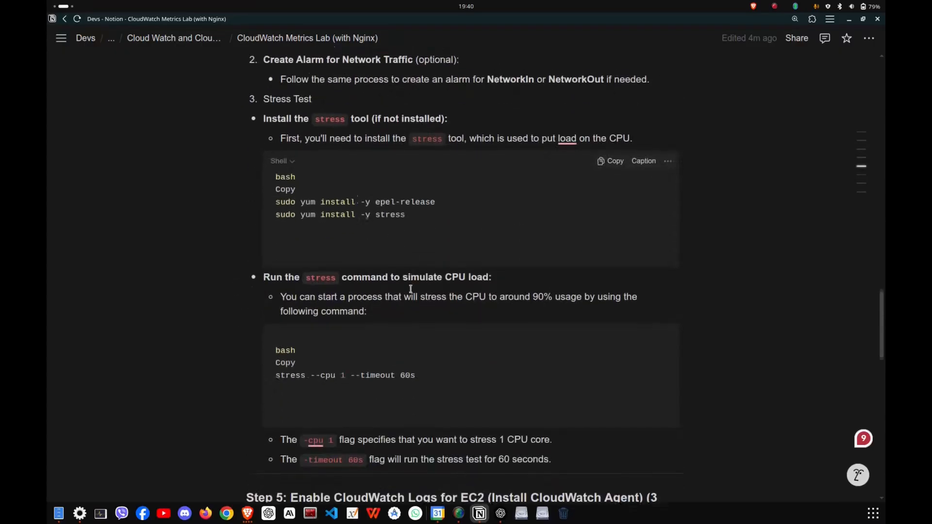
scroll(419, 288, "down", 1)
Copy the command sudo yum install -y stress from the notes and bring up the ec2-cloudwatch-test instance's terminal session in the browser.
left_click_drag(406, 210, 265, 216)
right_click(276, 216)
left_click(453, 235)
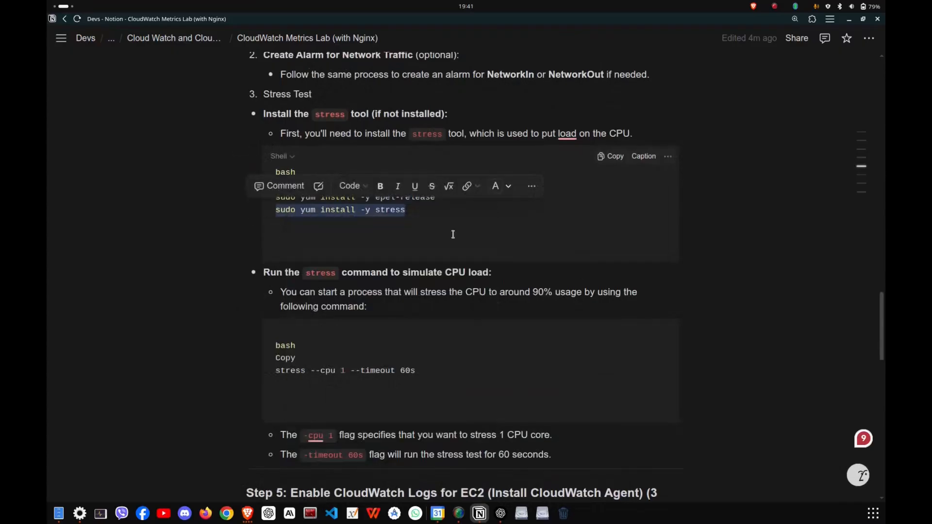
key("alt+Tab")
left_click(305, 22)
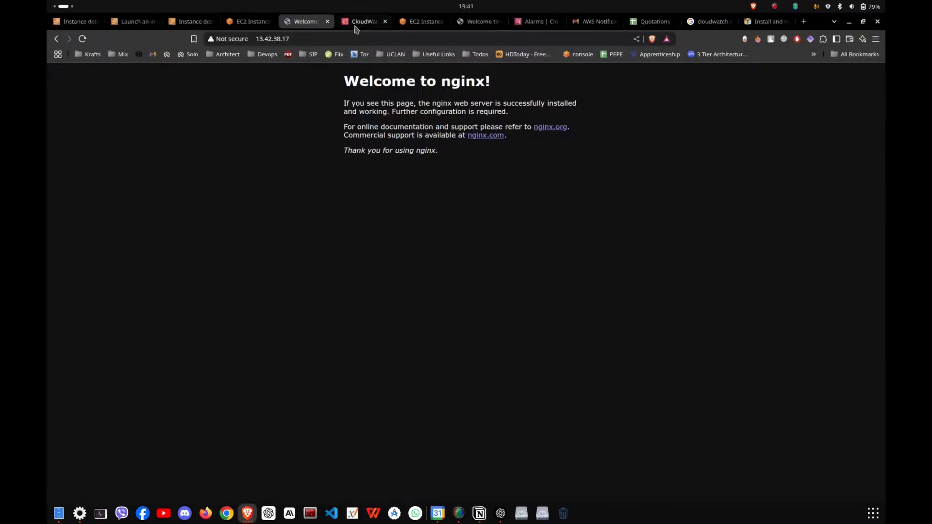
left_click(415, 21)
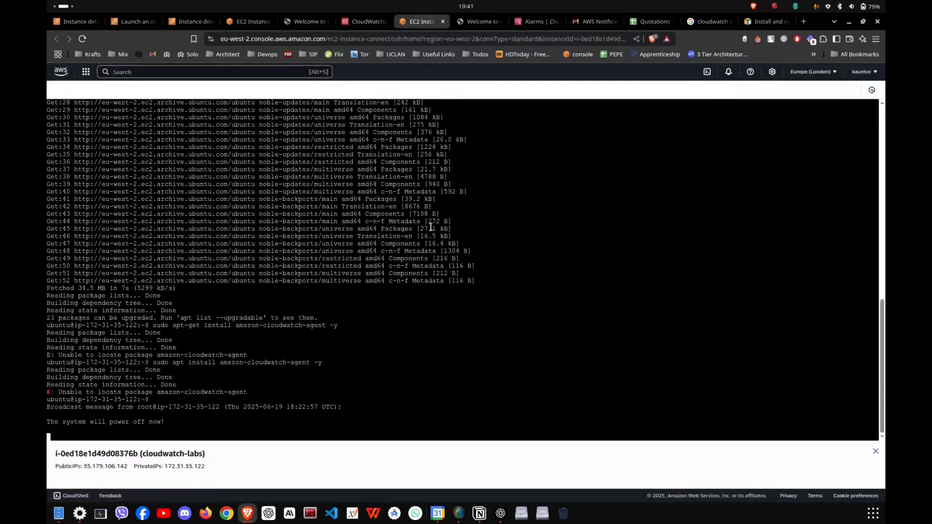
scroll(366, 209, "up", 5)
scroll(361, 229, "down", 5)
left_click(299, 23)
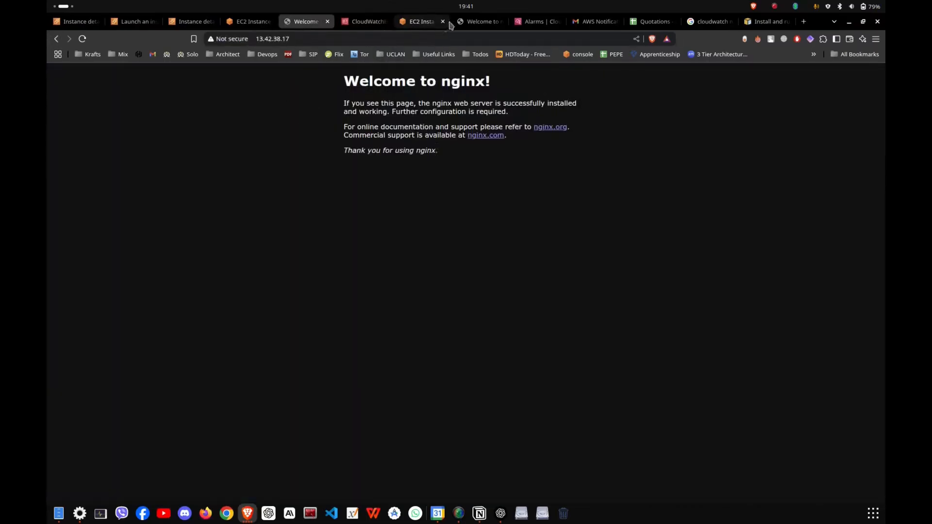
left_click(198, 23)
left_click(246, 24)
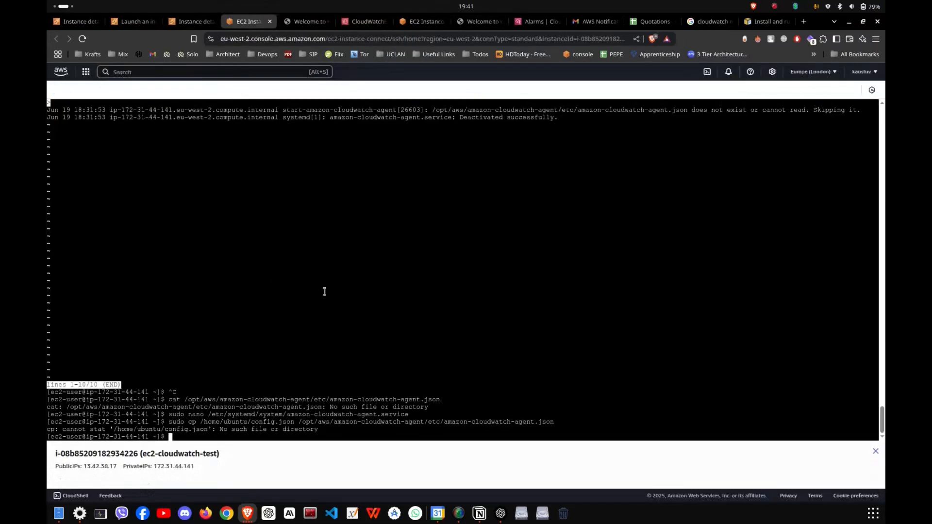
Get a fresh prompt in the instance's terminal and install the stress tool with sudo yum install -y stress.
key("ctrl+c")
key("ctrl+c")
key("ctrl+c")
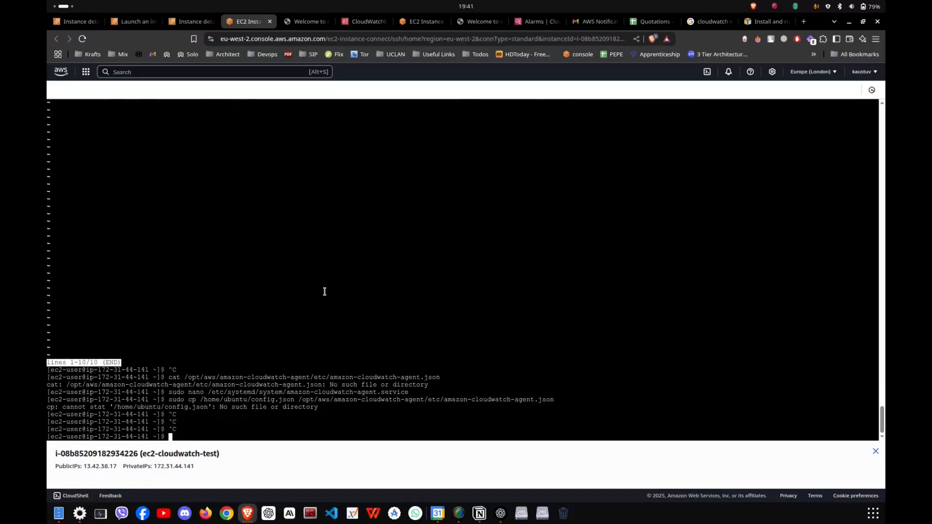
key("ctrl+v")
key("Return")
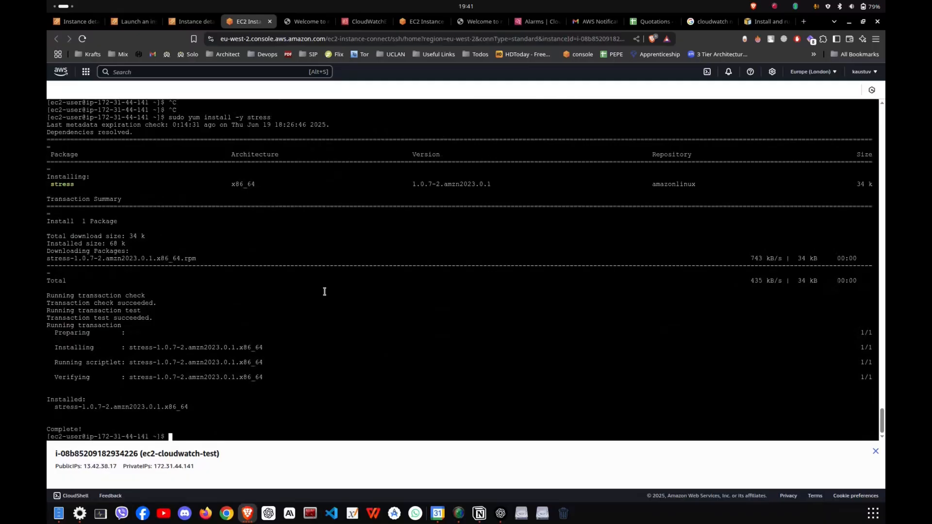
Copy the stress command from the Notion notes into the instance's terminal, adapt it to stress --cpu 3 --timeout 500s and run it.
key("alt+Tab")
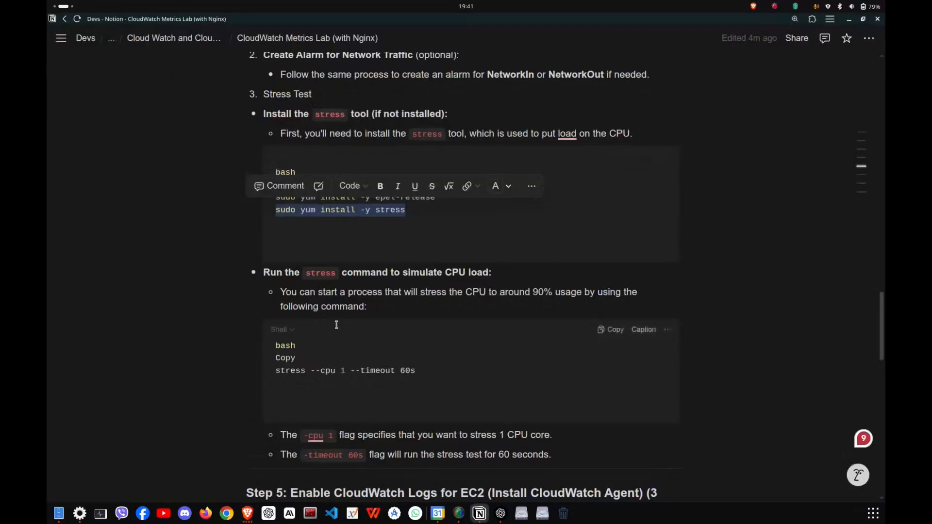
scroll(336, 325, "down", 2)
left_click(432, 271)
left_click_drag(432, 271, 247, 265)
key("alt+Tab")
key("ctrl+v")
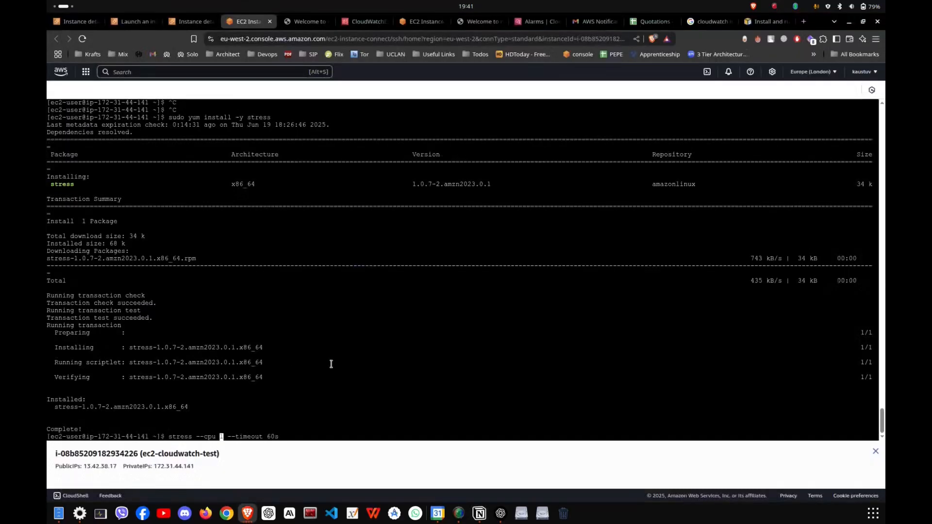
type("3")
key("Return")
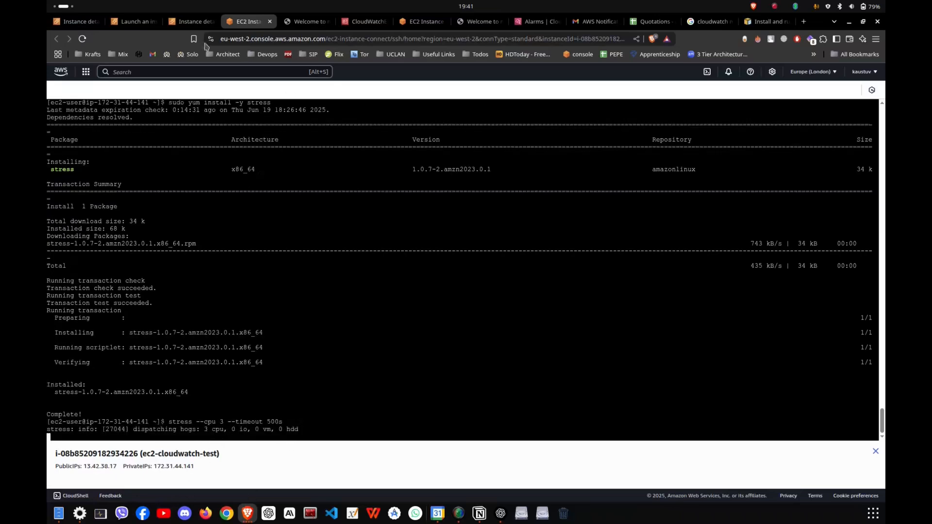
Refresh the instance's monitoring metrics, set their relative time range to 1 minute and check the CPU utilization graph again.
left_click(191, 21)
left_click(746, 279)
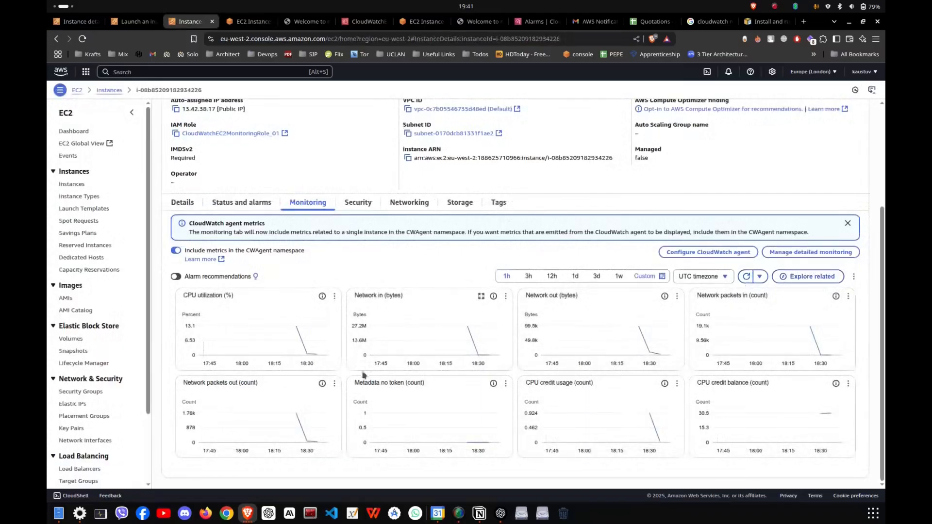
left_click(743, 278)
left_click(638, 277)
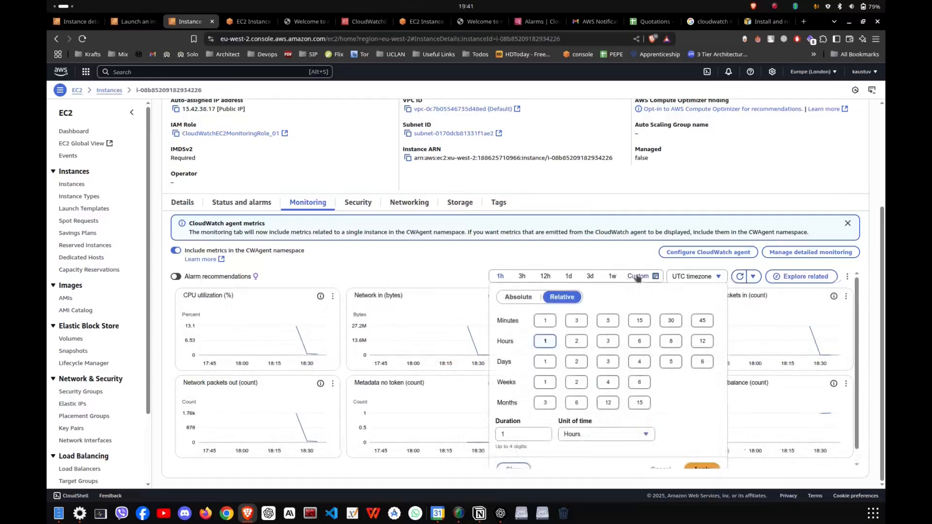
left_click(544, 323)
left_click(745, 281)
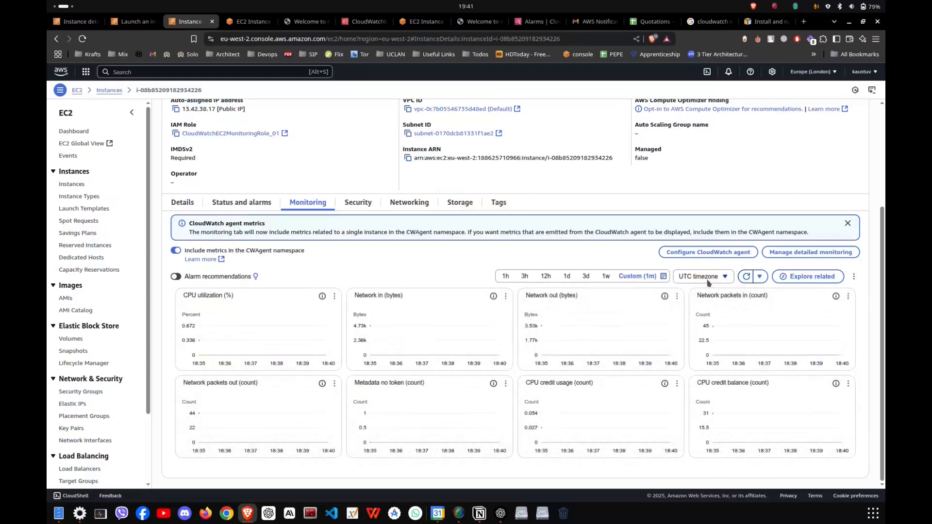
left_click(746, 276)
left_click(368, 21)
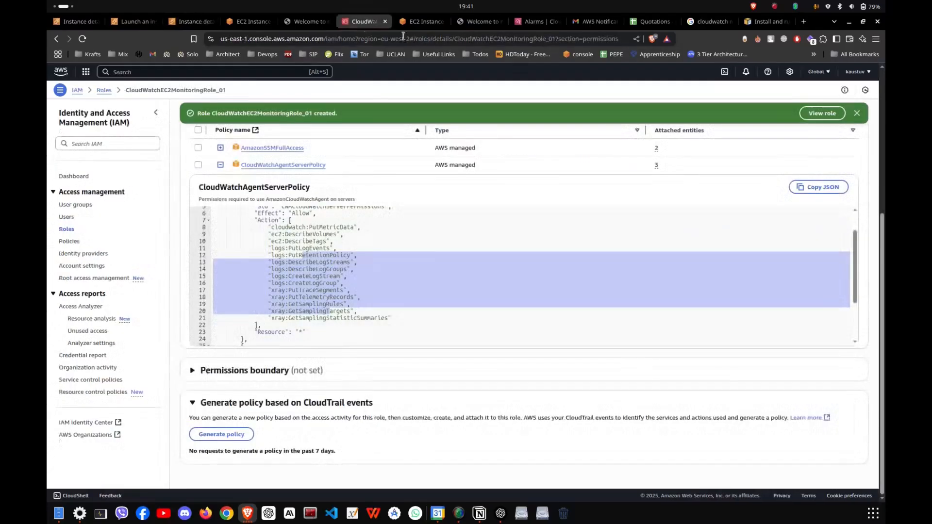
Switch to the CloudWatch alarms list and refresh it to check the CPU overload alarm's state.
left_click(418, 23)
left_click(534, 21)
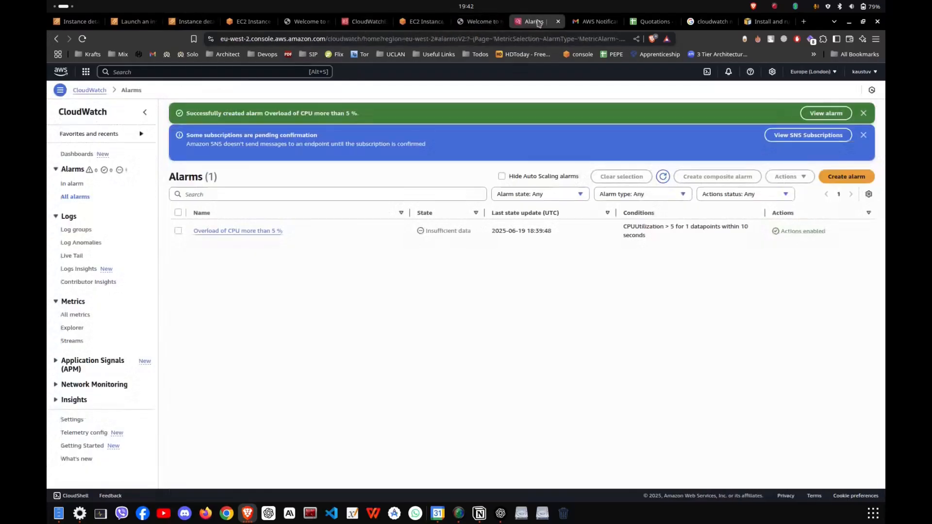
left_click(669, 179)
left_click(670, 179)
left_click(664, 177)
left_click(664, 177)
left_click(668, 179)
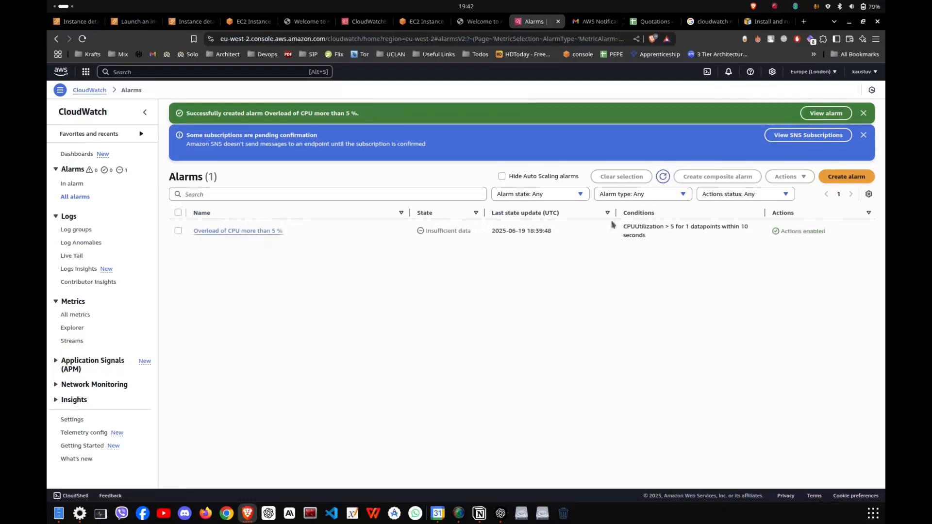
Open the Overload of CPU more than 5 % alarm and review its graph and details.
left_click(271, 231)
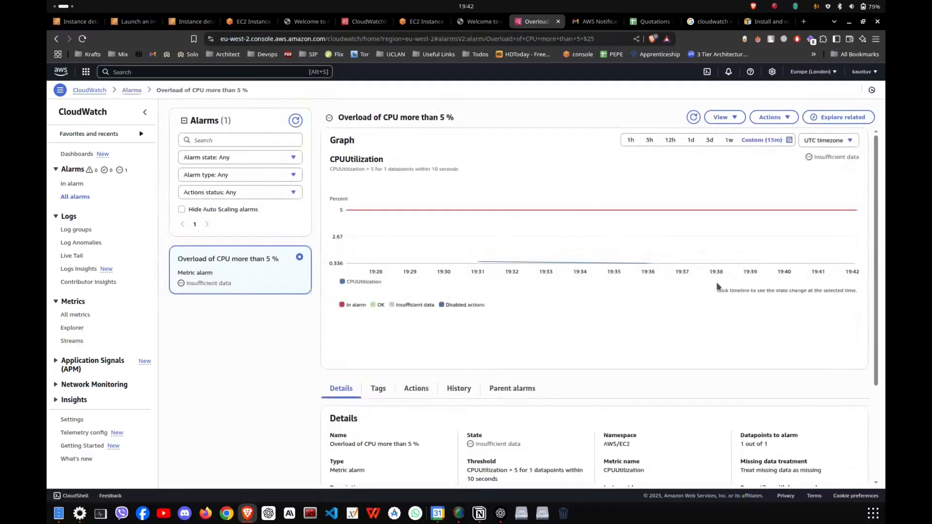
scroll(445, 310, "down", 3)
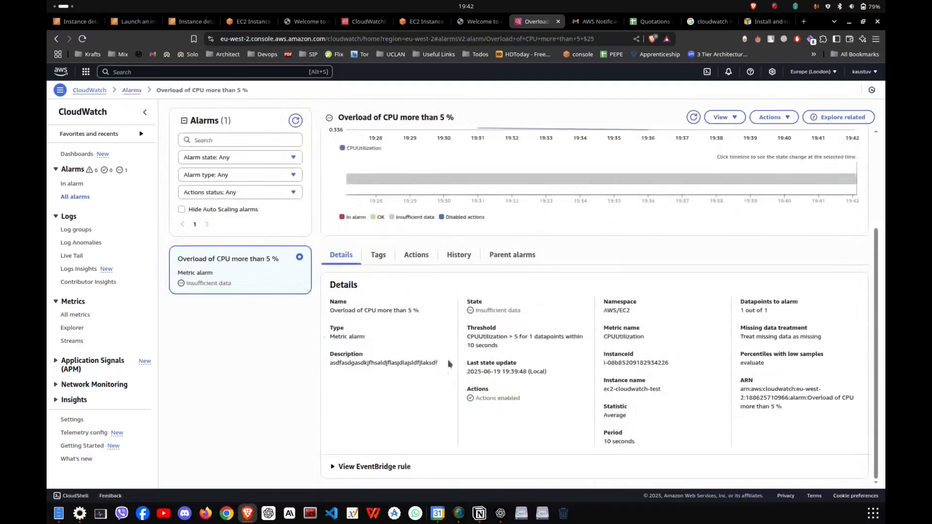
scroll(445, 369, "up", 3)
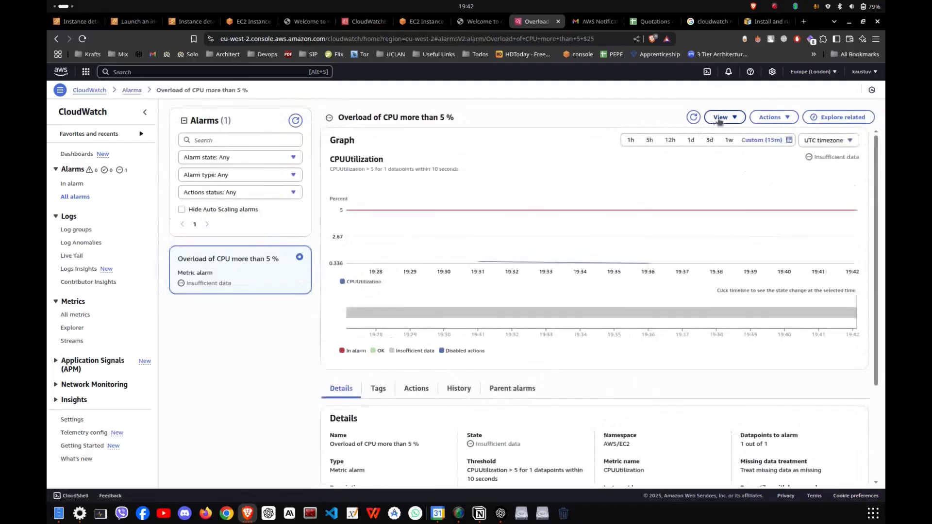
Refresh the alarm page repeatedly, set the CPUUtilization graph's custom time range to 5 minutes and review the alarm again.
left_click(695, 118)
left_click(694, 118)
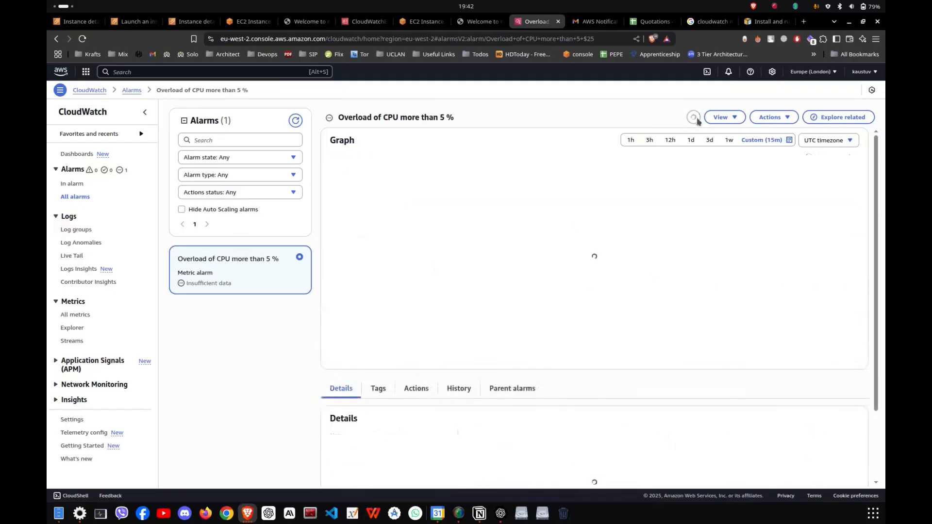
left_click(695, 118)
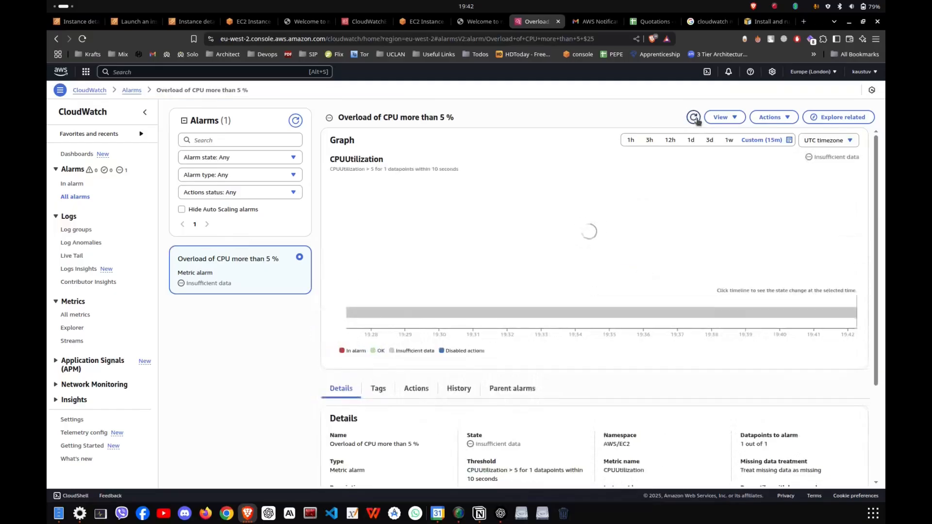
left_click(695, 118)
left_click(694, 118)
left_click(694, 118)
left_click(762, 140)
left_click(673, 186)
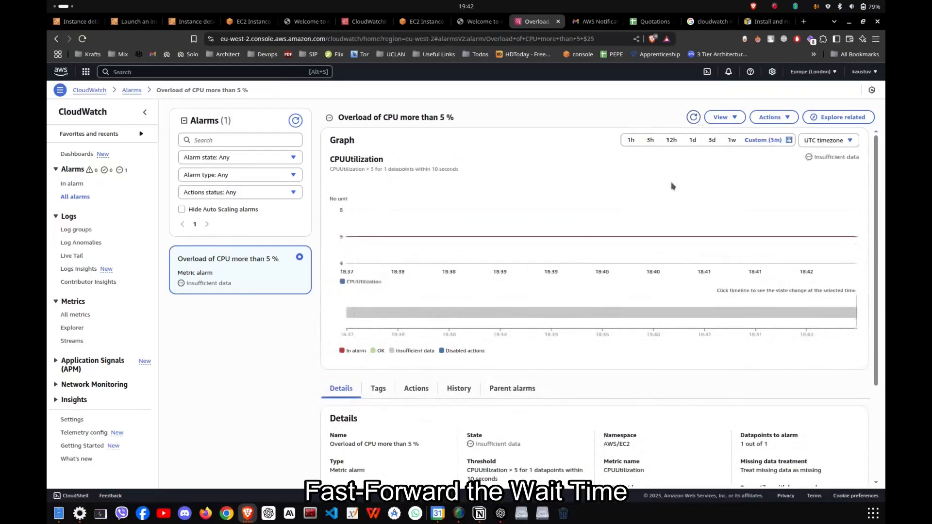
scroll(673, 186, "down", 5)
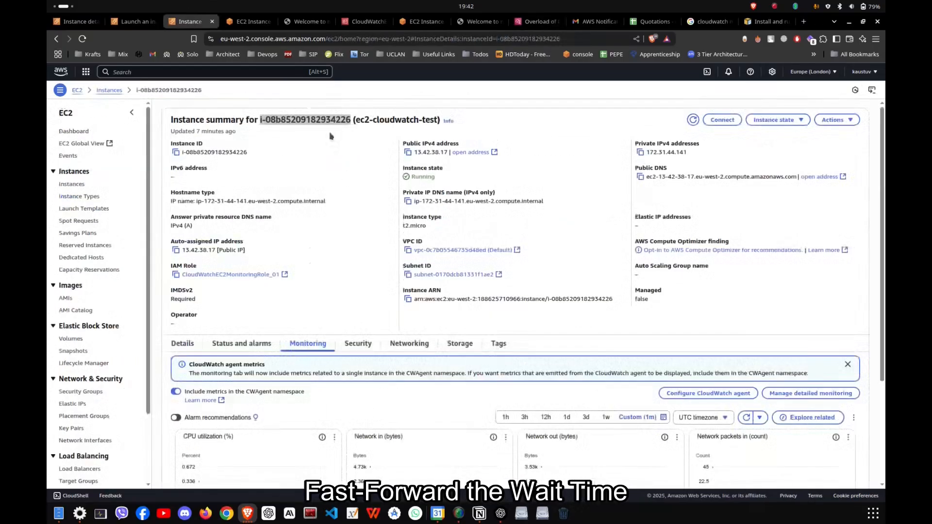
scroll(486, 292, "down", 5)
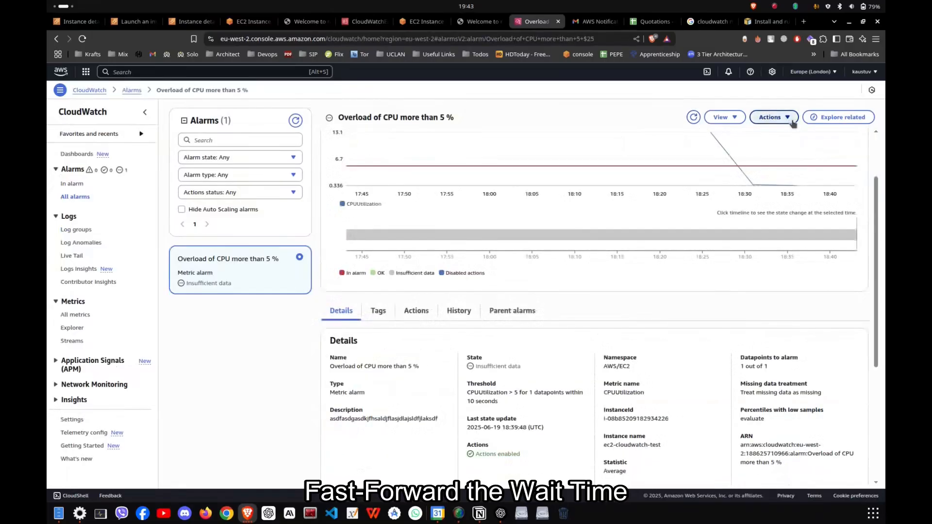
Enable the actions of the Overload of CPU more than 5 % alarm and refresh the alarm.
left_click(774, 117)
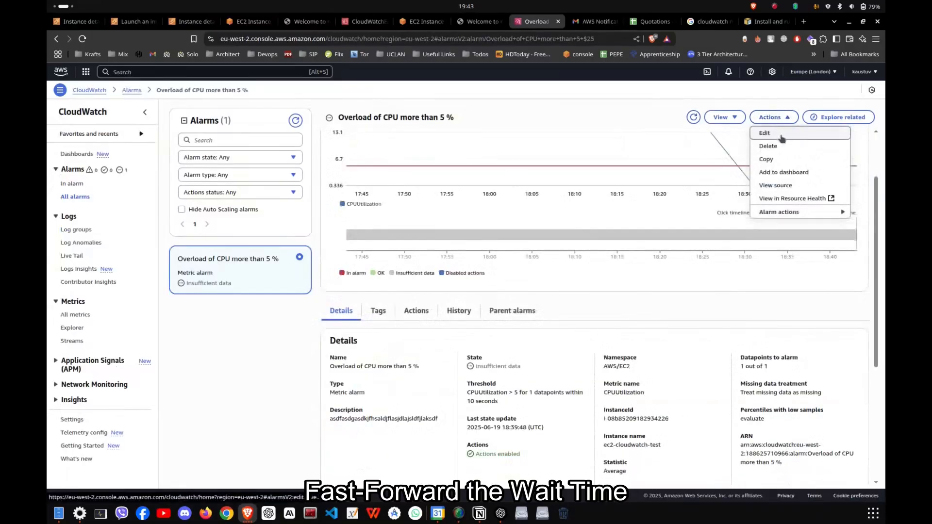
mouse_move(777, 211)
left_click(723, 212)
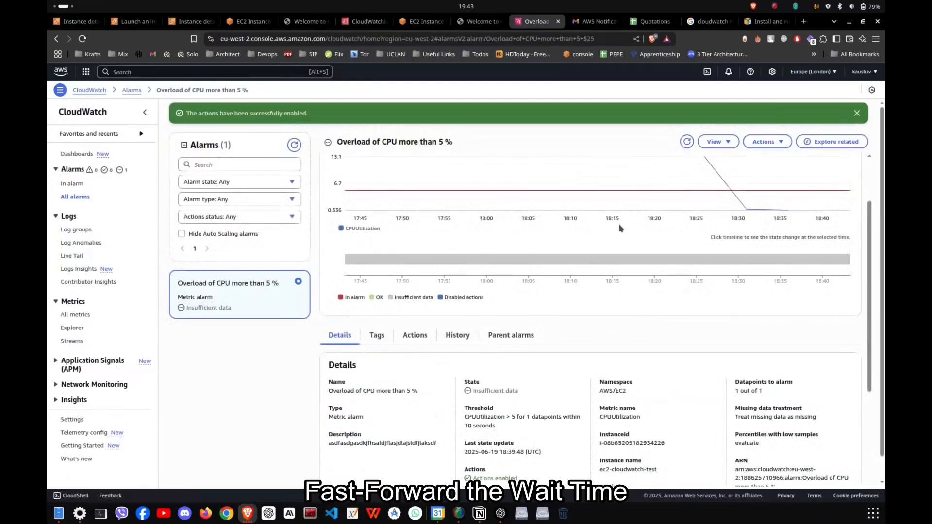
left_click(693, 144)
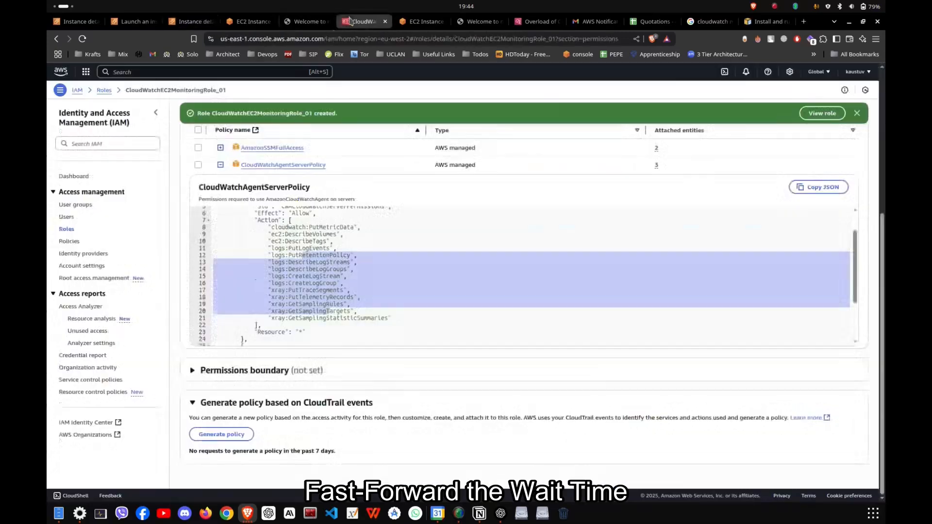
Check the EC2 instance's monitoring metrics, then refresh the alarm page and examine its CPUUtilization graph.
left_click(190, 22)
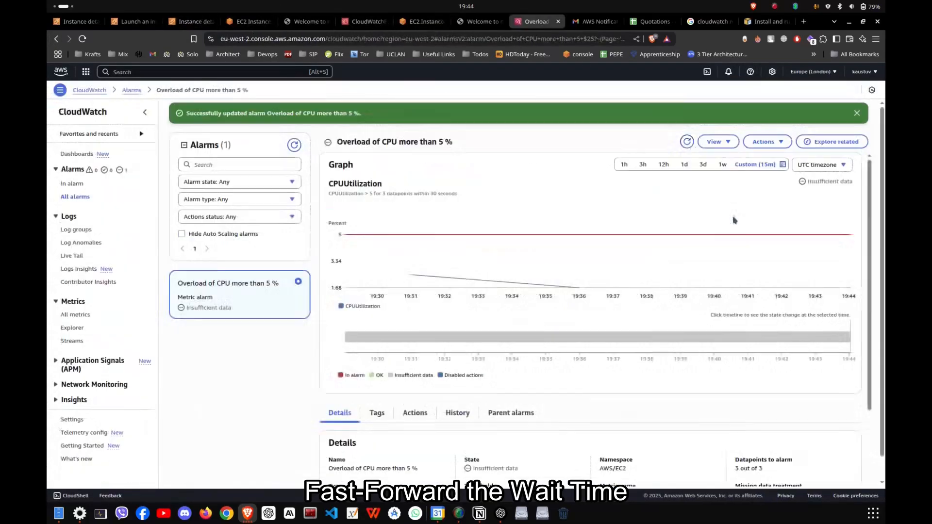
left_click(687, 141)
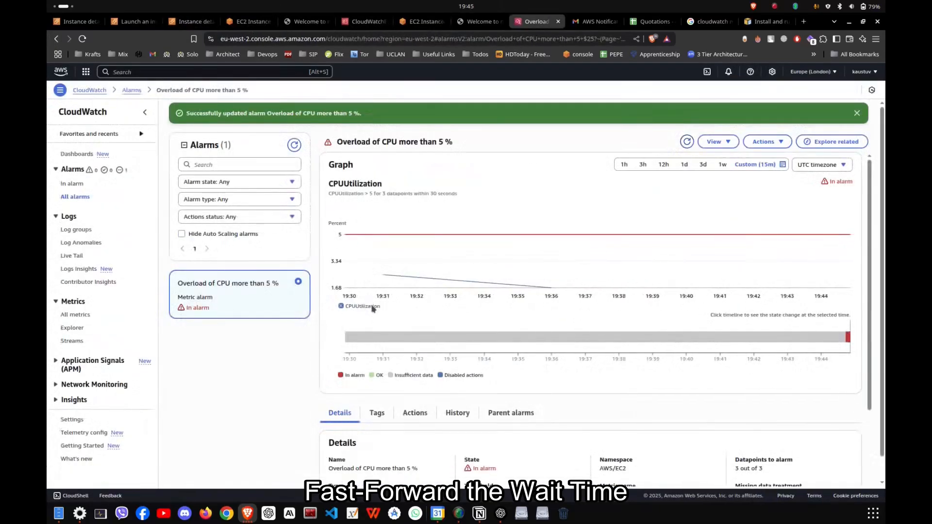
mouse_move(373, 309)
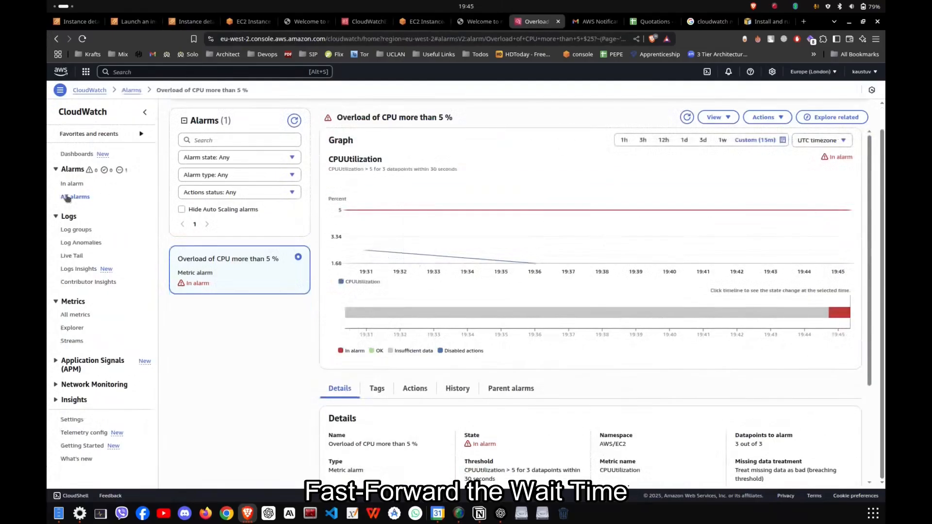
Check the alarm's state in the list of all alarms, then open it from the list of alarms currently in alarm.
left_click(74, 197)
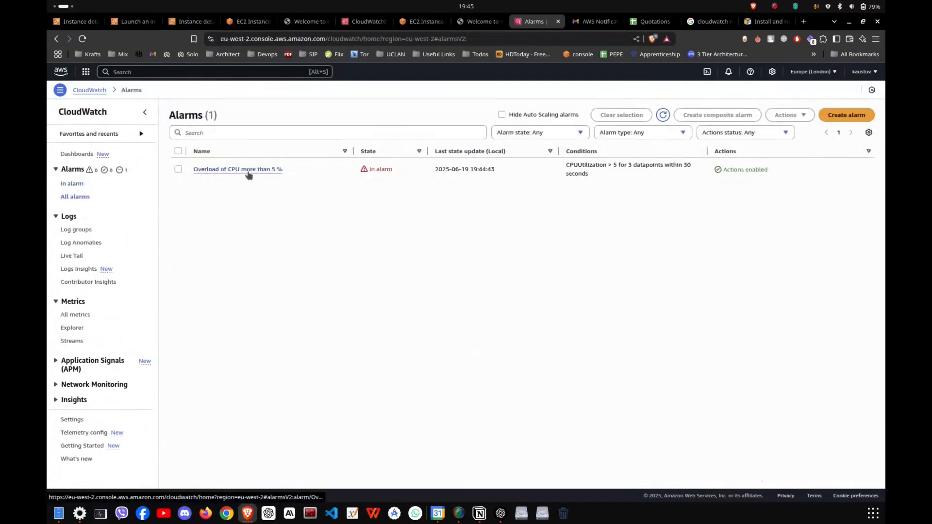
left_click_drag(370, 169, 415, 172)
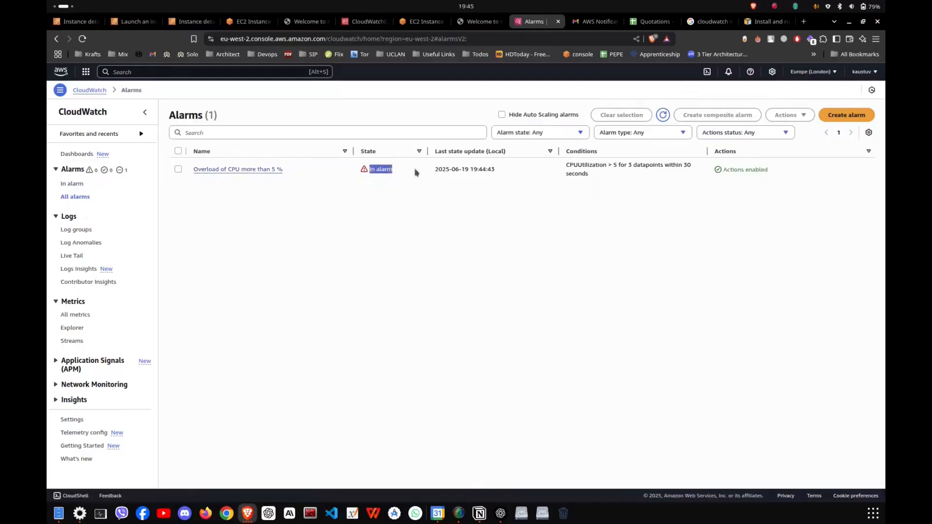
left_click(76, 185)
left_click(271, 170)
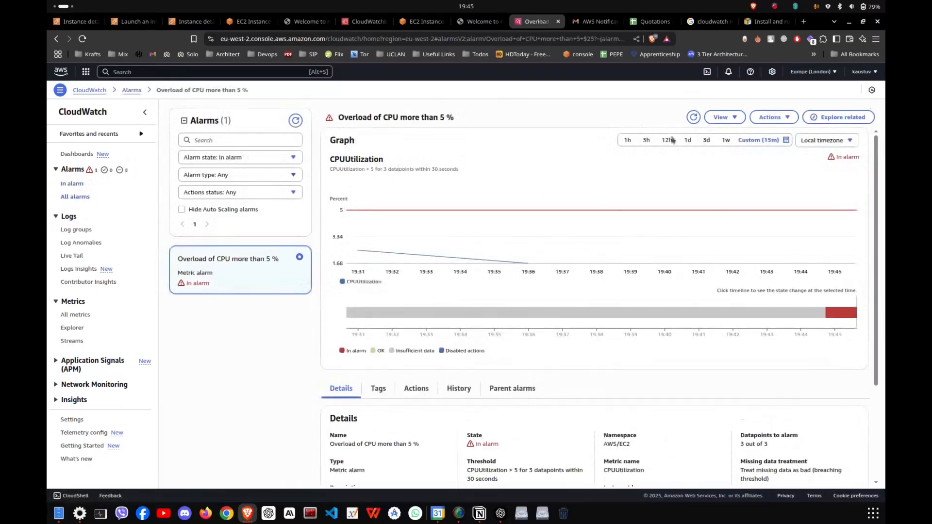
Compare the alarm's CPUUtilization graph over 3 hours and 1 hour, review its details and return to the list of alarms in alarm.
left_click(651, 141)
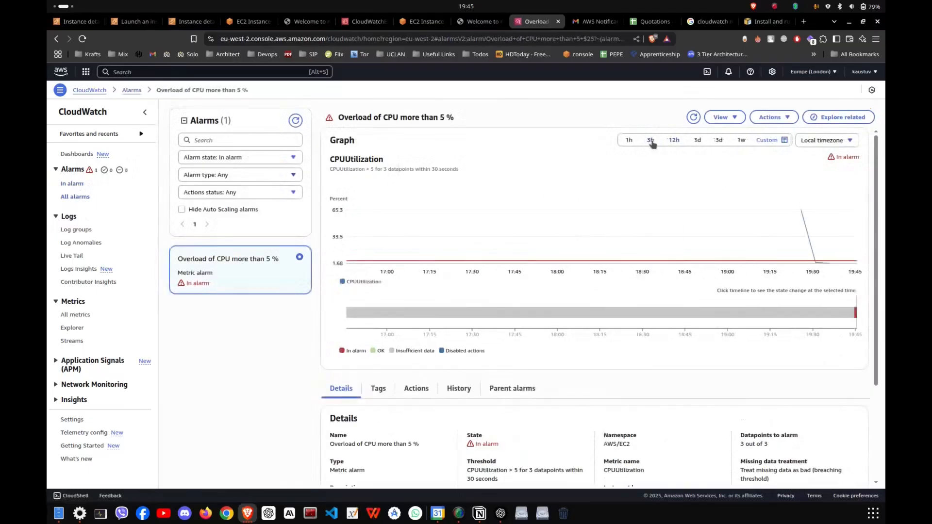
left_click(634, 141)
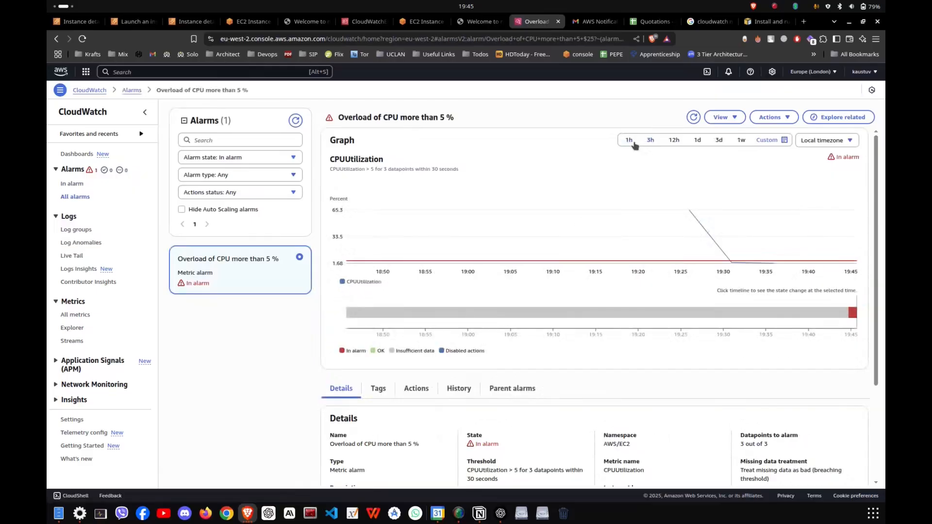
left_click(649, 141)
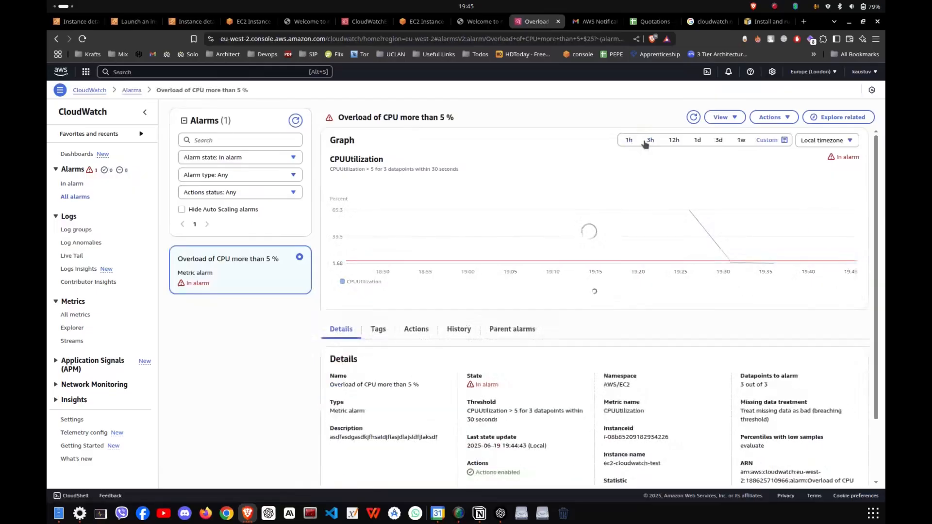
scroll(733, 408, "down", 3)
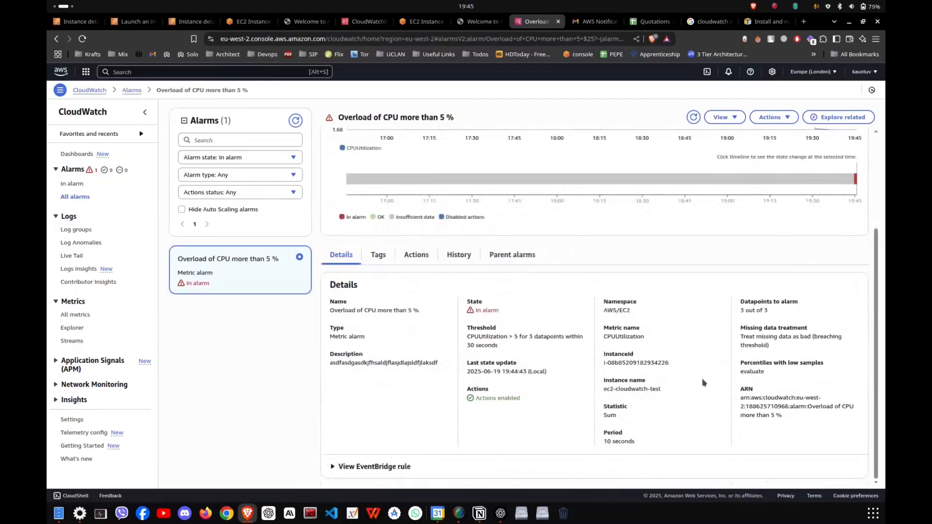
scroll(703, 378, "up", 3)
left_click(693, 117)
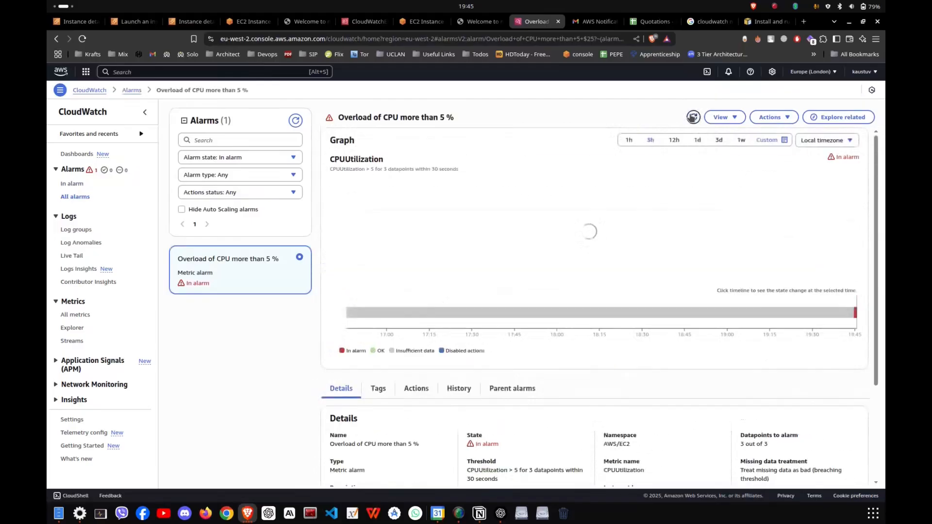
left_click(79, 185)
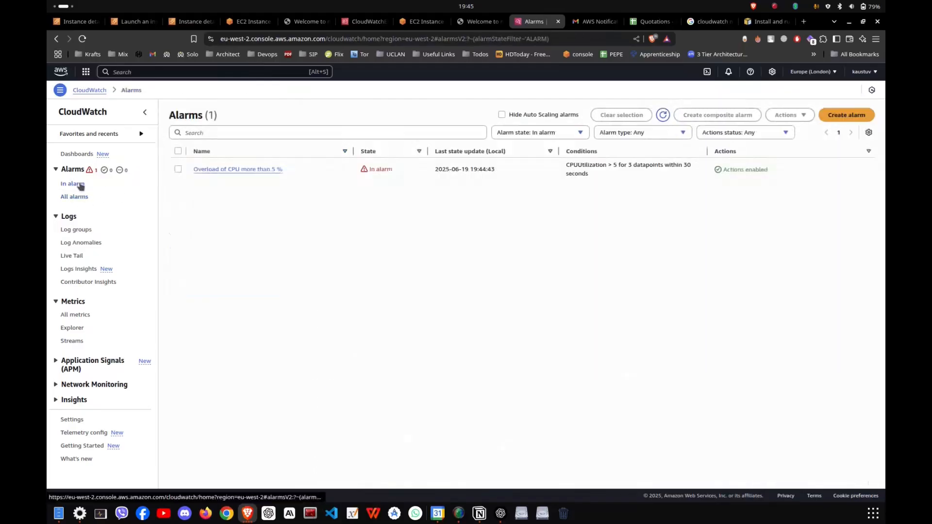
Switch to Gmail and open the AWS notification e-mail about the Overload of CPU more than 5 % alarm from the inbox.
left_click(595, 22)
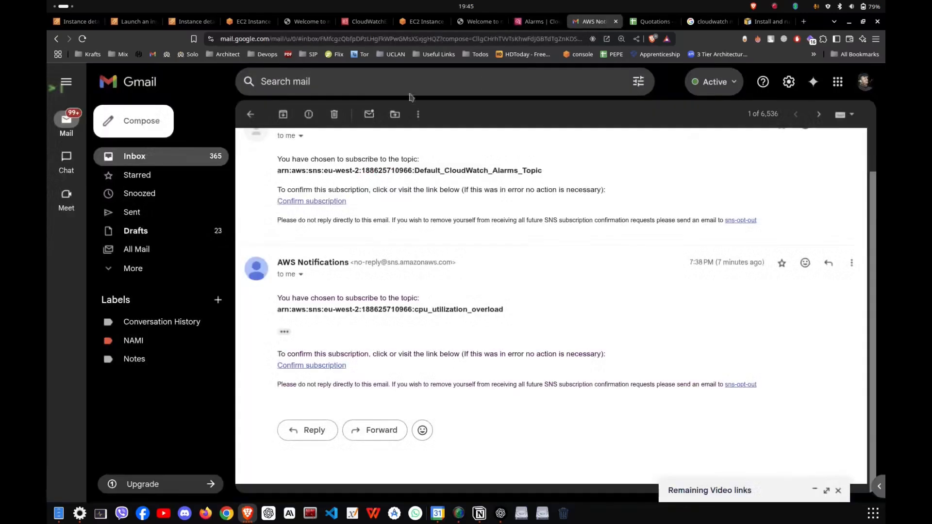
left_click(249, 115)
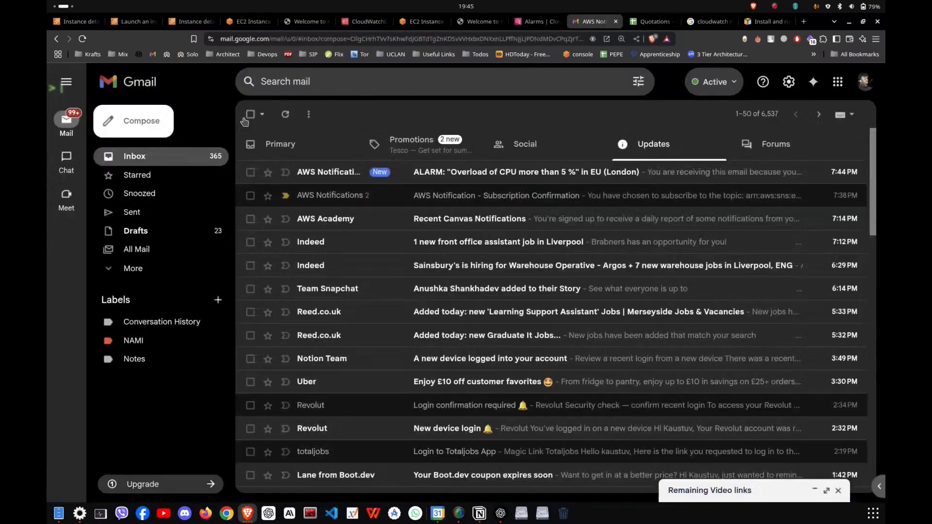
left_click(528, 179)
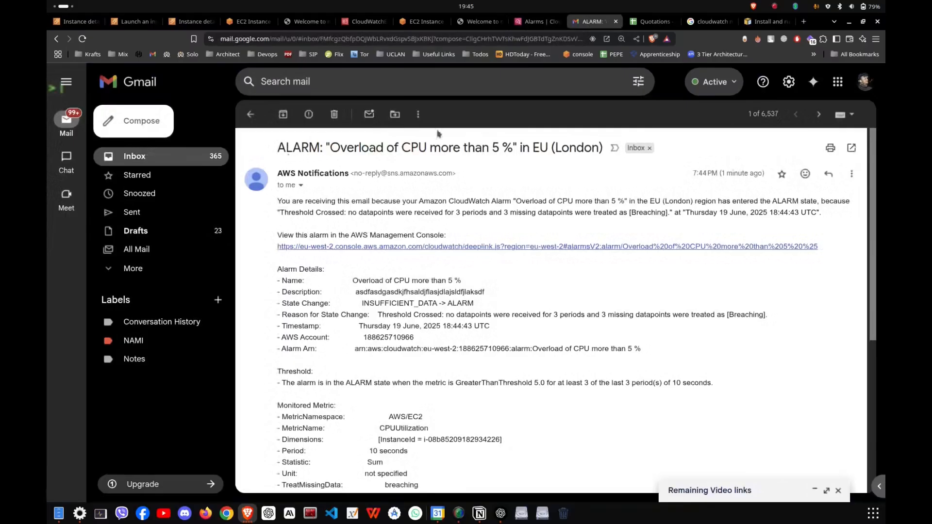
Read the alarm e-mail's subject, description, state change, threshold, monitored metric and state change actions.
left_click_drag(327, 145, 514, 142)
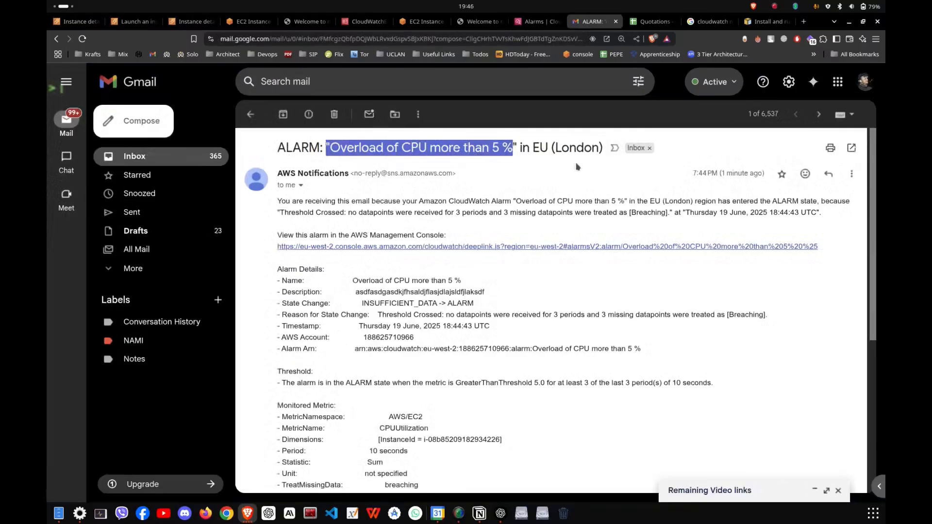
left_click_drag(353, 290, 491, 294)
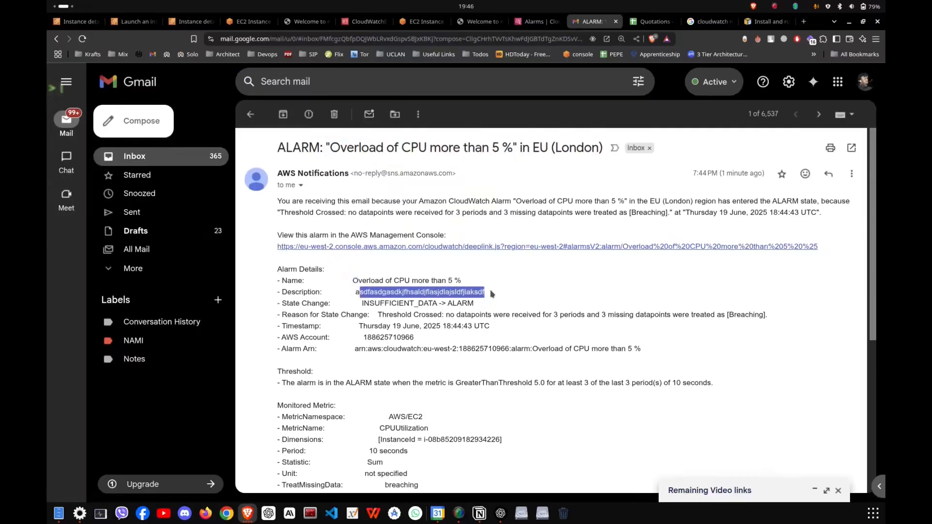
left_click(436, 318)
scroll(403, 282, "down", 2)
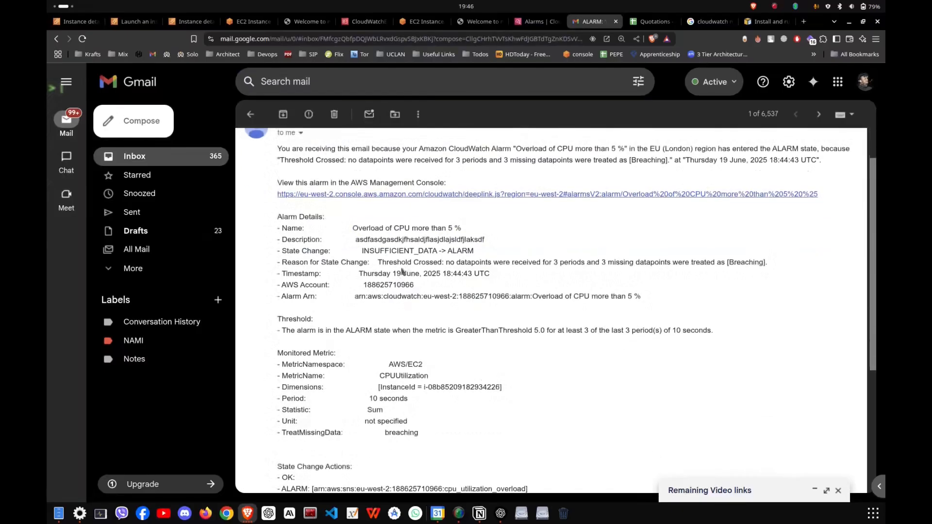
left_click_drag(370, 251, 454, 265)
left_click(449, 291)
scroll(449, 291, "down", 2)
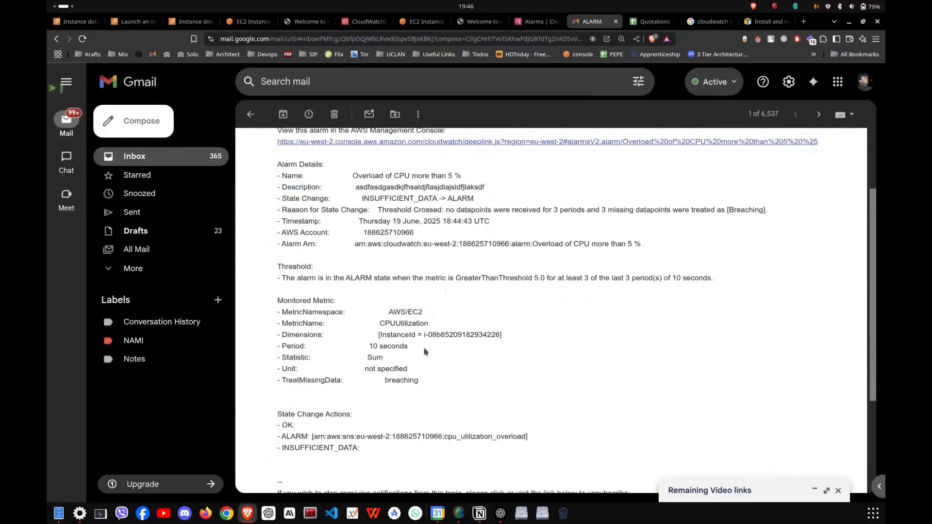
scroll(397, 359, "down", 4)
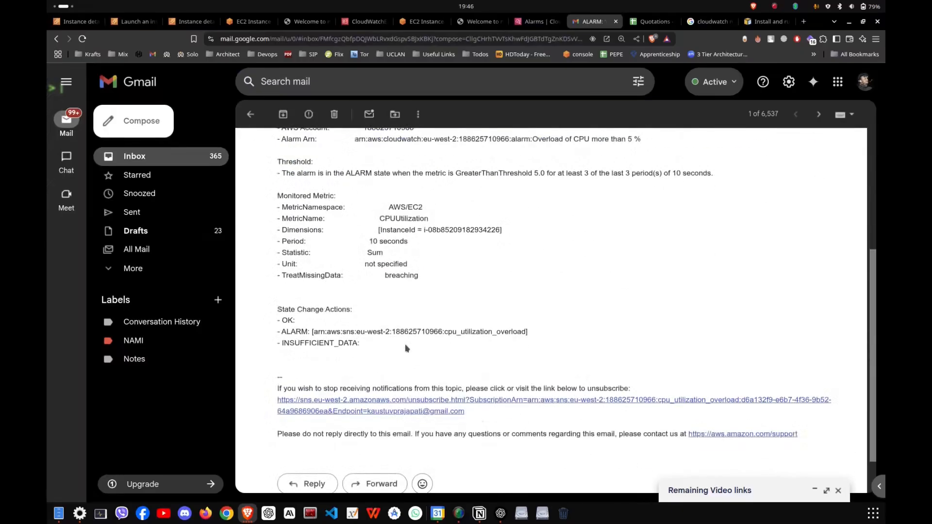
scroll(406, 349, "up", 8)
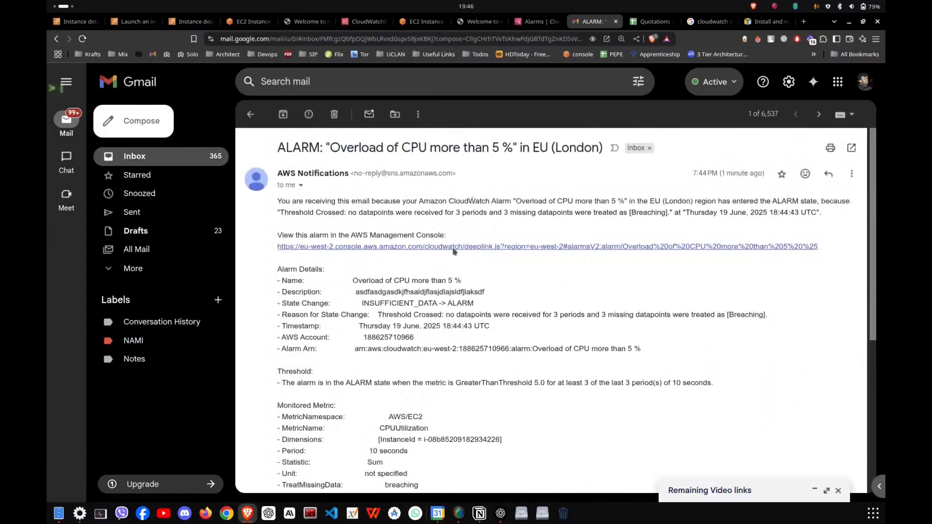
Return to CloudWatch, reopen the CPU overload alarm from all alarms, refresh it and bring up the EC2 instance's monitoring metrics.
left_click(248, 121)
left_click(532, 22)
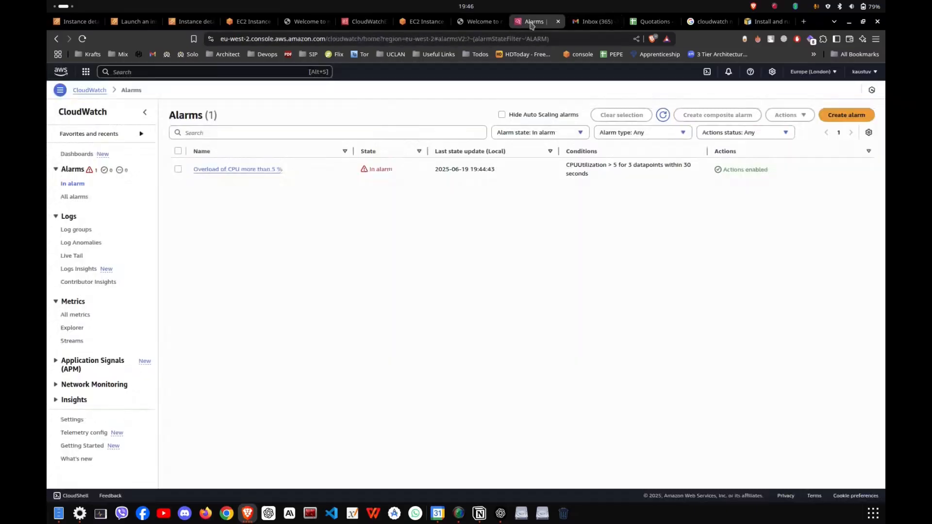
left_click(77, 198)
left_click(238, 169)
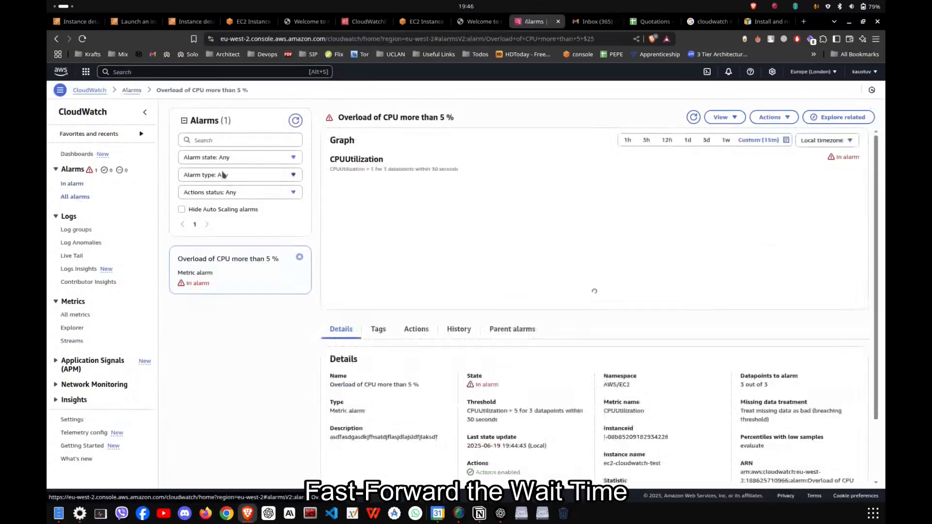
left_click(694, 117)
left_click(190, 22)
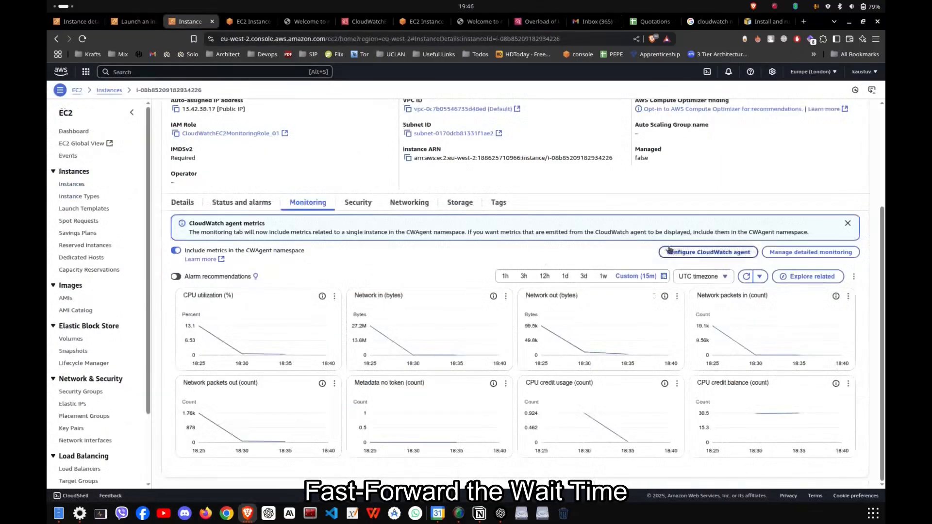
Cancel the CloudWatch agent configuration at SSM Agent validation and review the ec2-cloudwatch-test instance's summary and details.
scroll(623, 337, "up", 3)
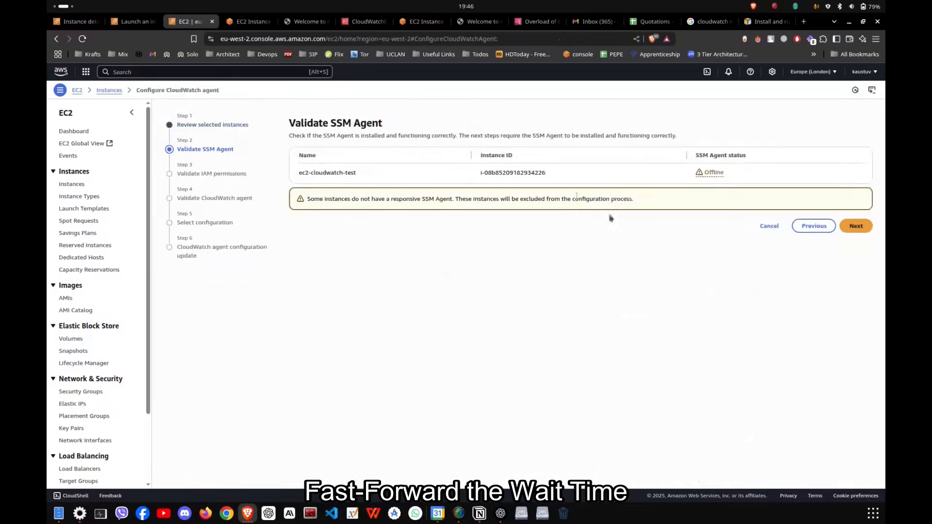
left_click(770, 225)
scroll(447, 423, "down", 5)
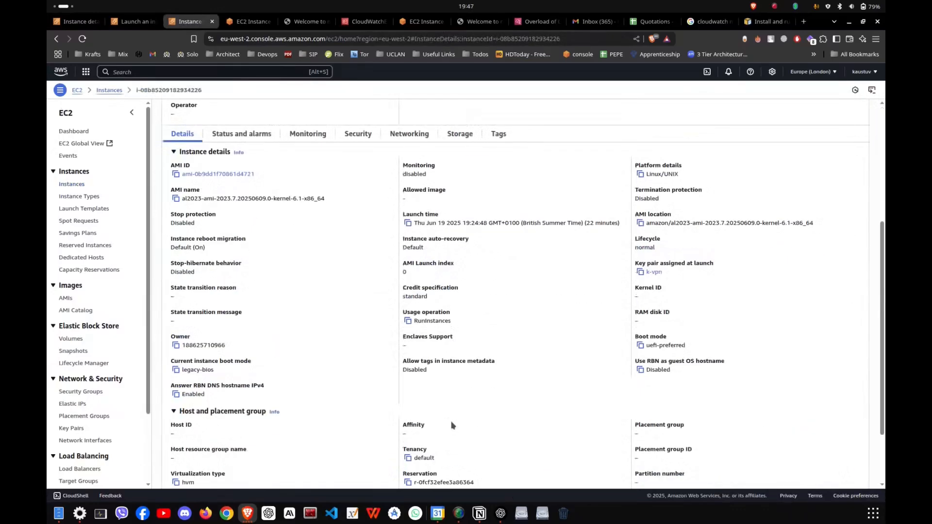
scroll(452, 426, "up", 10)
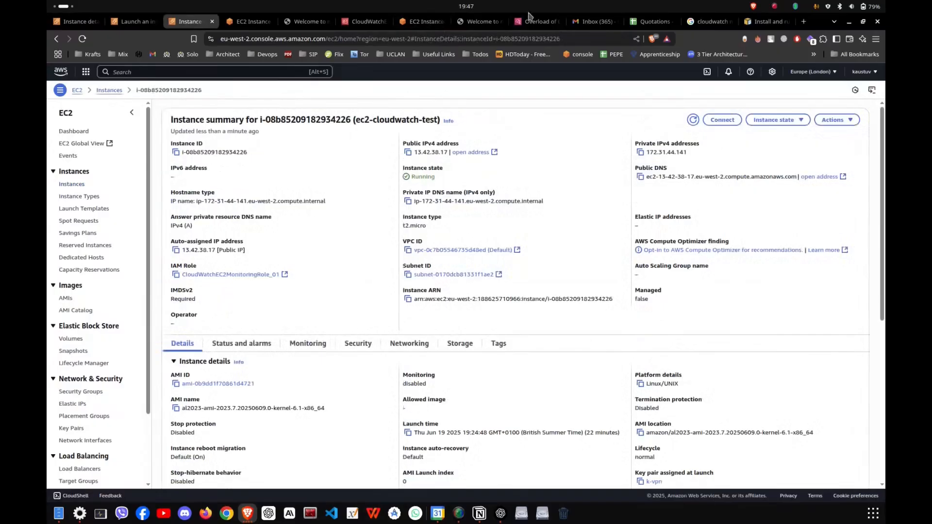
Return to the Overload of CPU more than 5 % alarm, refresh it and show its graph over a custom 15-minute range.
left_click(529, 21)
left_click(695, 118)
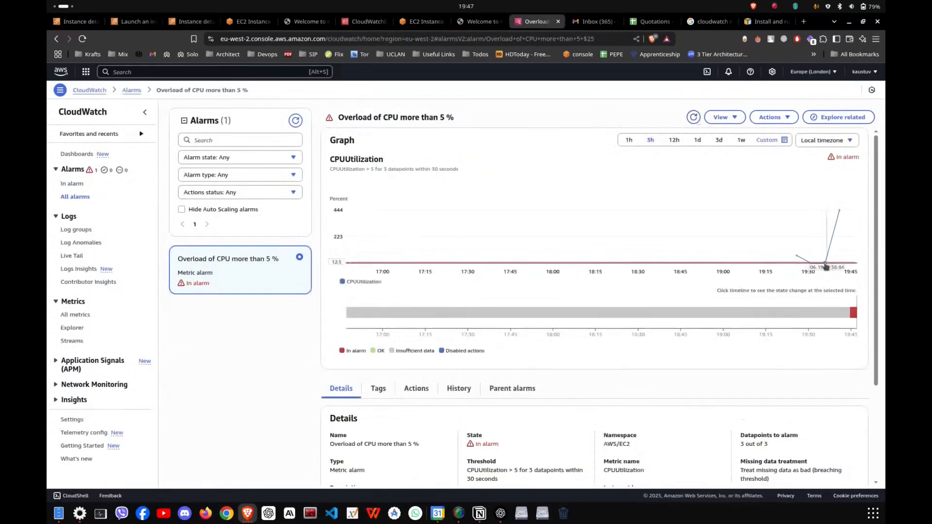
left_click(767, 140)
left_click(736, 187)
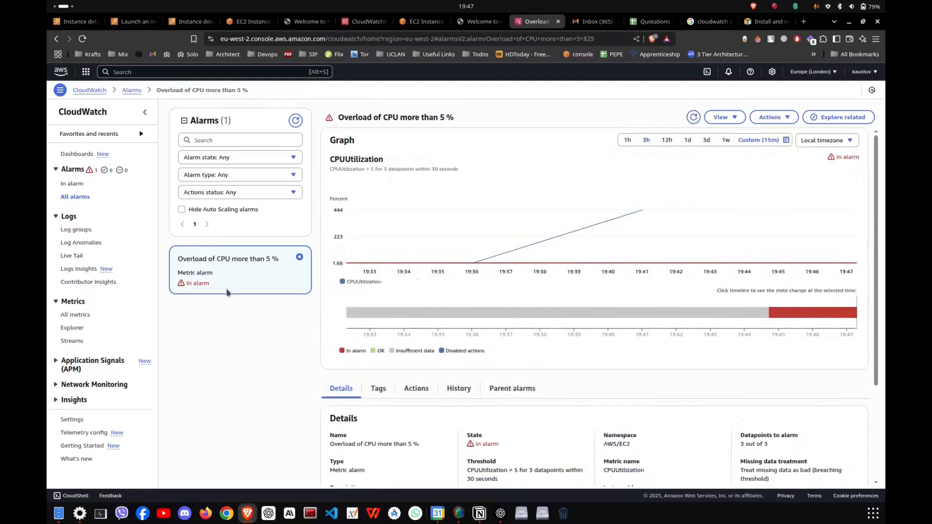
Recheck the Gmail inbox, the CPU alarm, the EC2 Instance Connect session, the IAM role's permissions and the nginx welcome page.
left_click(598, 21)
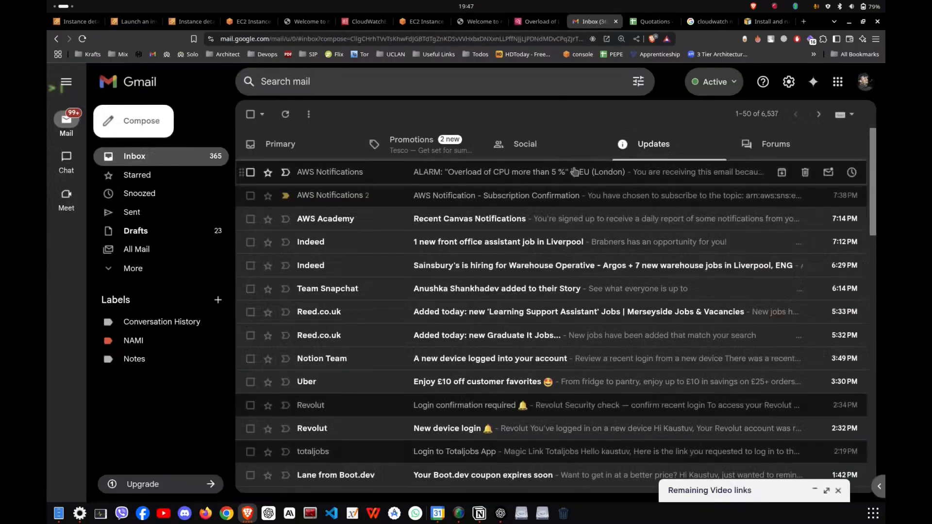
left_click(536, 22)
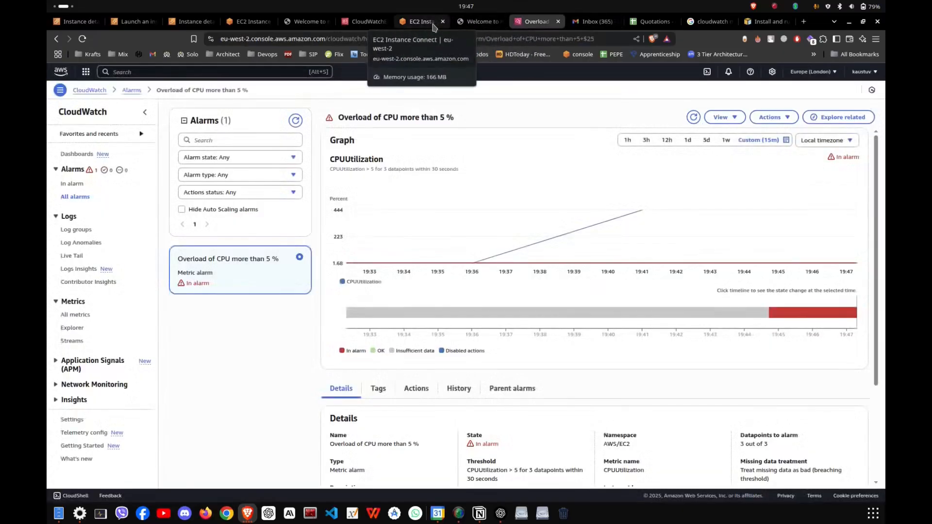
left_click(421, 22)
left_click(353, 22)
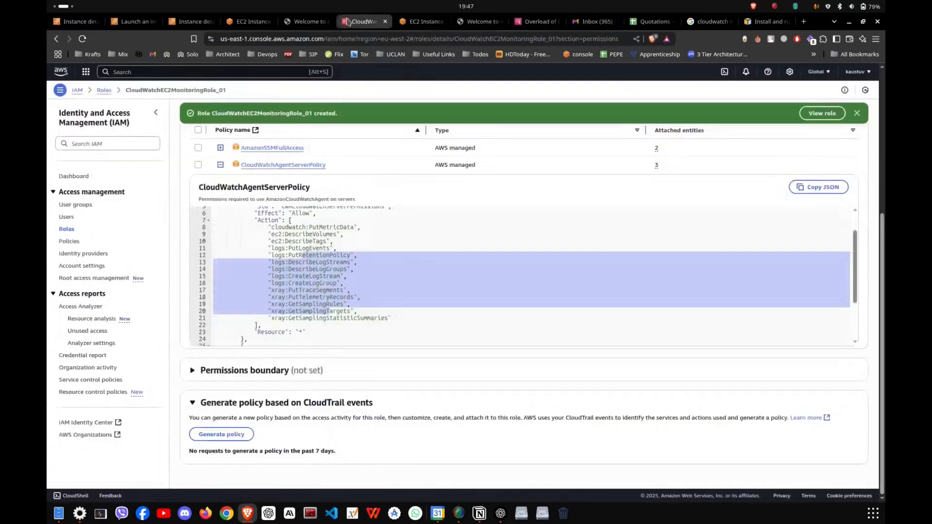
left_click(302, 21)
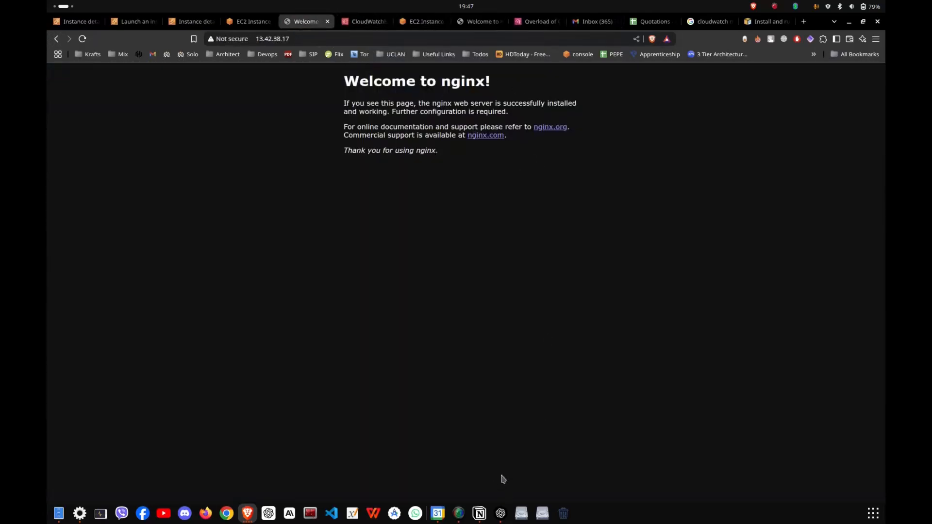